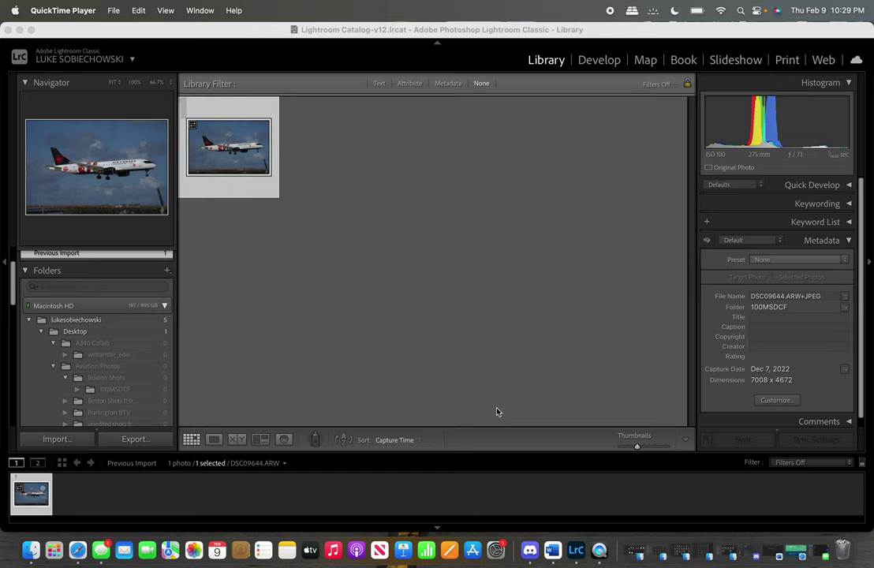
# Open DSC09644.ARW of the Air Canada jet in Loupe view and zoom to 100%.
pyautogui.doubleClick(240, 148)
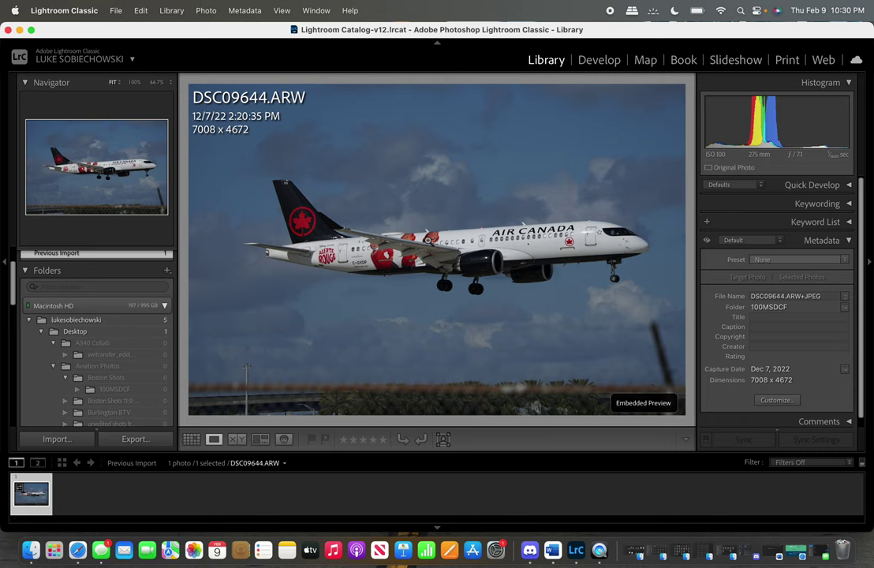
pyautogui.click(426, 240)
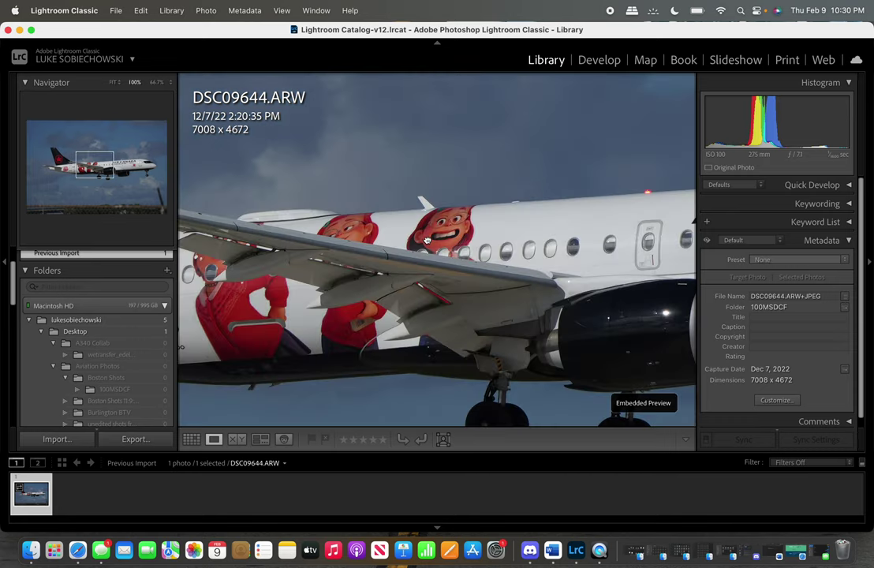
# Pan the 100% view along the fuselage to the nose and back, then return to Fit and switch to Develop.
pyautogui.hscroll(5, 474, 229)
pyautogui.hscroll(5, 557, 217)
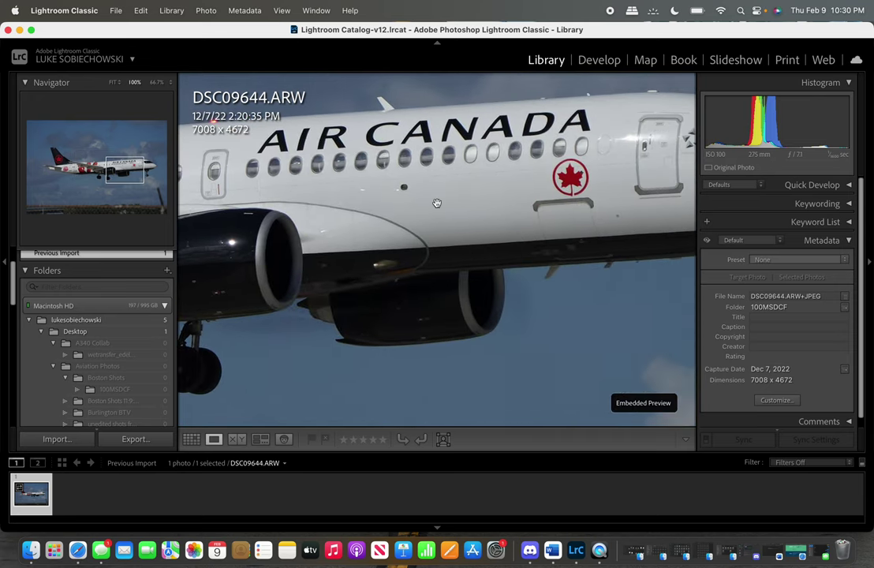
pyautogui.hscroll(5, 450, 213)
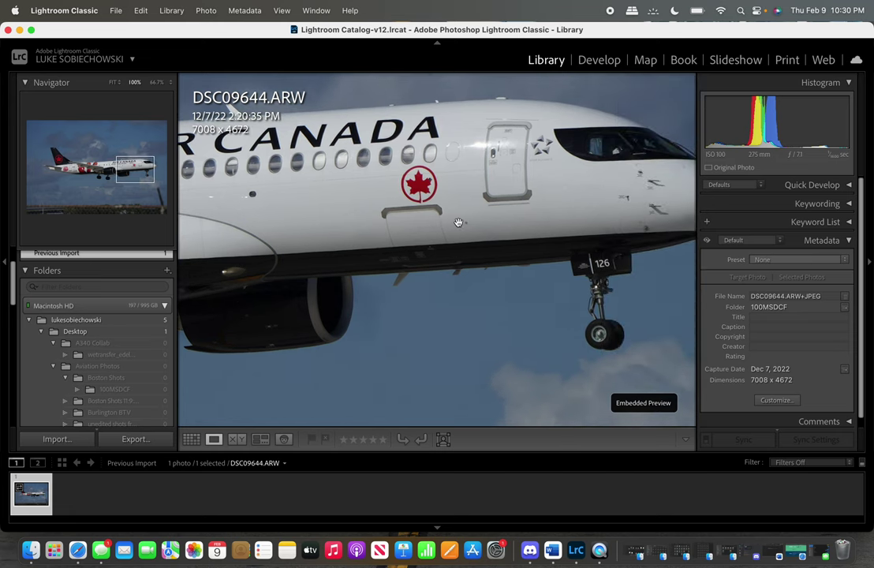
pyautogui.moveTo(458, 222); pyautogui.dragTo(357, 229)
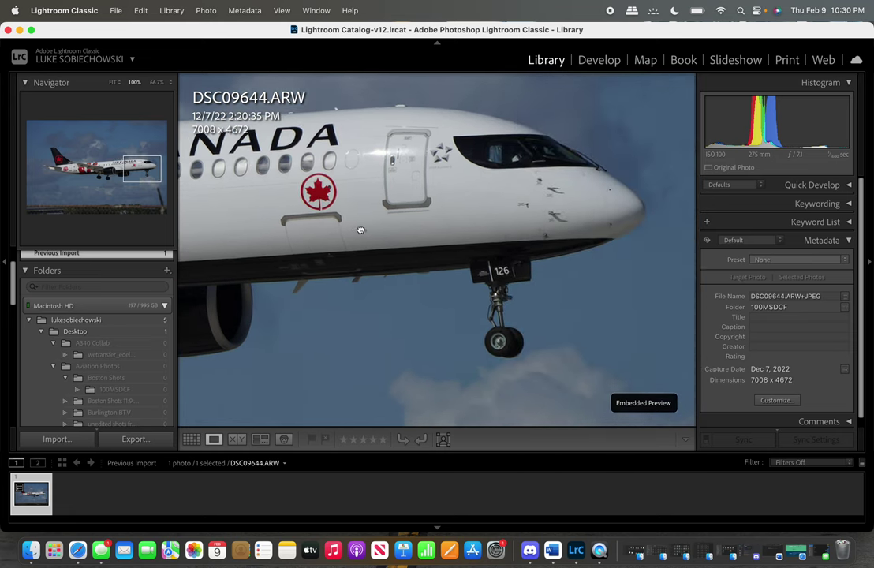
pyautogui.hscroll(-5, 442, 209)
pyautogui.hscroll(-3, 513, 235)
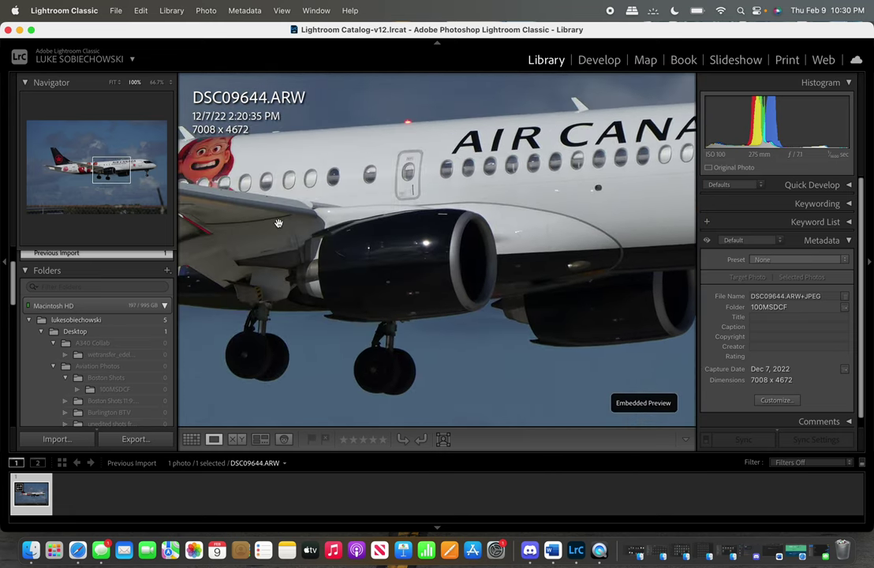
pyautogui.hscroll(-8, 513, 235)
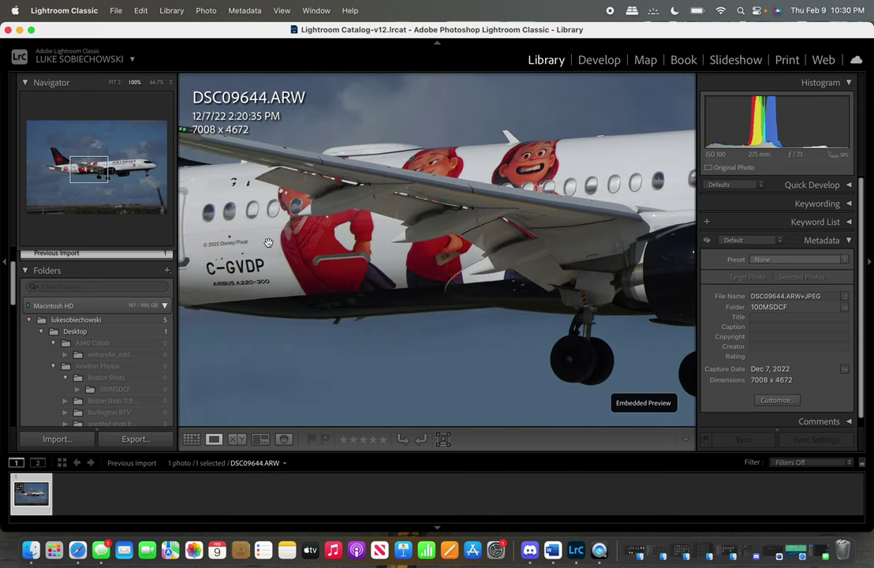
pyautogui.hscroll(-5, 473, 240)
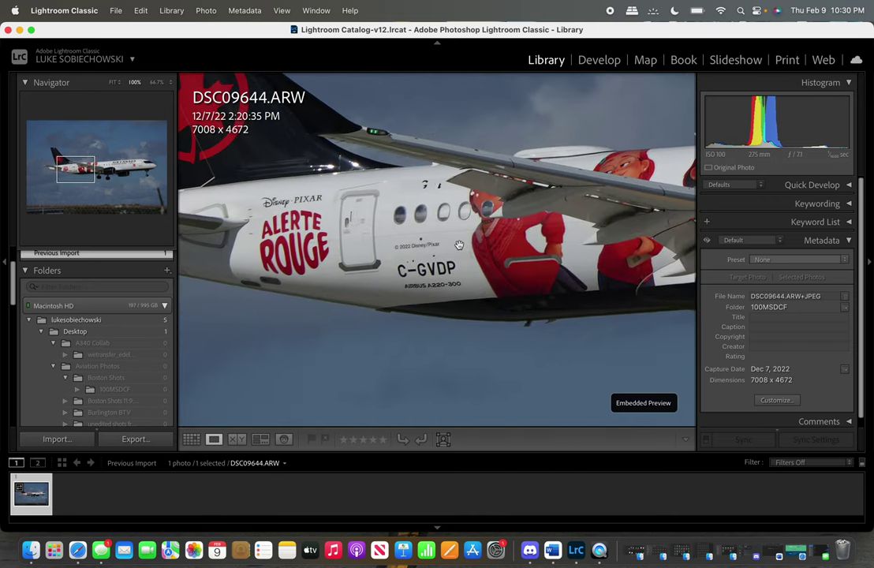
pyautogui.click(460, 246)
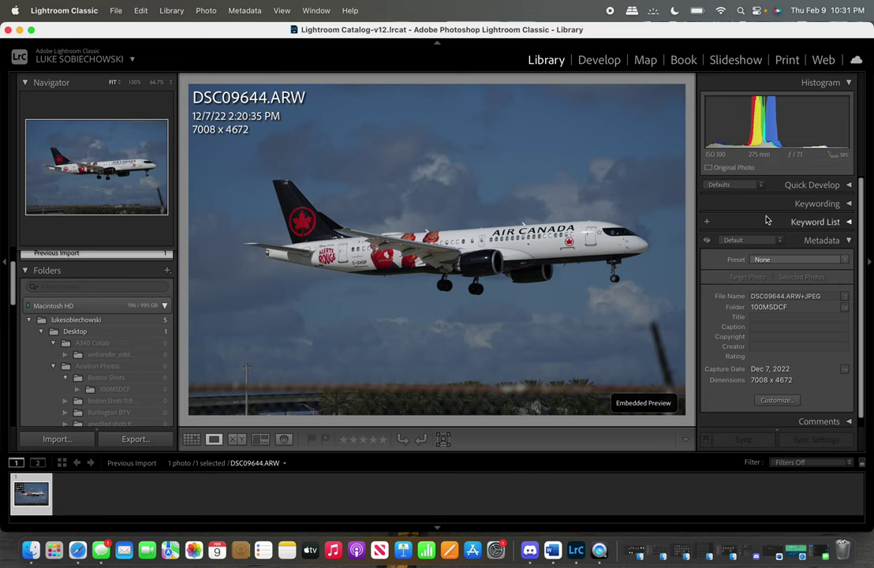
pyautogui.click(600, 60)
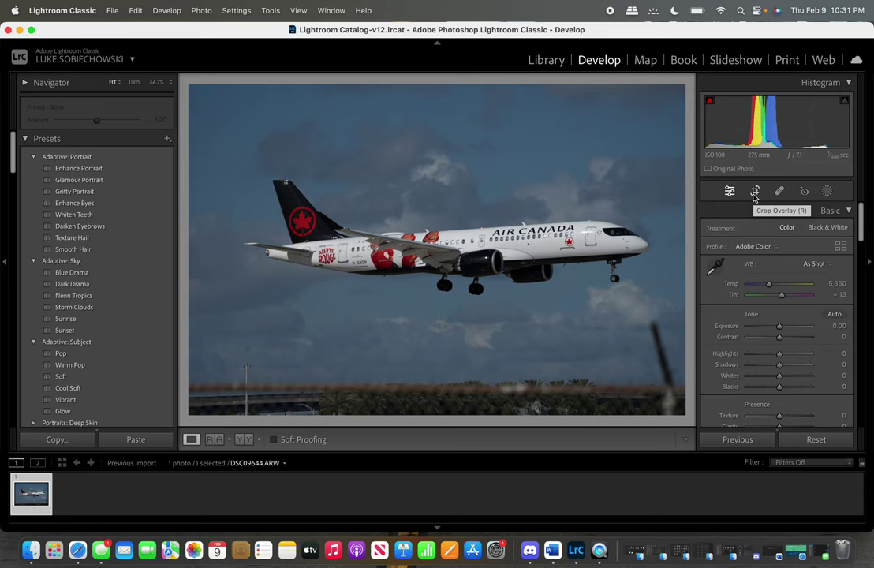
# Activate the Crop Overlay tool and bring up its Aspect ratio list.
pyautogui.click(754, 193)
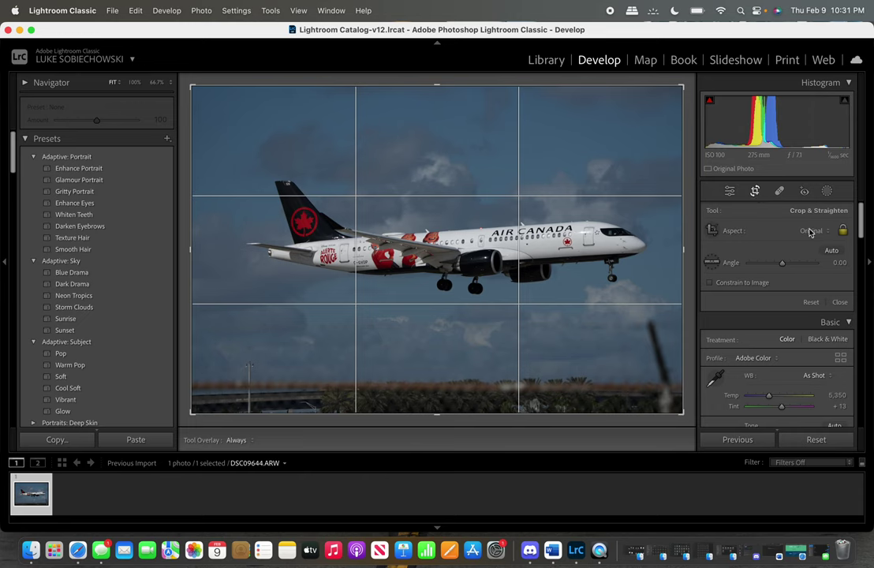
pyautogui.click(815, 231)
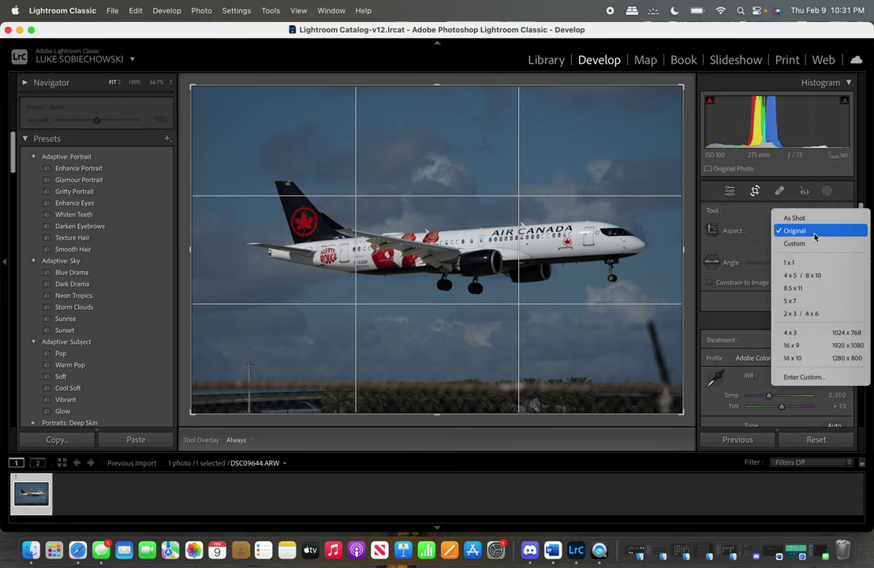
# Set a custom 3 x 2 crop aspect ratio.
pyautogui.click(803, 377)
pyautogui.write('3')
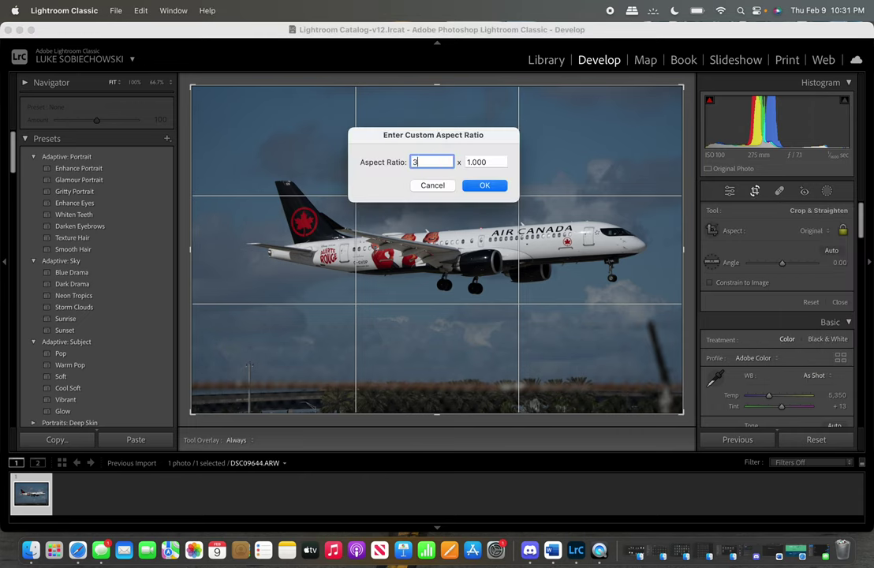
pyautogui.press('Tab')
pyautogui.press('BackSpace')
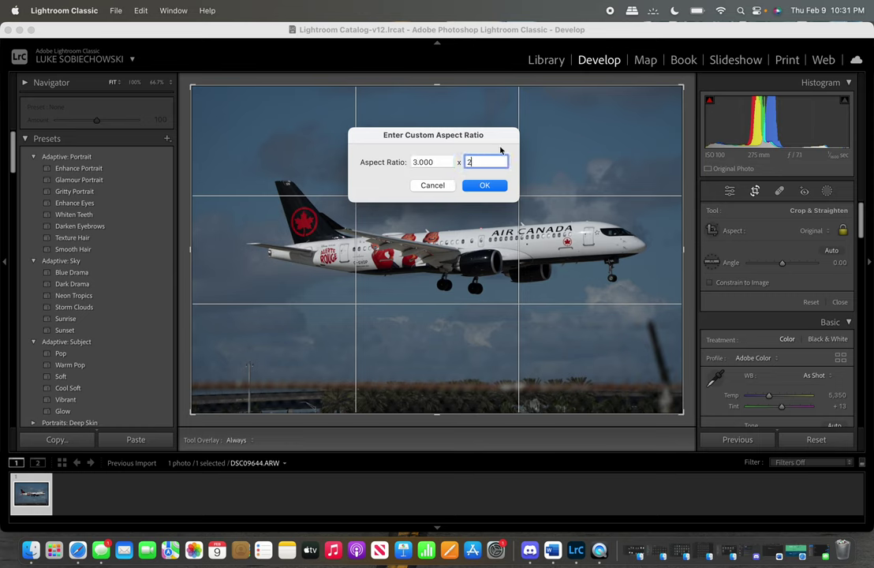
pyautogui.write('2')
pyautogui.click(485, 185)
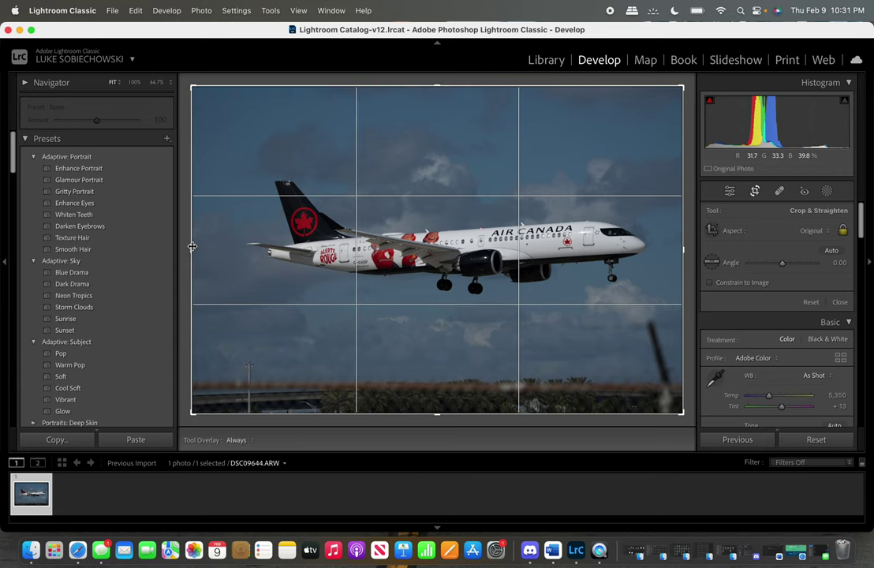
# Trim the crop's left and right edges inward and nudge the photo within the frame.
pyautogui.moveTo(192, 247); pyautogui.dragTo(217, 249)
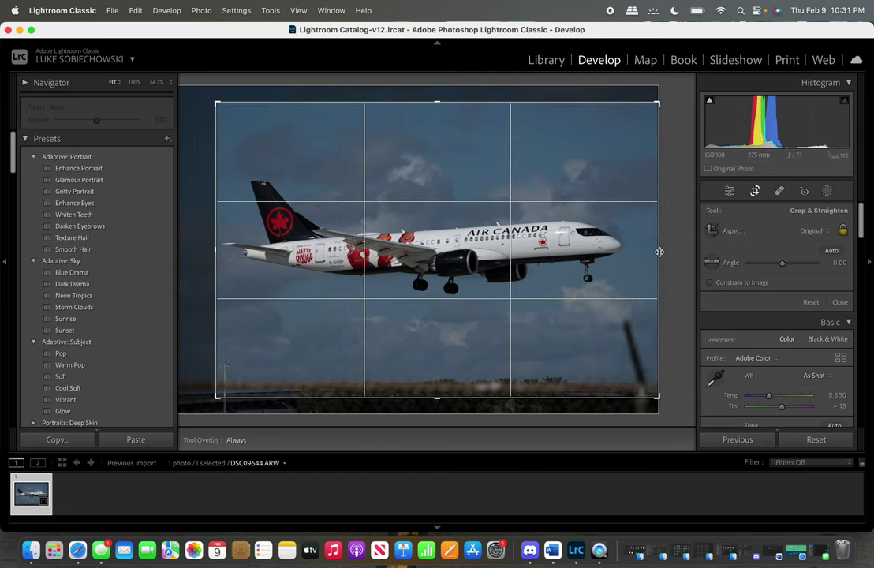
pyautogui.moveTo(658, 250); pyautogui.dragTo(644, 250)
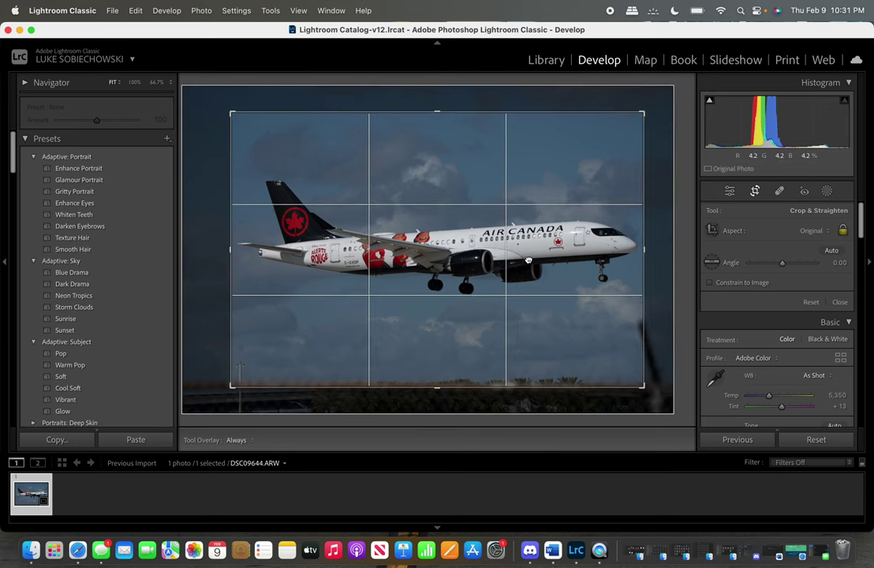
pyautogui.moveTo(528, 259); pyautogui.dragTo(529, 257)
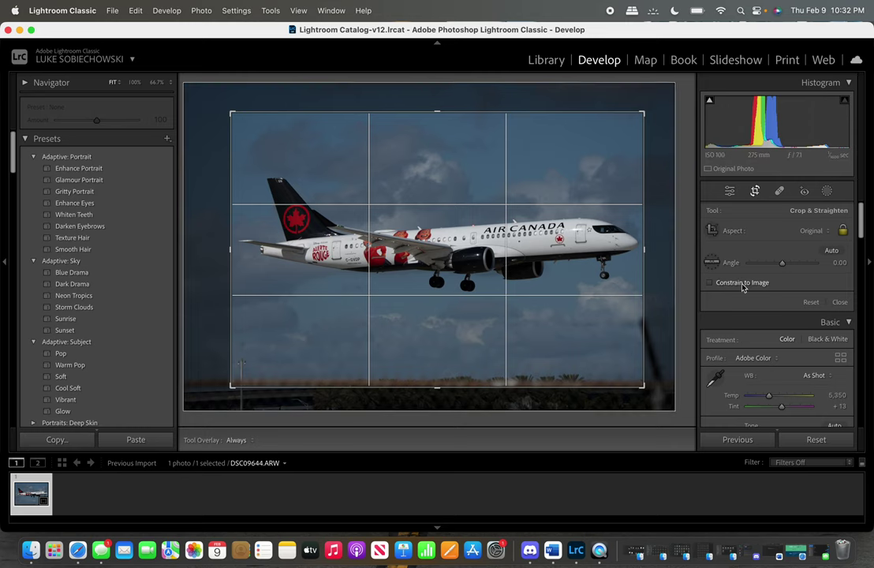
pyautogui.click(816, 231)
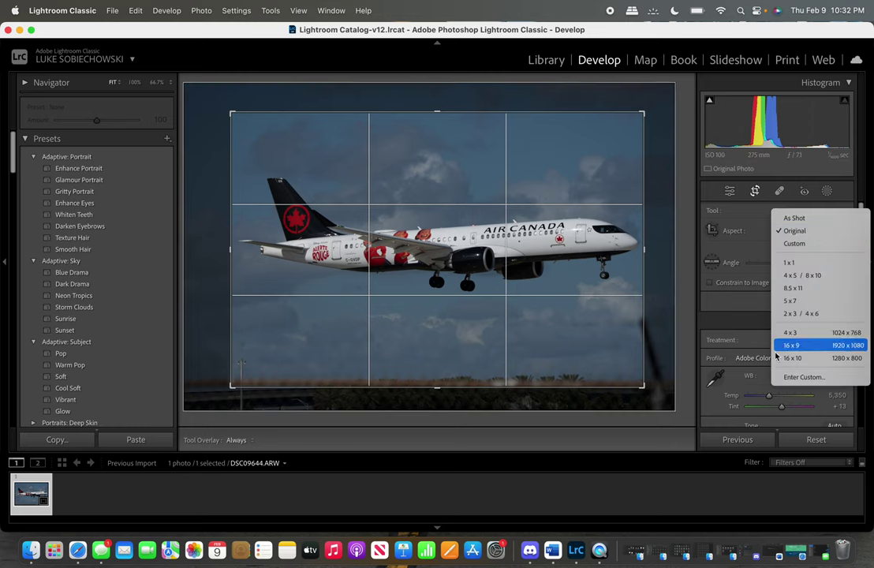
# Switch the crop to 16 x 9 and adjust its bottom, left and right edges.
pyautogui.click(807, 348)
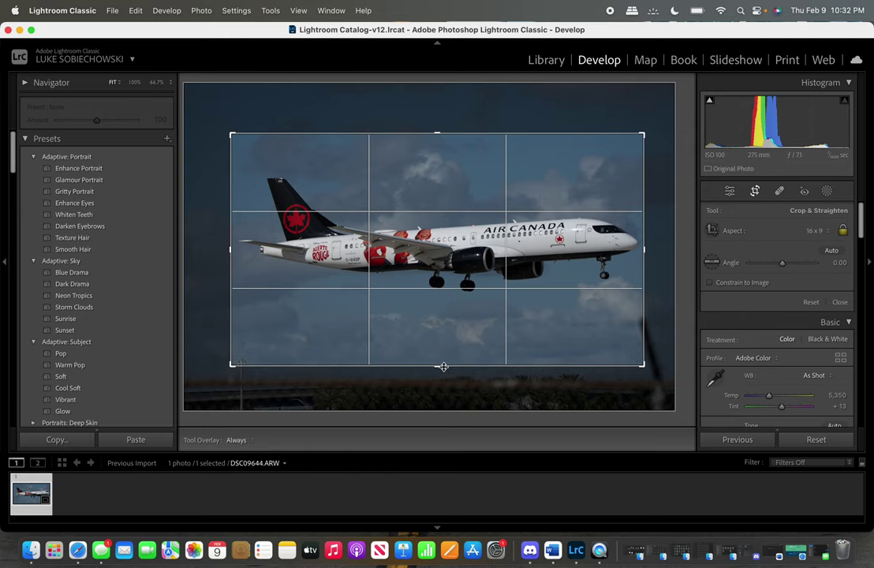
pyautogui.moveTo(444, 366); pyautogui.dragTo(441, 364)
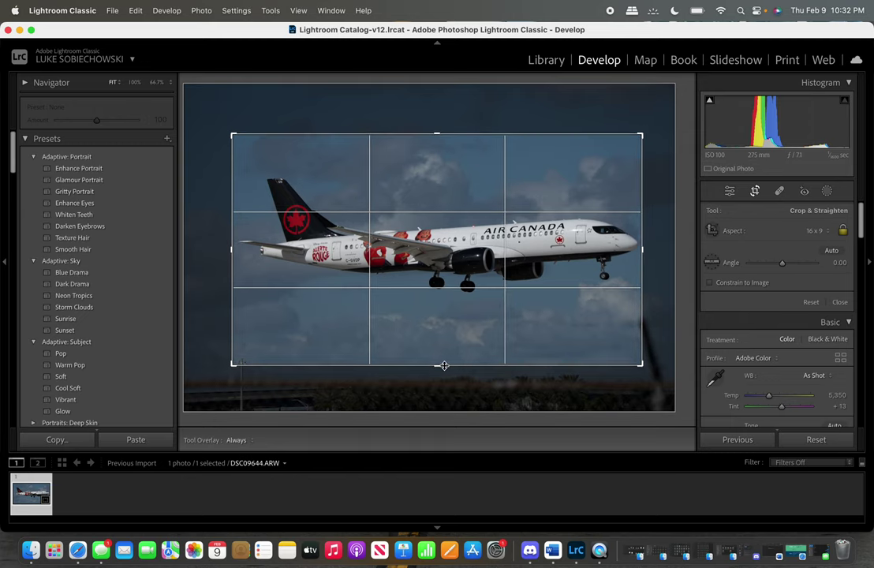
pyautogui.moveTo(463, 286); pyautogui.dragTo(460, 284)
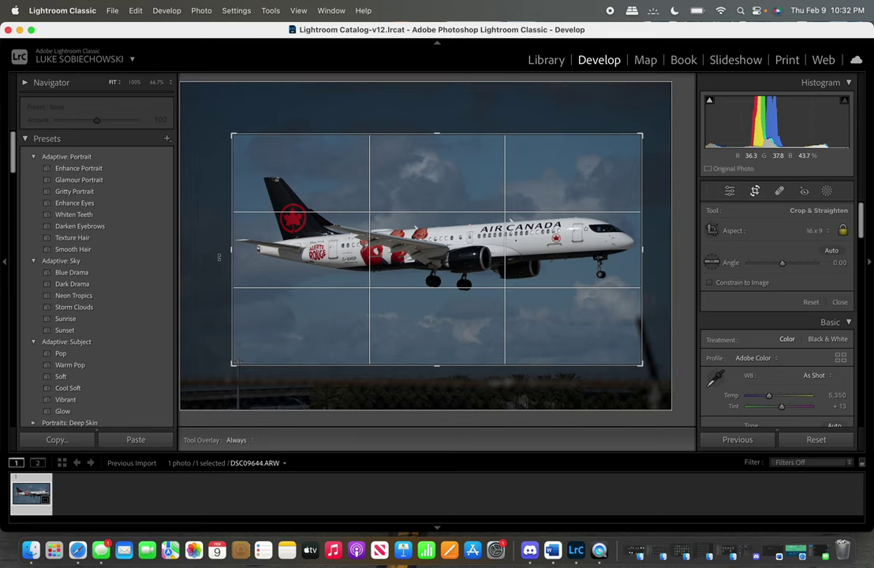
pyautogui.moveTo(228, 250); pyautogui.dragTo(230, 250)
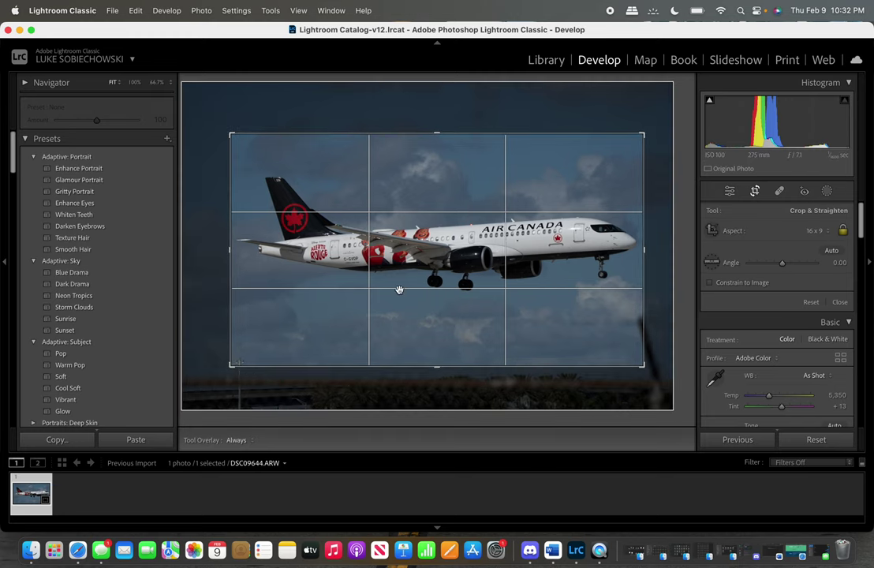
pyautogui.moveTo(643, 253); pyautogui.dragTo(601, 246)
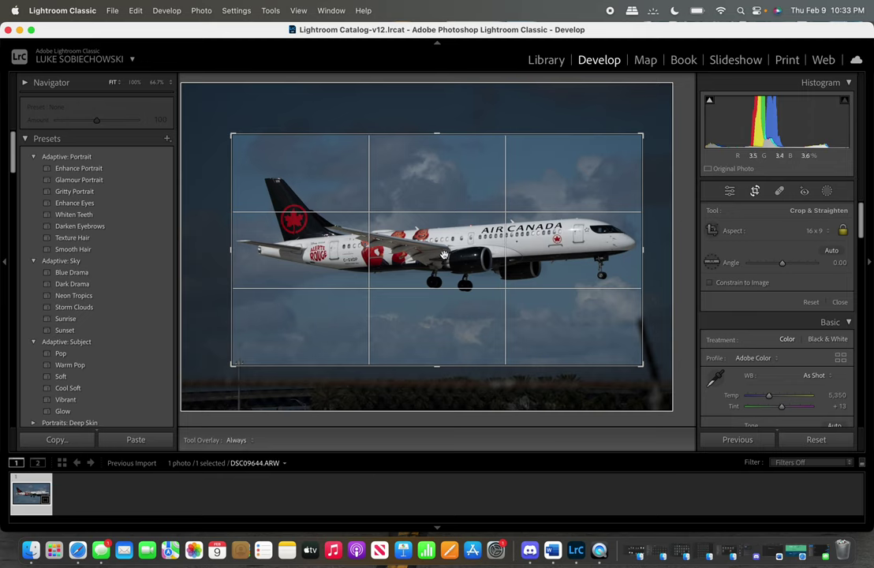
# Position the plane within the 16 x 9 frame and apply the crop.
pyautogui.moveTo(444, 256); pyautogui.dragTo(444, 276)
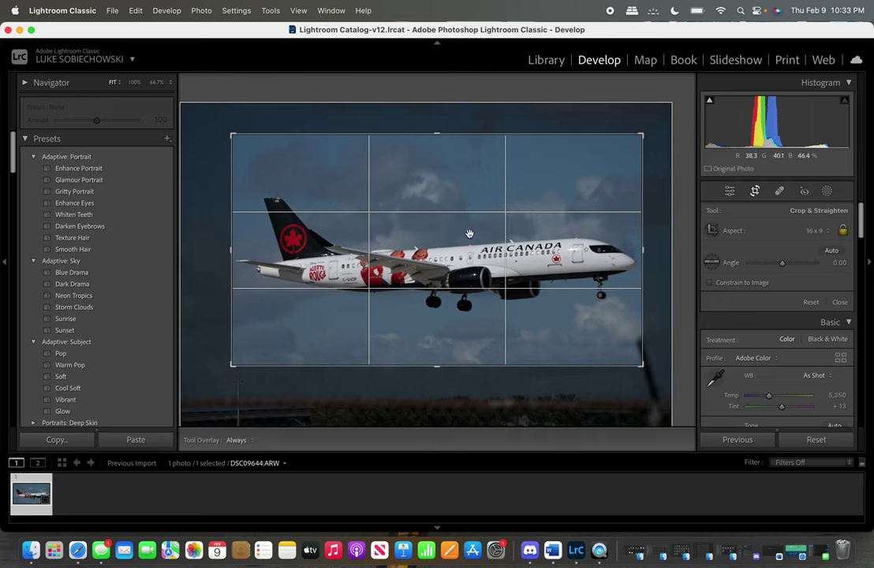
pyautogui.moveTo(434, 270); pyautogui.dragTo(434, 251)
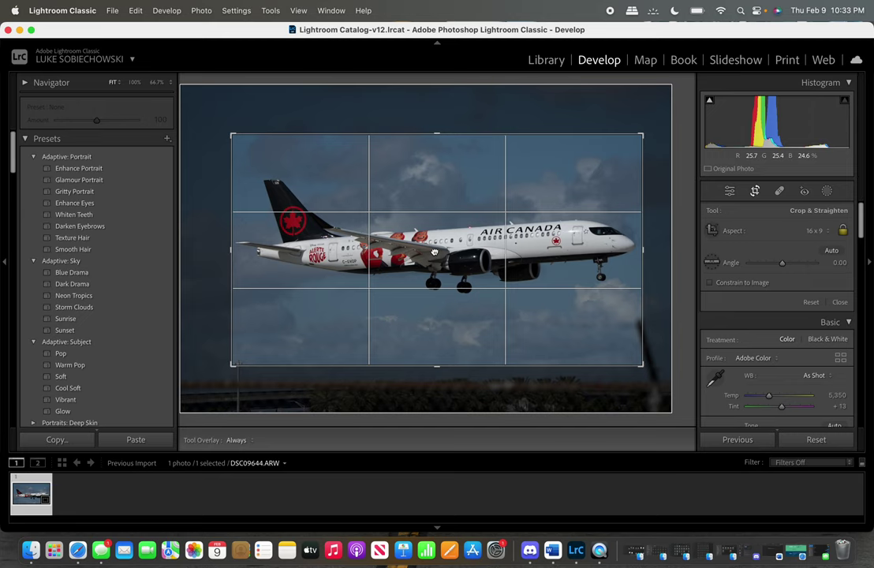
pyautogui.moveTo(434, 252); pyautogui.dragTo(434, 257)
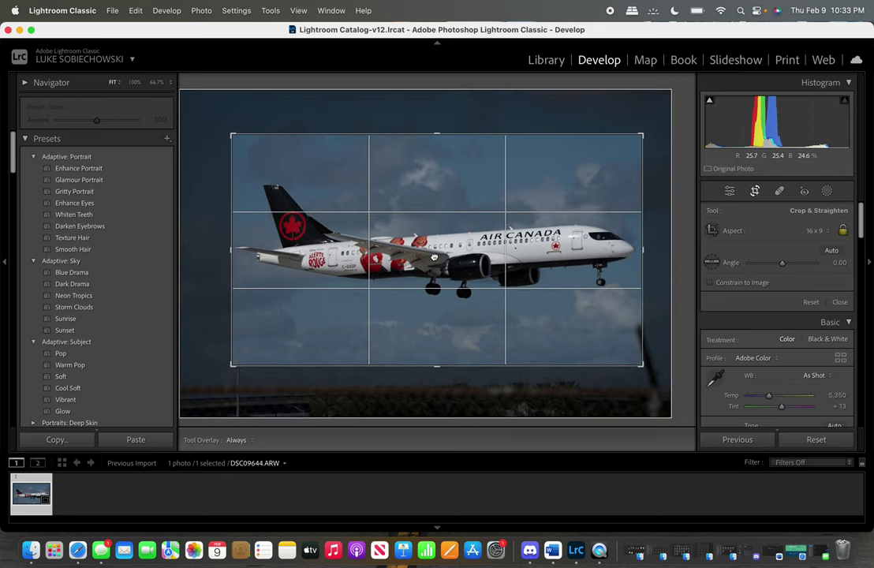
pyautogui.moveTo(433, 256); pyautogui.dragTo(433, 256)
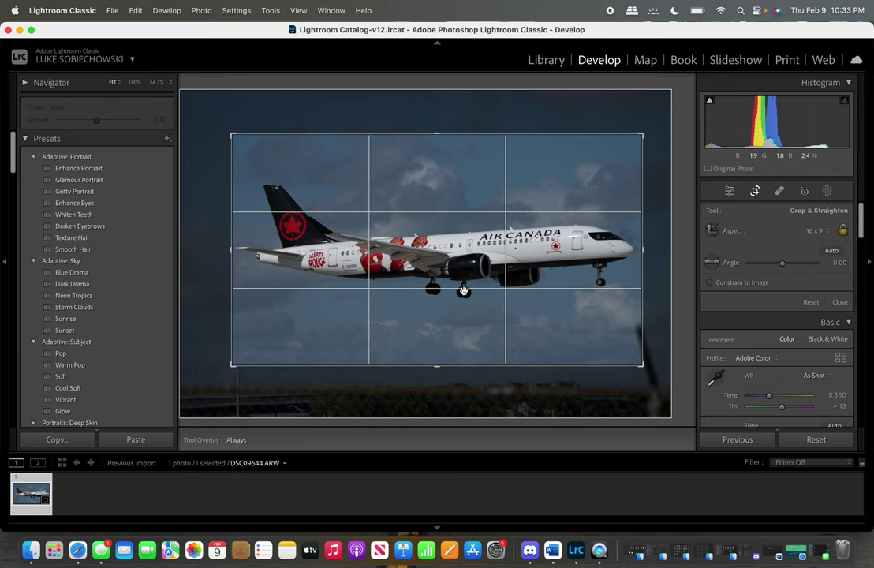
pyautogui.moveTo(413, 254); pyautogui.dragTo(415, 254)
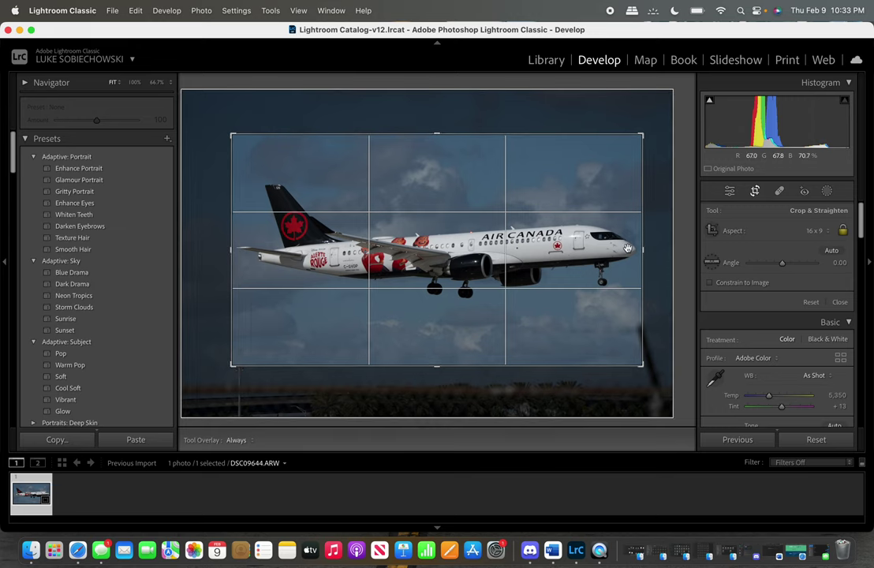
pyautogui.click(755, 192)
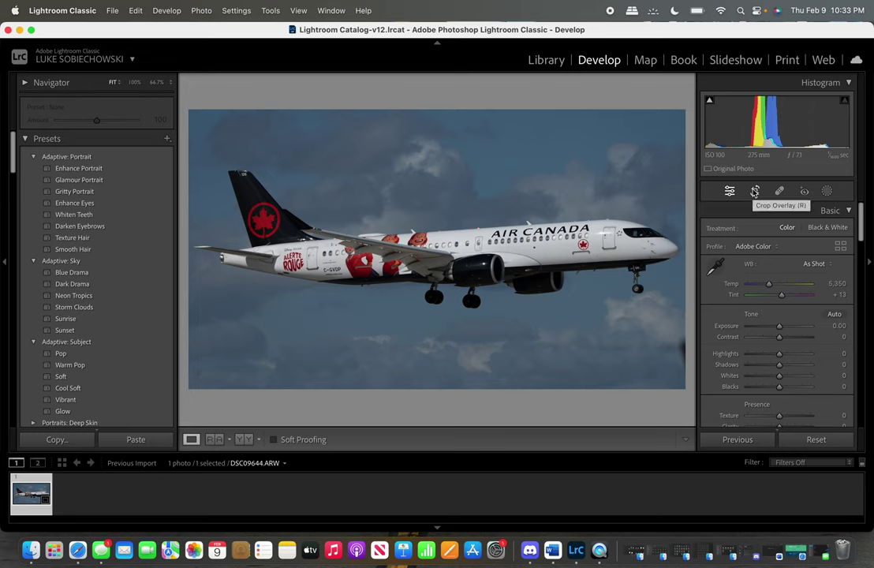
pyautogui.scroll(-2, 731, 317)
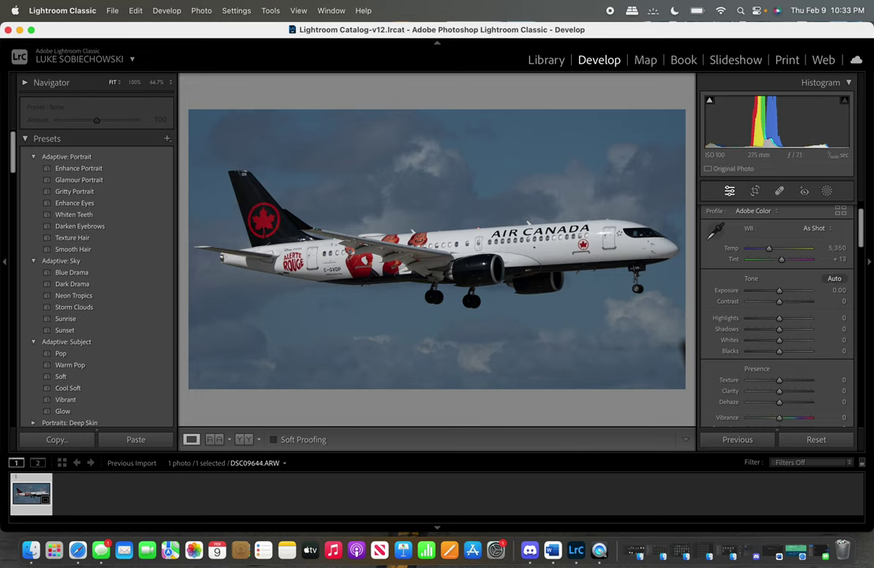
pyautogui.click(838, 279)
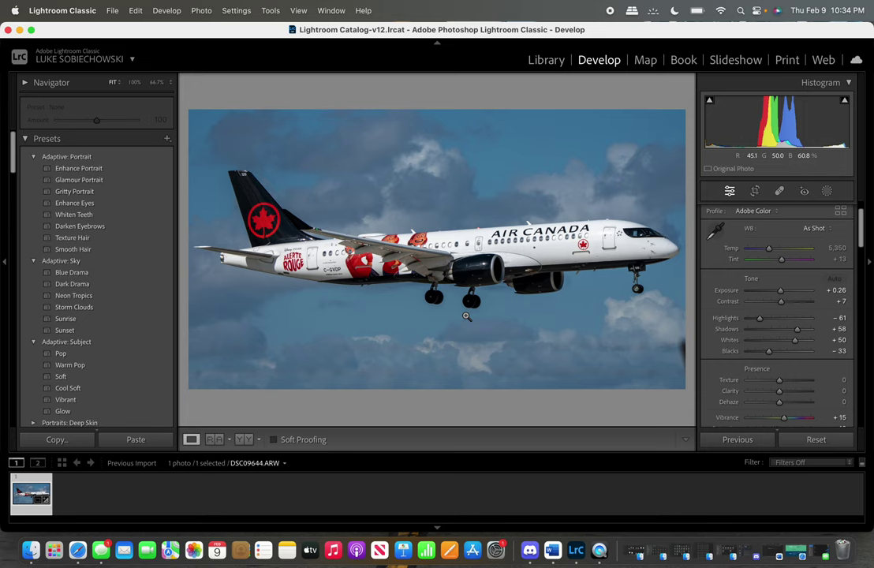
pyautogui.click(435, 296)
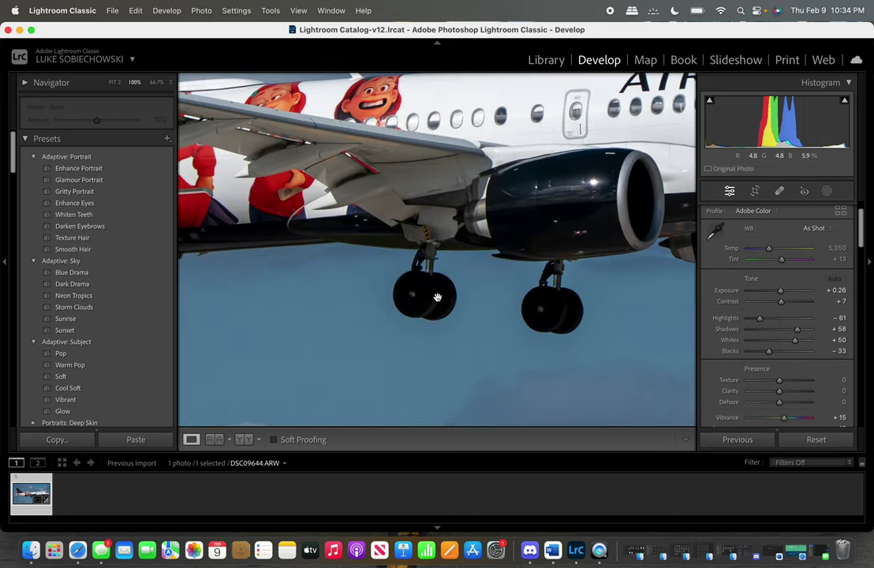
pyautogui.press('super+equal')
pyautogui.press('super+equal')
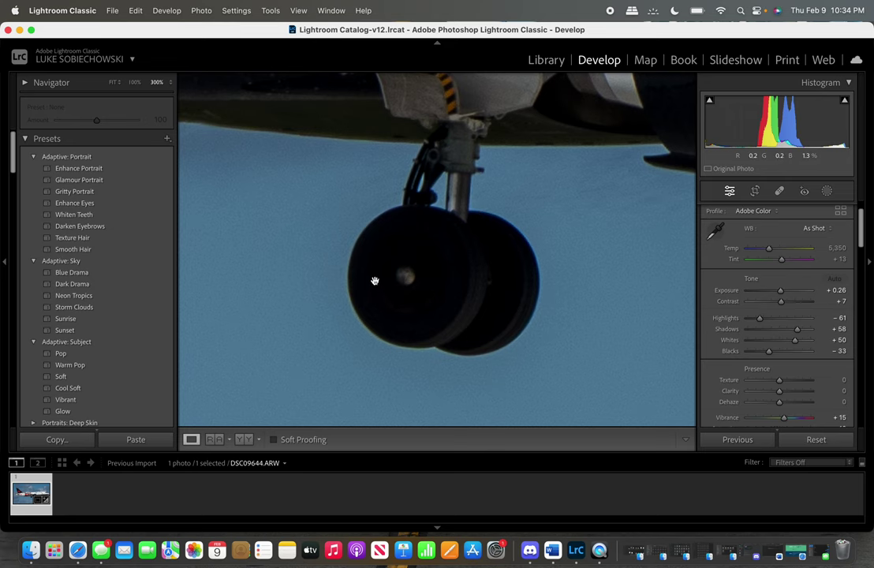
pyautogui.click(374, 283)
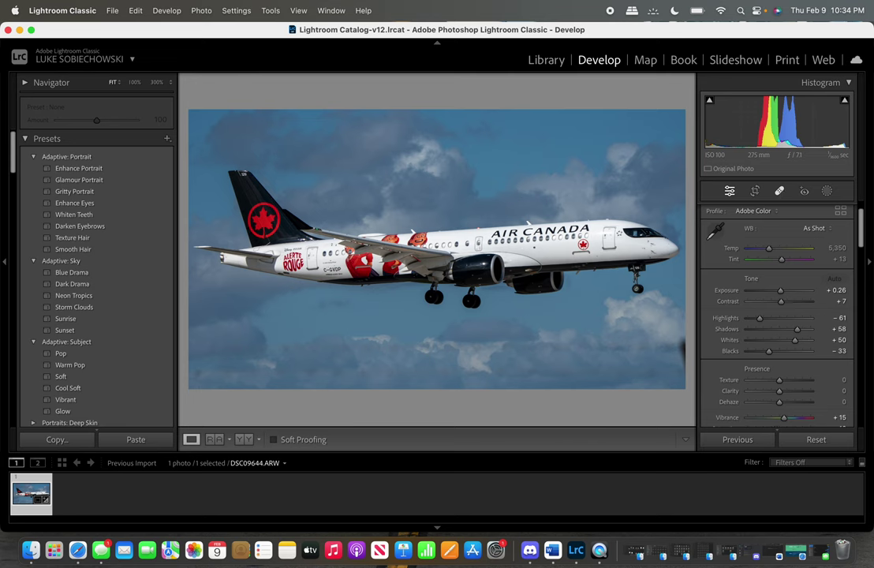
pyautogui.click(780, 193)
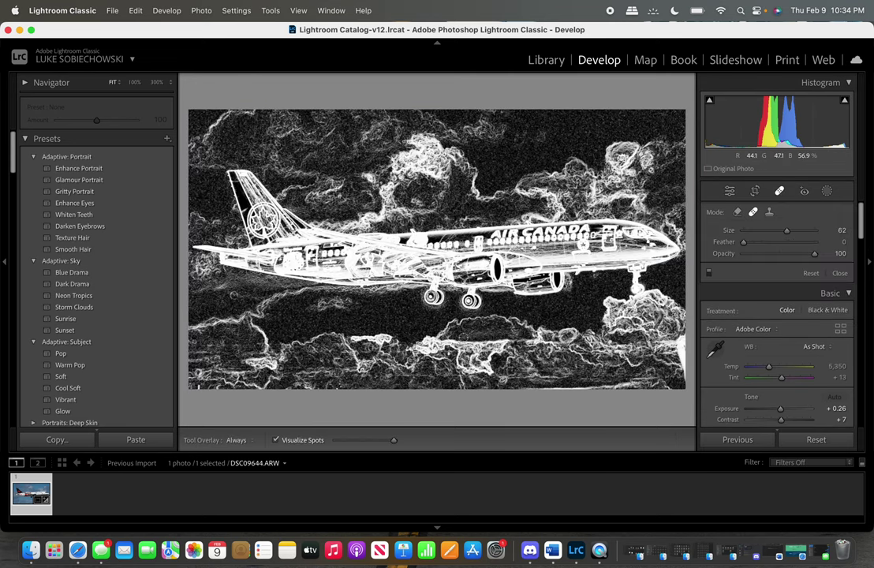
pyautogui.click(275, 440)
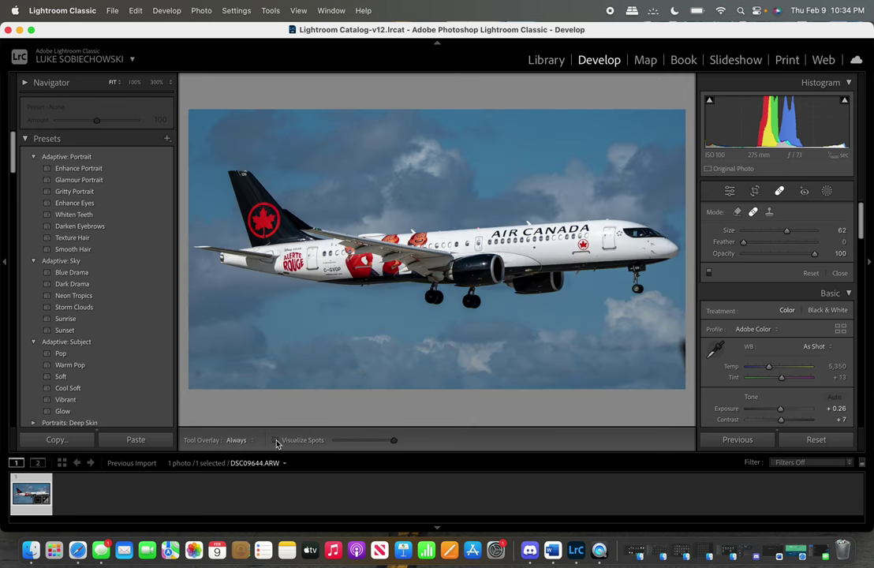
pyautogui.click(276, 440)
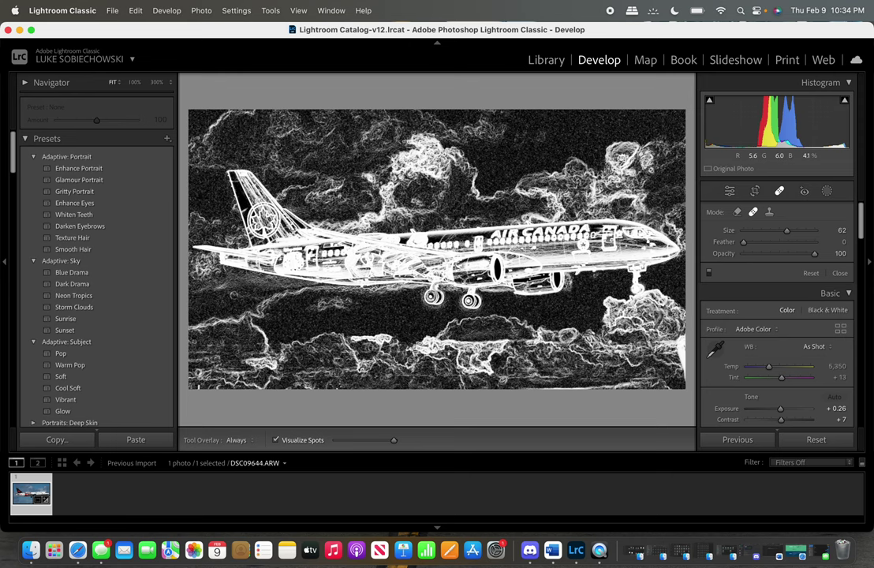
pyautogui.press('z')
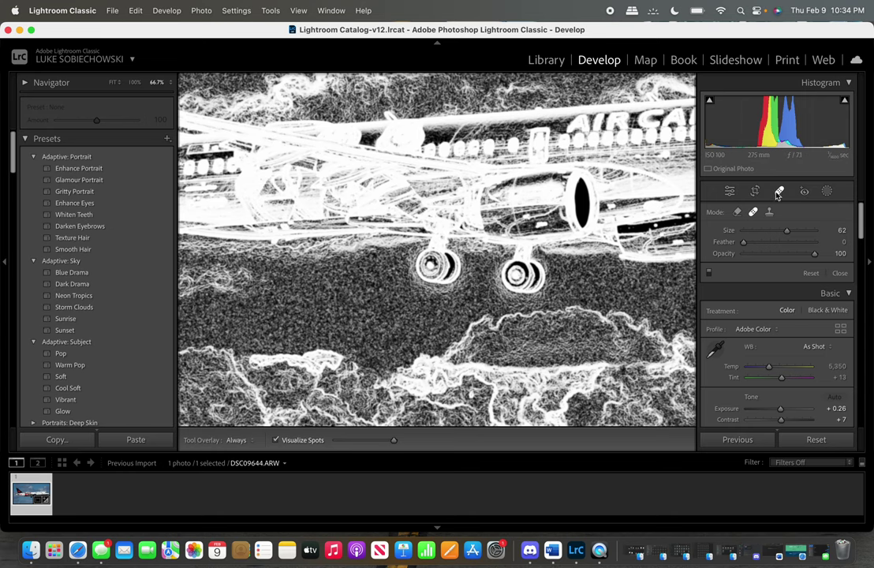
pyautogui.press('q')
pyautogui.click(524, 229)
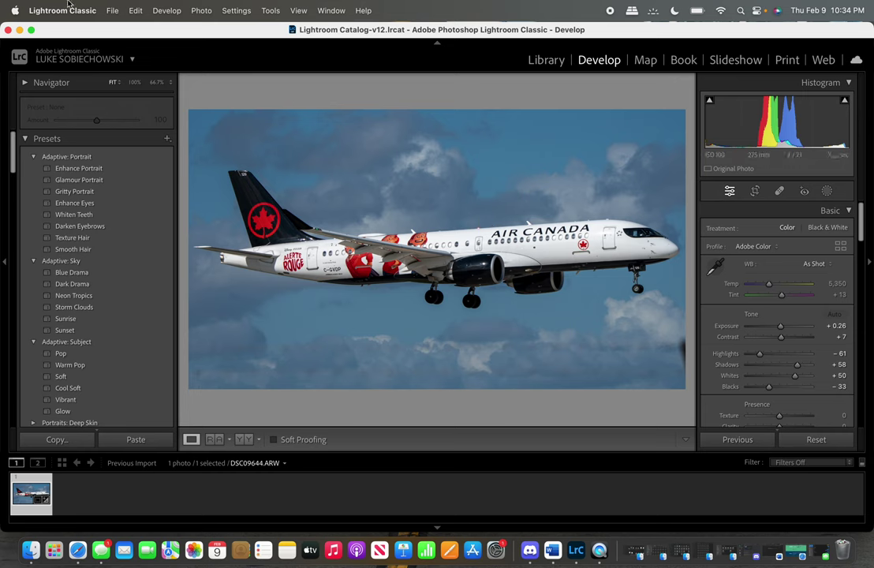
# Undo the Auto tone settings and set Contrast to +20.
pyautogui.click(132, 10)
pyautogui.click(142, 32)
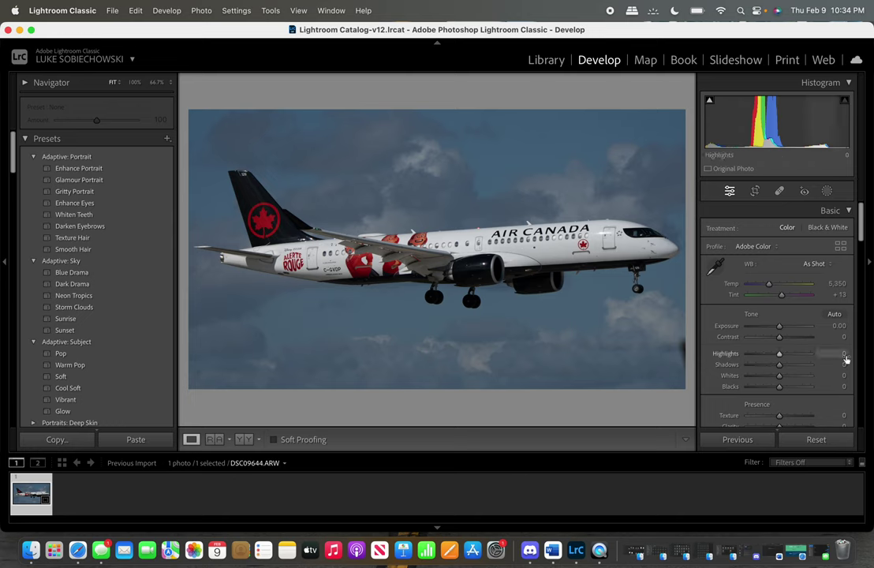
pyautogui.scroll(-2, 808, 362)
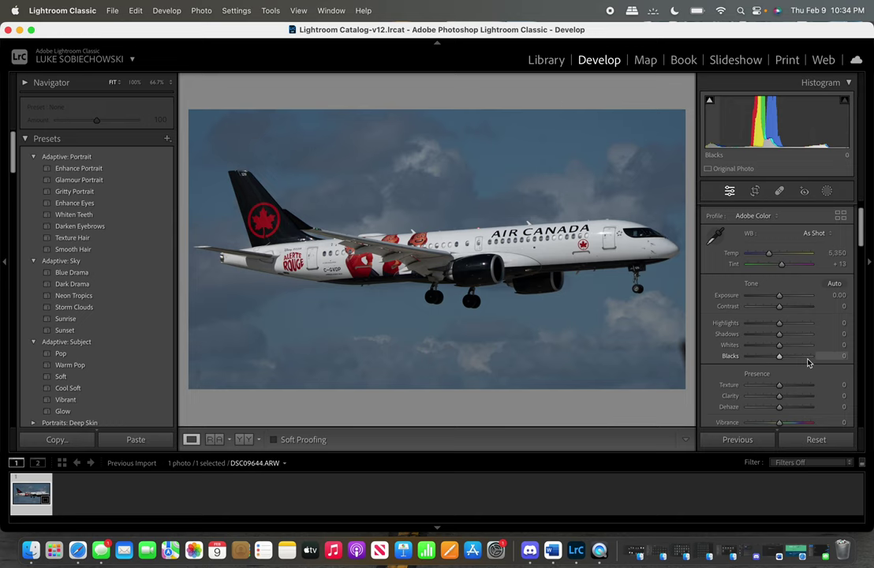
pyautogui.scroll(-2, 806, 360)
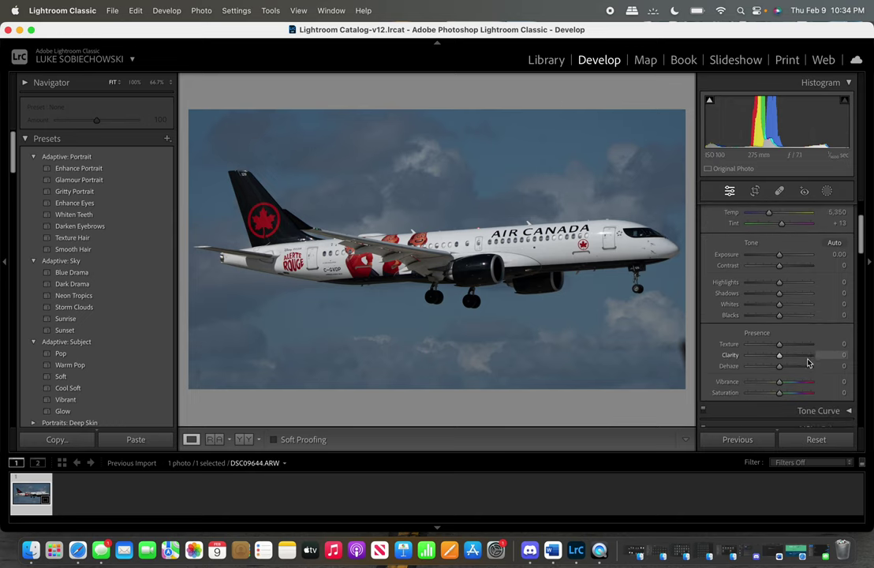
pyautogui.click(845, 265)
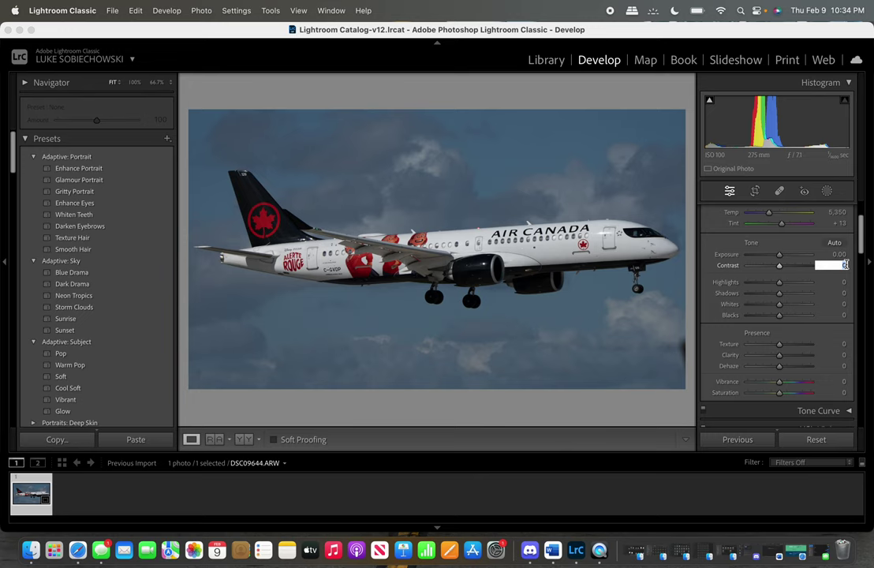
pyautogui.scroll(3, 769, 254)
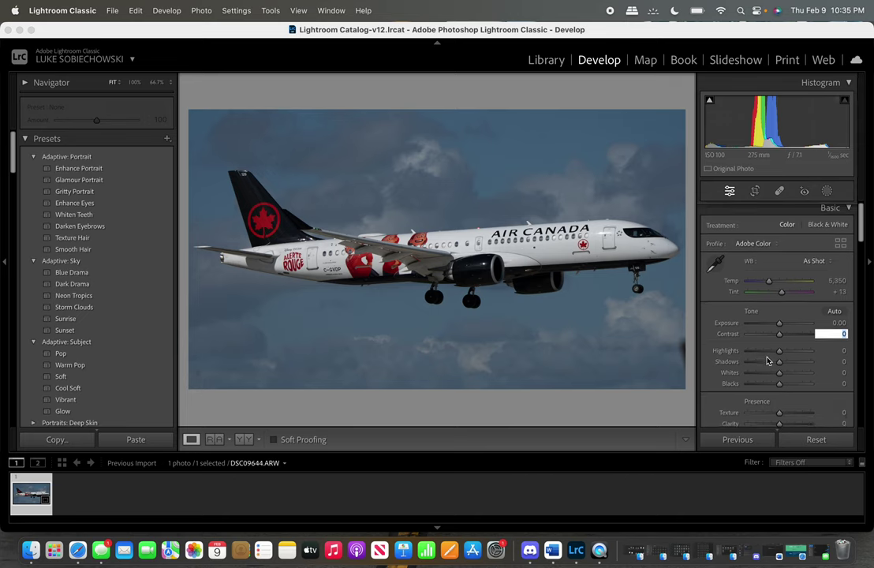
pyautogui.scroll(-1, 767, 361)
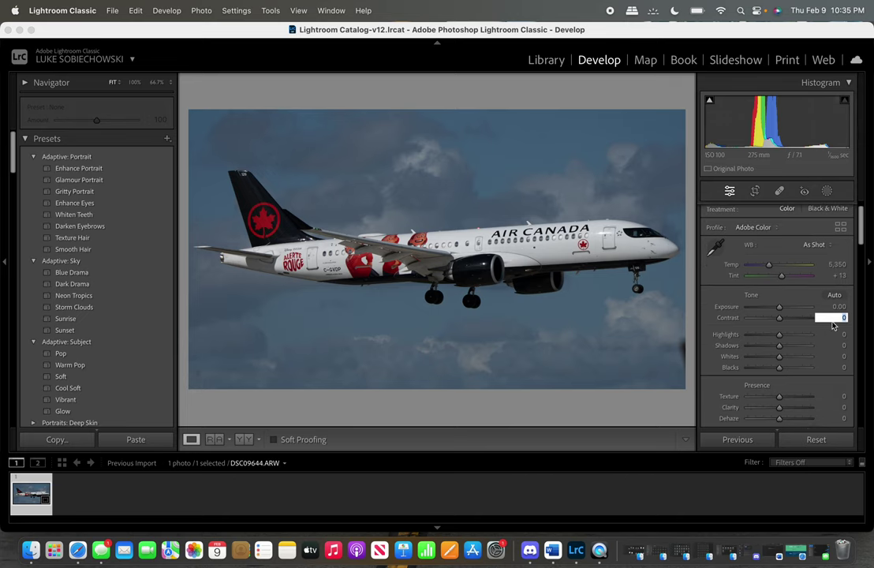
pyautogui.write('20')
# Set Whites to −10 and Blacks to +20, then briefly recheck the photo with Spot Removal.
pyautogui.click(841, 357)
pyautogui.write('-10')
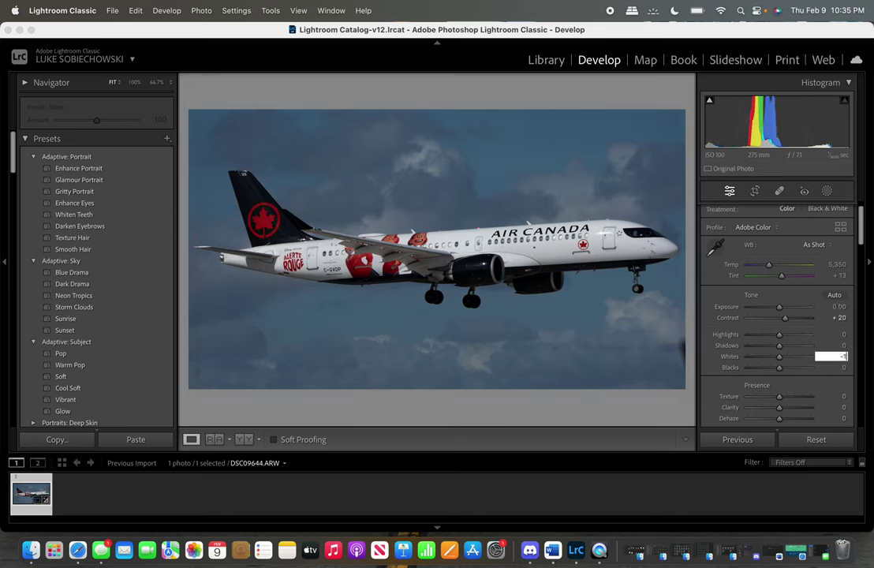
pyautogui.click(841, 369)
pyautogui.write('20')
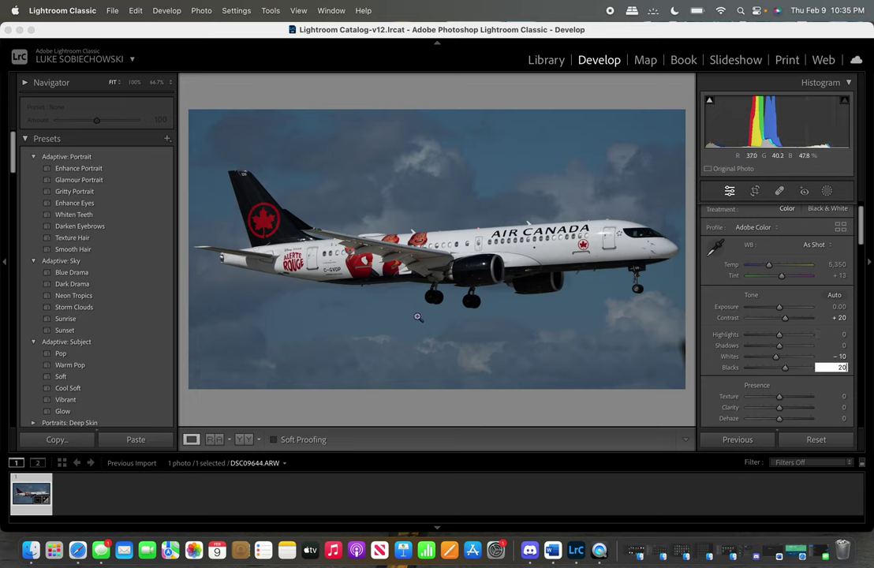
pyautogui.click(787, 194)
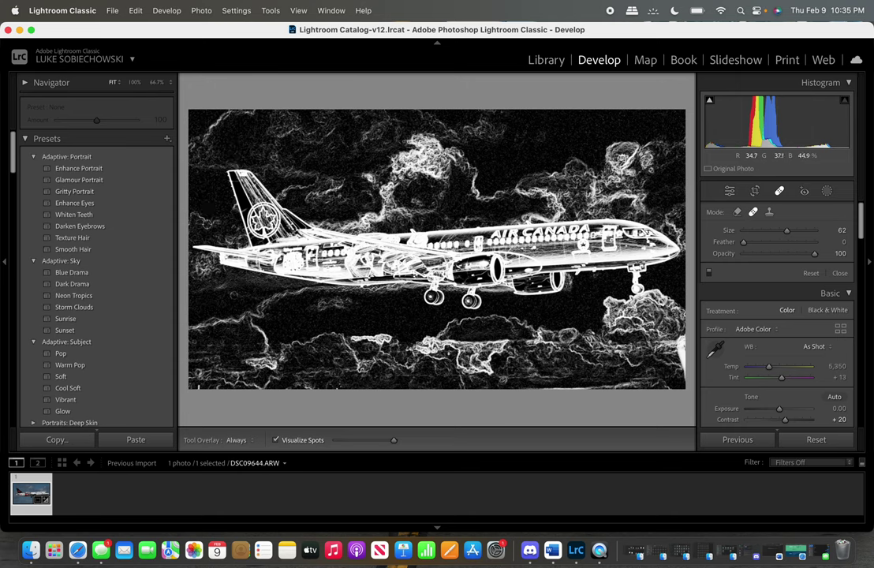
pyautogui.click(779, 191)
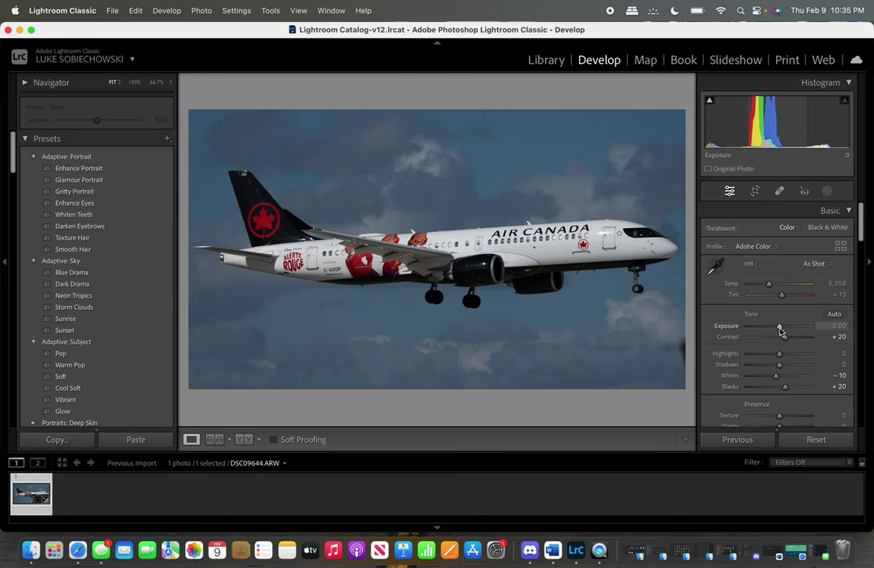
# Raise Exposure to +0.55, then briefly toggle the Spot Removal tool on and off.
pyautogui.moveTo(781, 331); pyautogui.dragTo(783, 332)
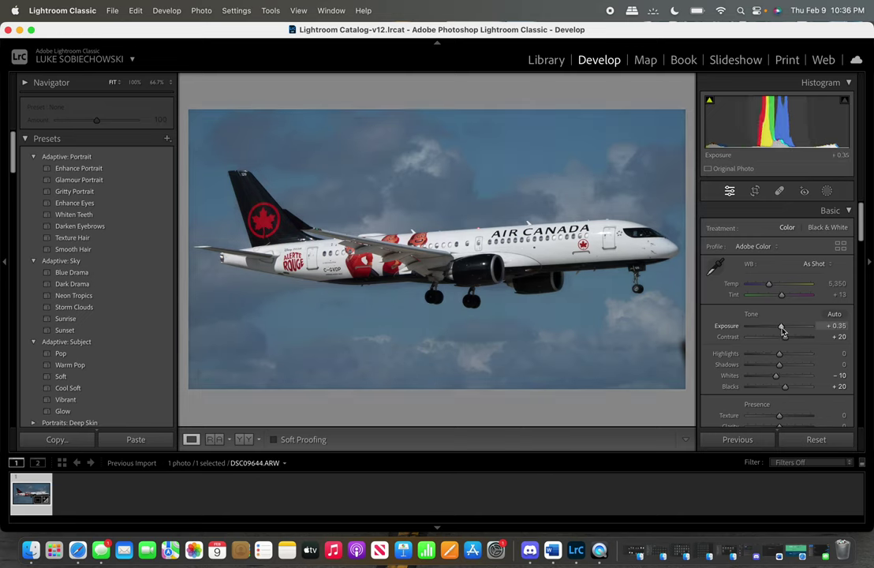
pyautogui.moveTo(783, 333); pyautogui.dragTo(784, 332)
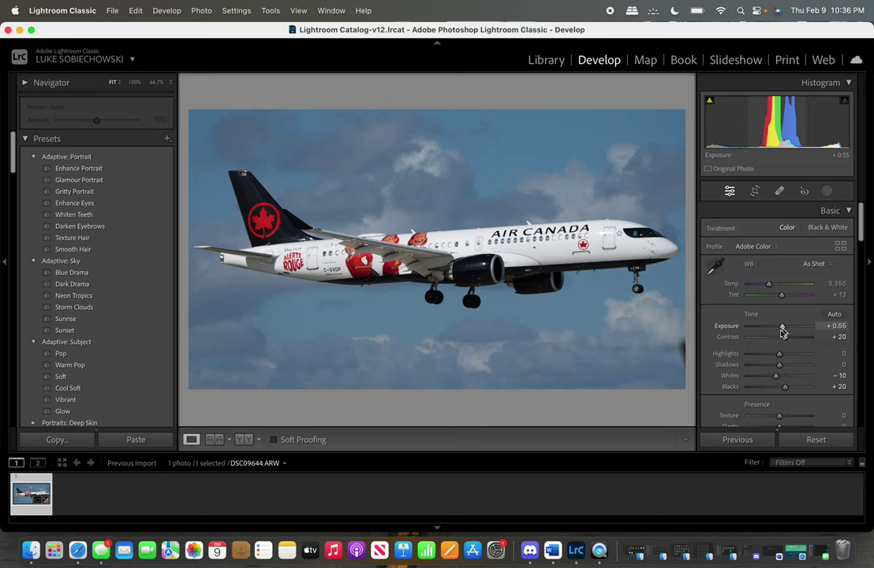
pyautogui.click(780, 190)
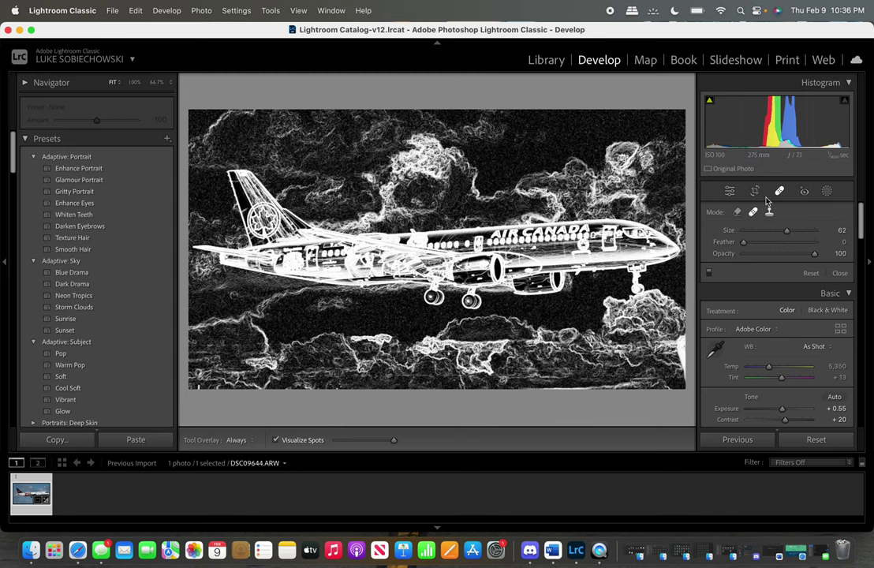
pyautogui.press('q')
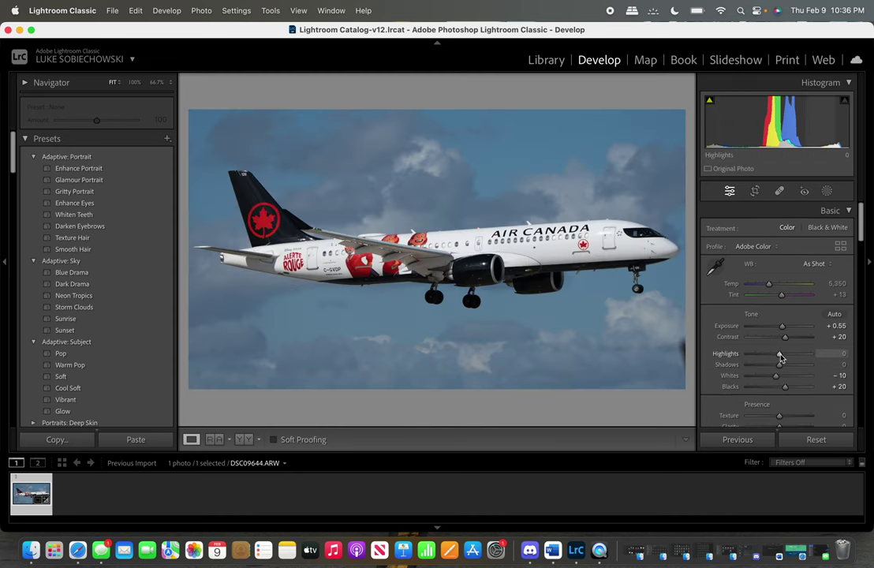
# Set Highlights +12, Shadows −5, Whites +20, Blacks +11 and Exposure +0.60 with the Basic sliders.
pyautogui.moveTo(780, 358); pyautogui.dragTo(783, 362)
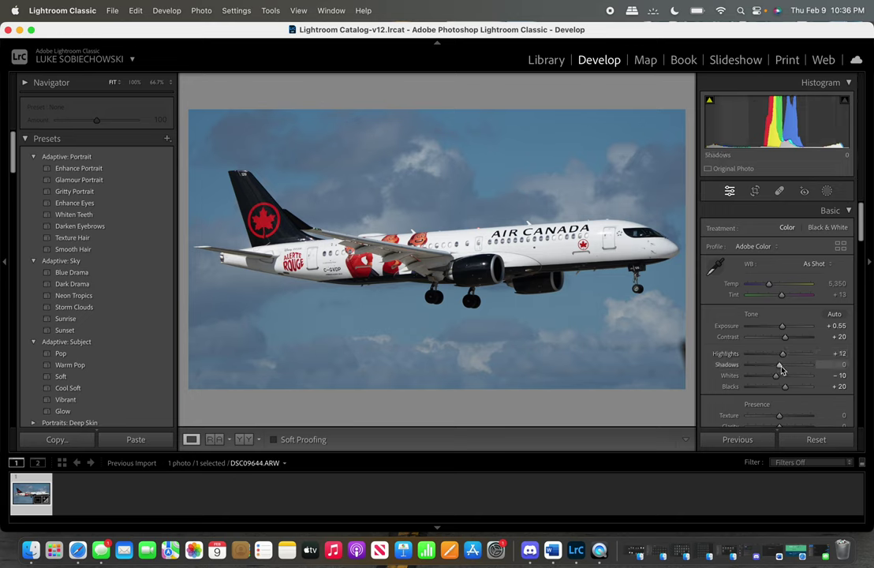
pyautogui.moveTo(781, 369); pyautogui.dragTo(779, 369)
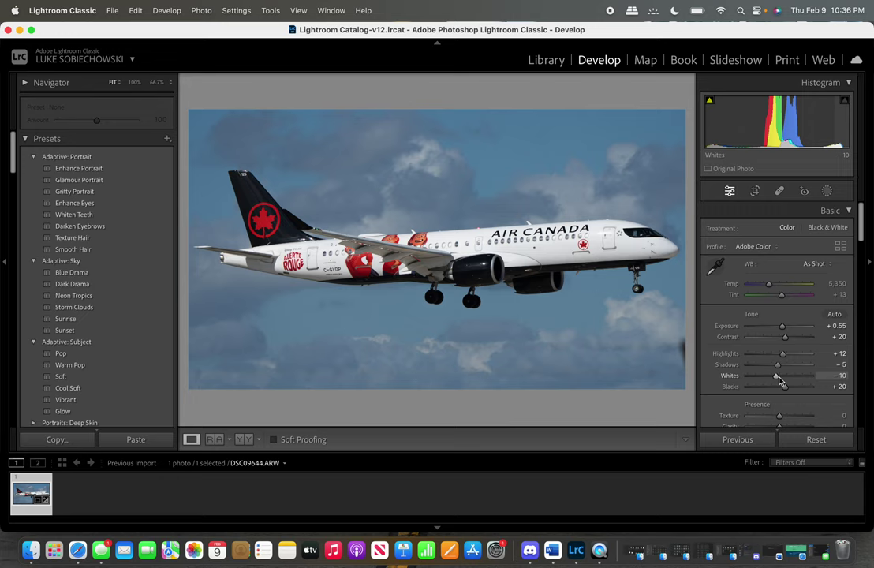
pyautogui.moveTo(779, 381); pyautogui.dragTo(789, 385)
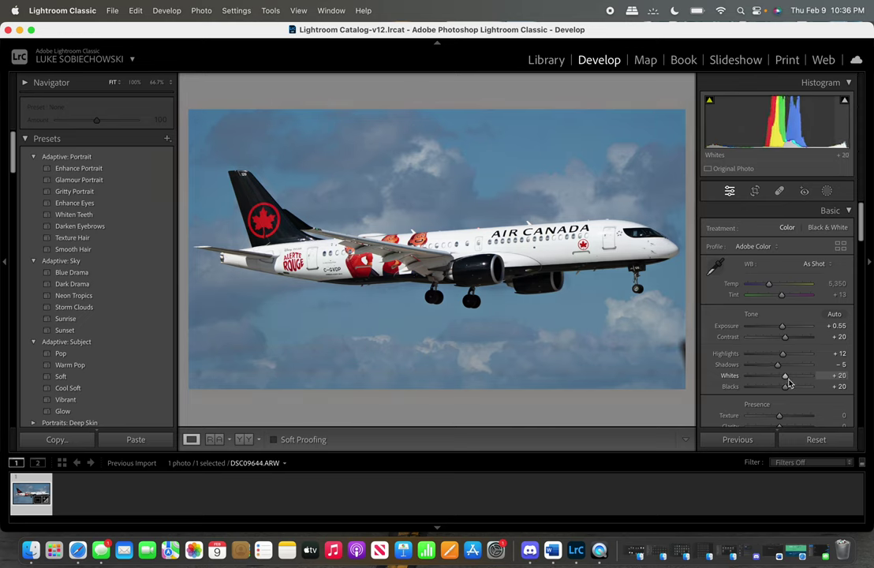
pyautogui.scroll(-3, 788, 370)
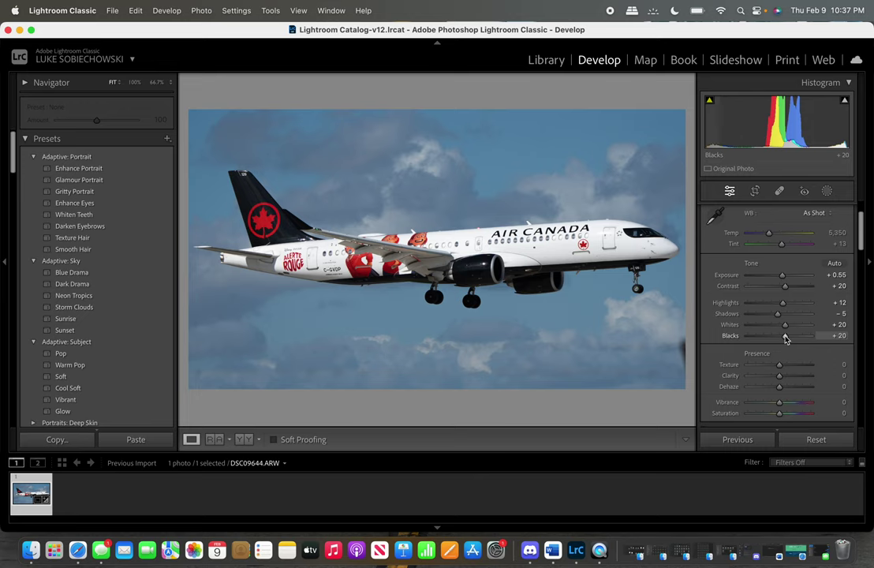
pyautogui.moveTo(786, 340); pyautogui.dragTo(782, 340)
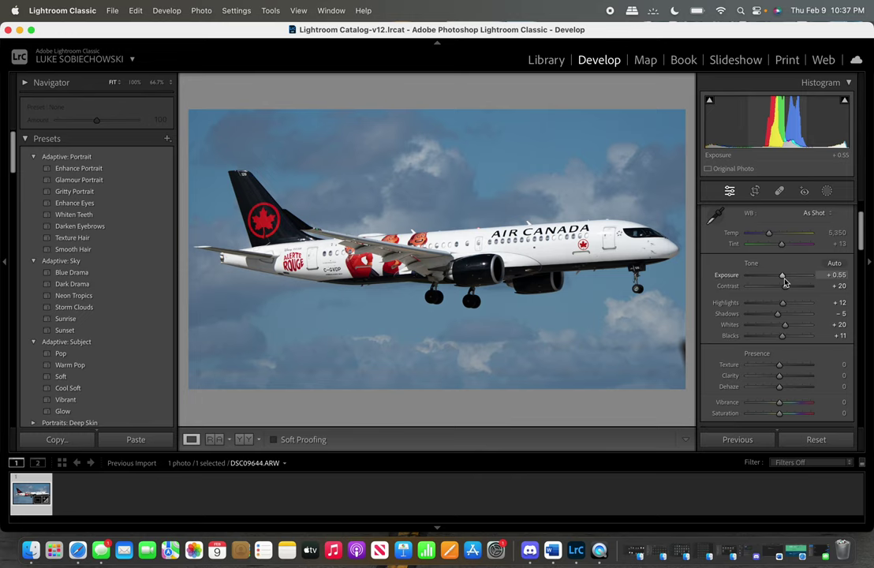
pyautogui.moveTo(785, 282); pyautogui.dragTo(786, 283)
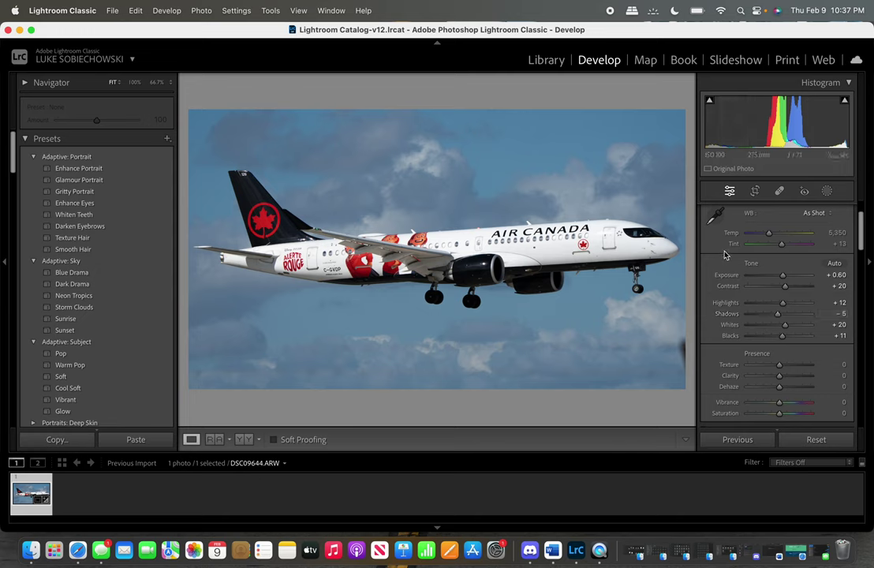
pyautogui.click(781, 193)
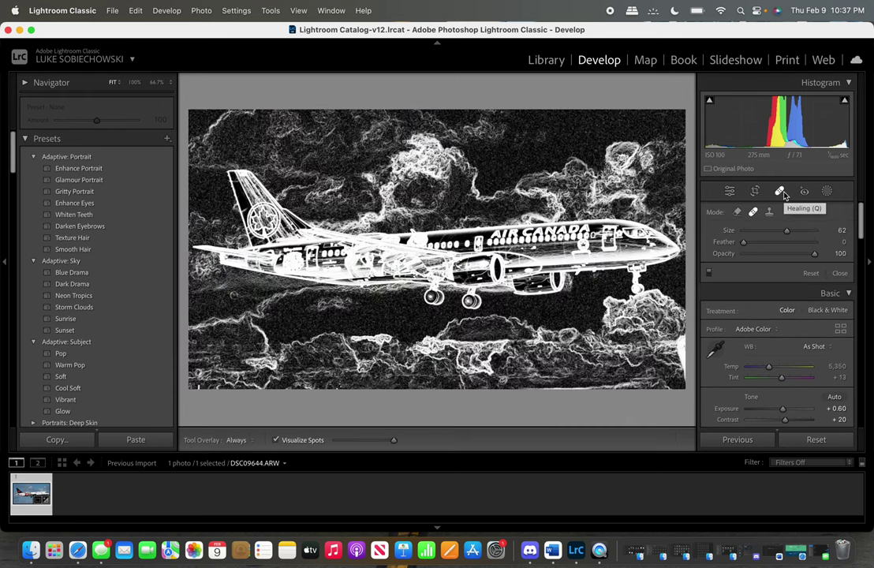
pyautogui.click(737, 212)
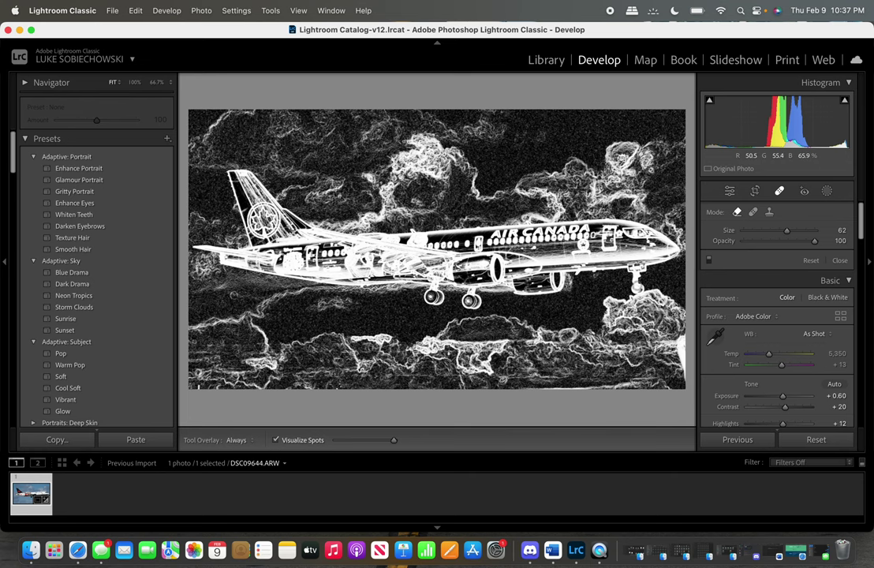
pyautogui.press('z')
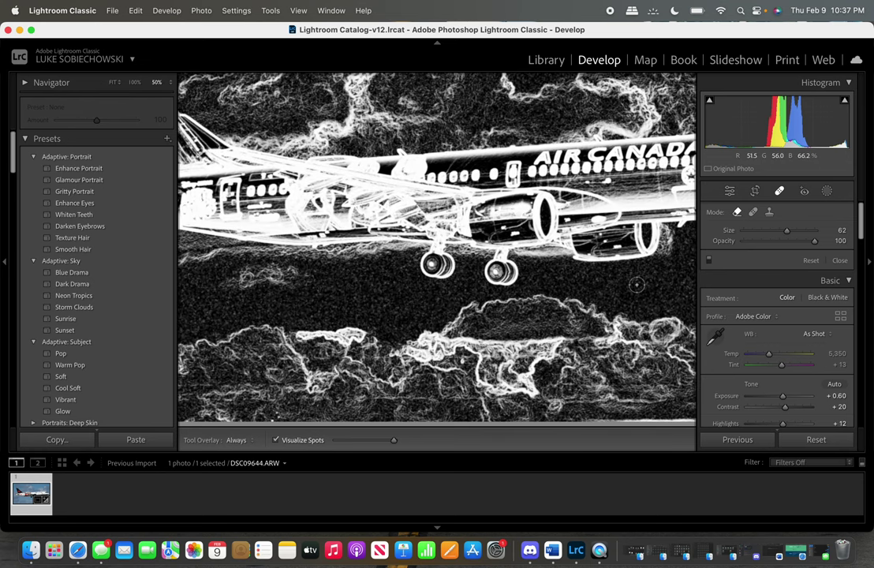
pyautogui.moveTo(637, 285); pyautogui.dragTo(458, 269)
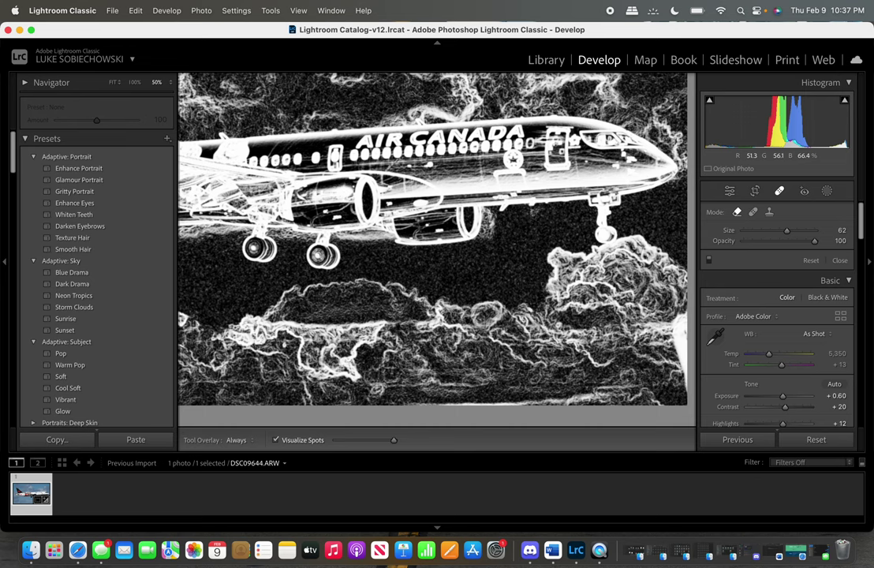
pyautogui.scroll(2, 356, 191)
pyautogui.scroll(-1, 426, 215)
pyautogui.scroll(2, 427, 214)
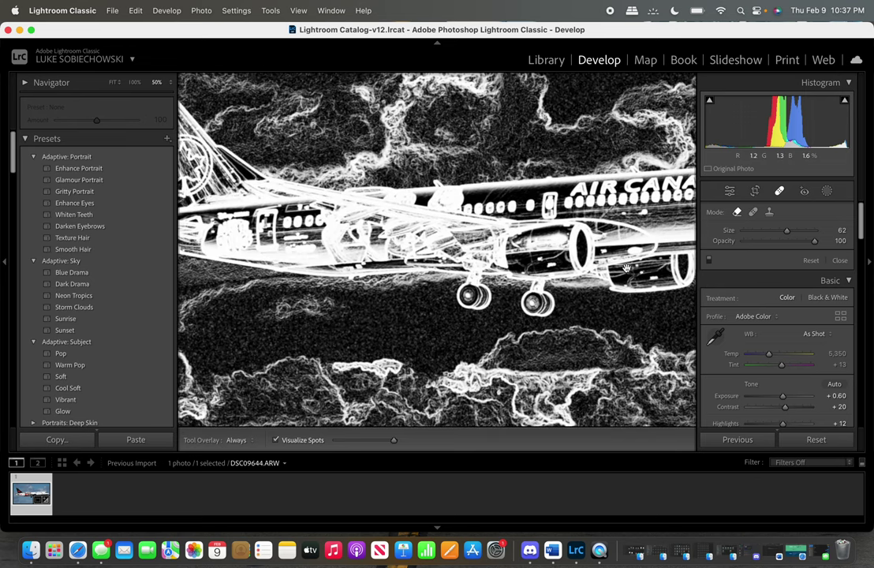
pyautogui.hscroll(-5, 542, 236)
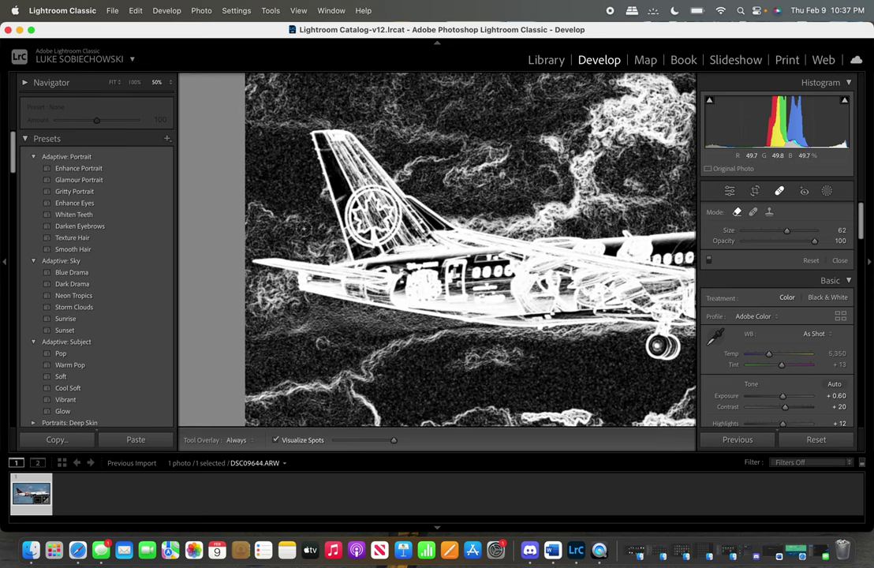
pyautogui.click(268, 167)
pyautogui.rightClick(269, 167)
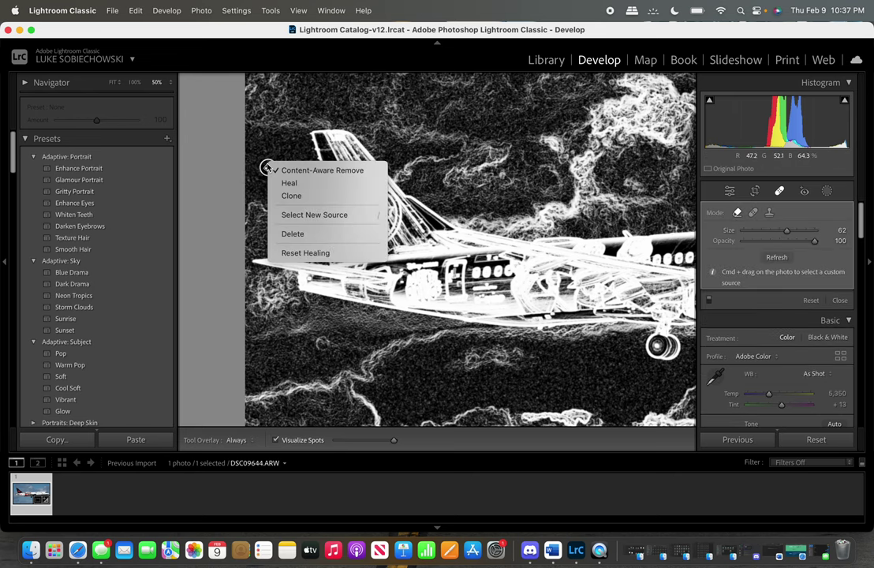
pyautogui.click(302, 241)
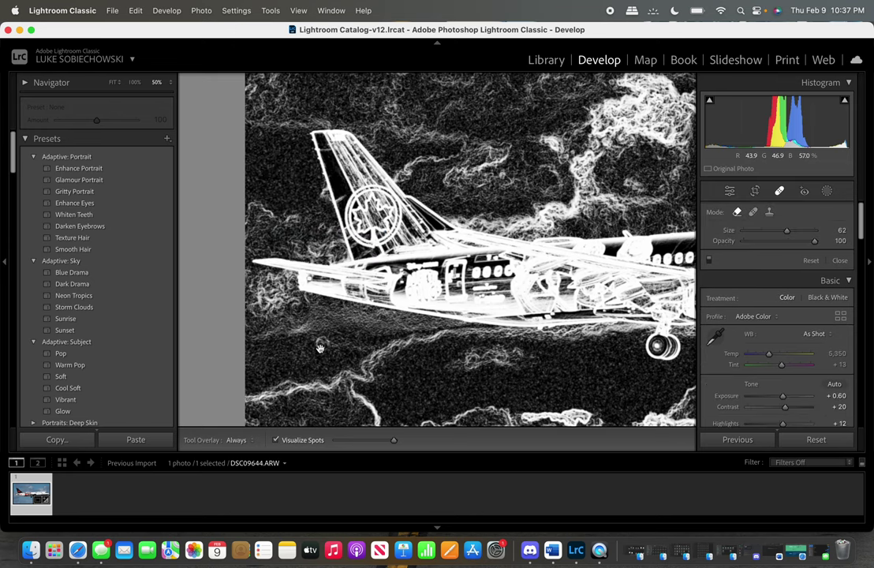
pyautogui.press('super+equal')
pyautogui.press('super+equal')
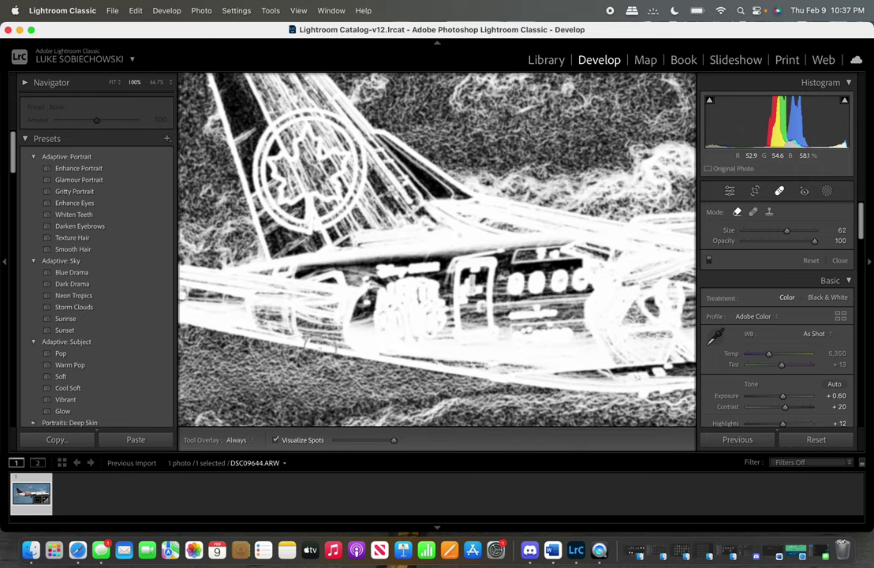
# Undo a bad heal below the tail, heal a speck below the wing, and zoom to 50%.
pyautogui.click(320, 347)
pyautogui.click(135, 11)
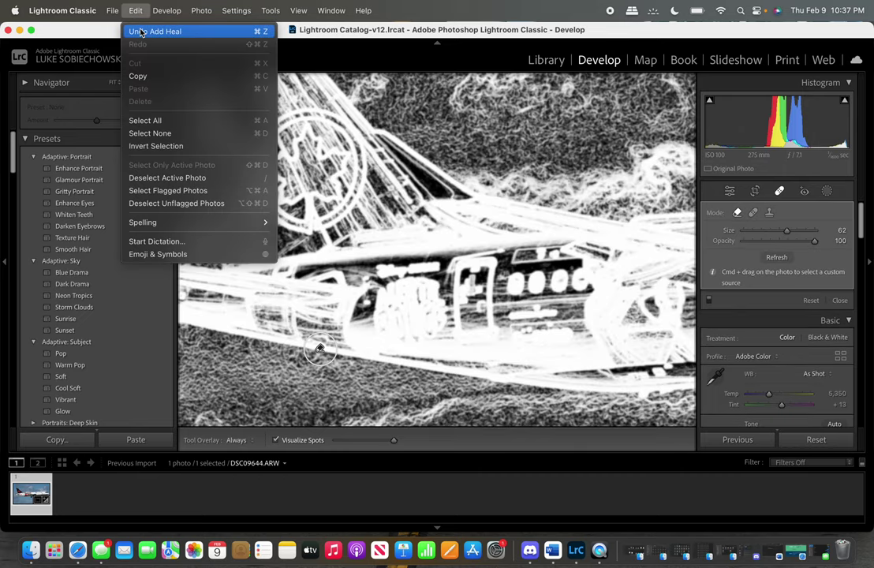
pyautogui.click(140, 32)
pyautogui.moveTo(353, 334); pyautogui.dragTo(462, 219)
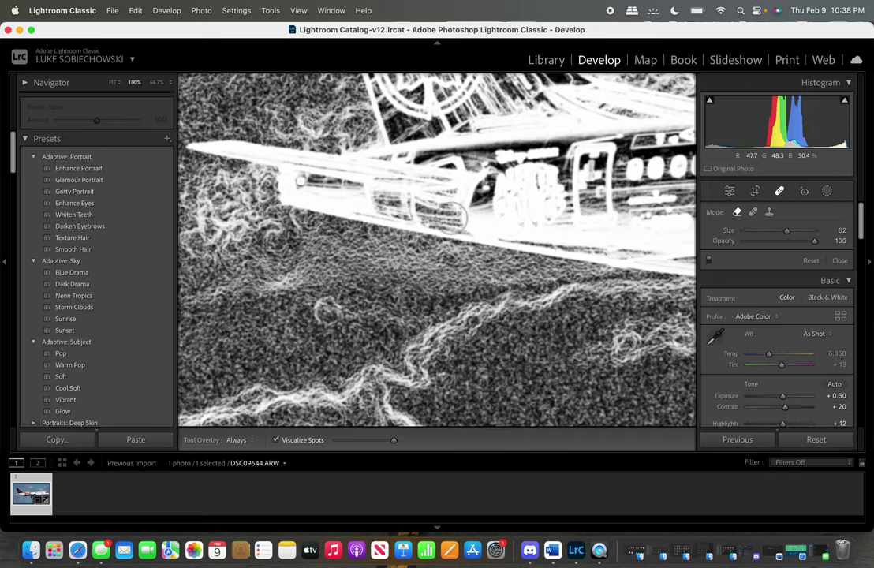
pyautogui.click(326, 311)
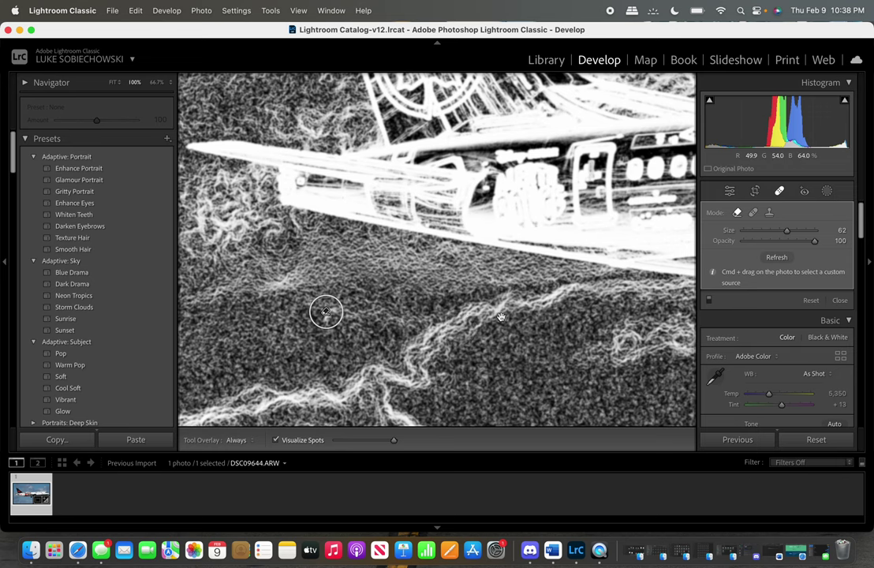
pyautogui.press('super+minus')
pyautogui.press('super+minus')
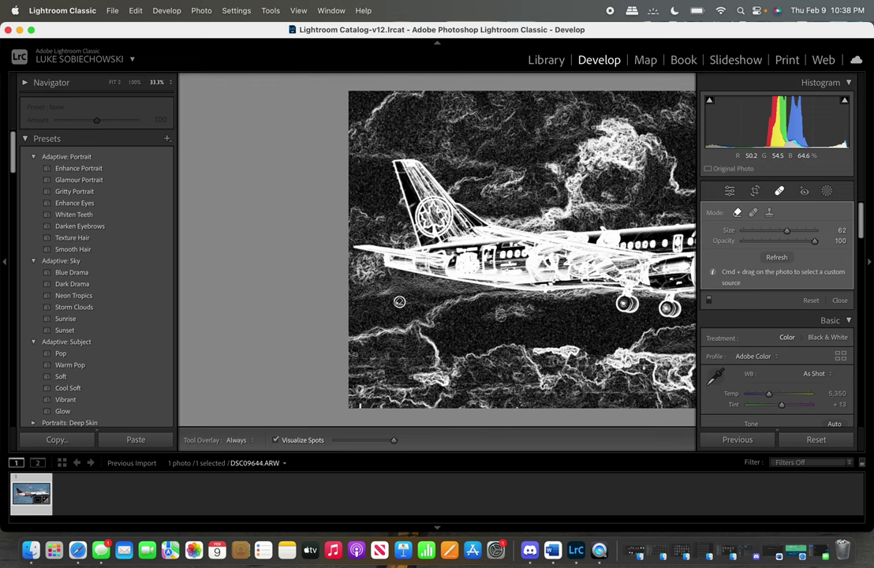
pyautogui.press('super+equal')
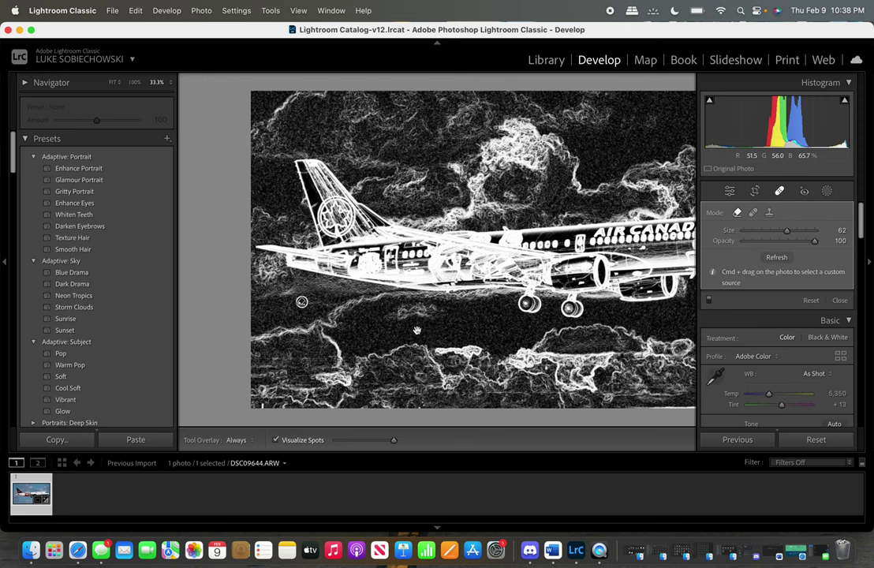
pyautogui.press('super+equal')
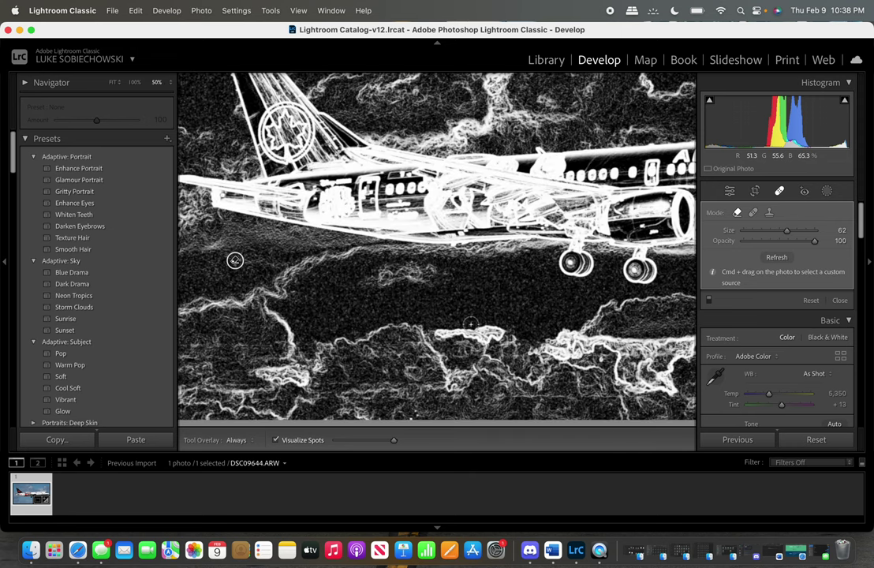
pyautogui.press('Escape')
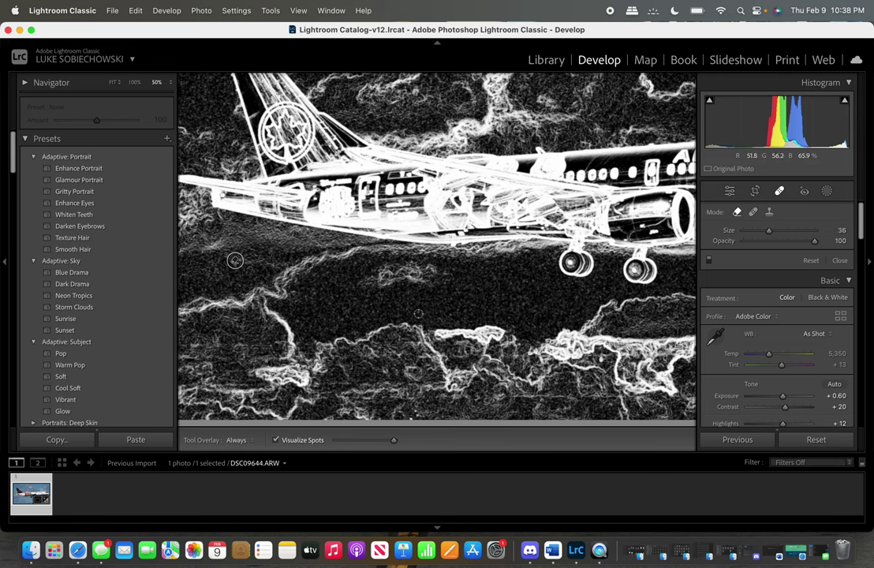
# Heal the dust specks below the plane, near the landing gear, and in the lower and upper sky.
pyautogui.click(418, 313)
pyautogui.click(448, 313)
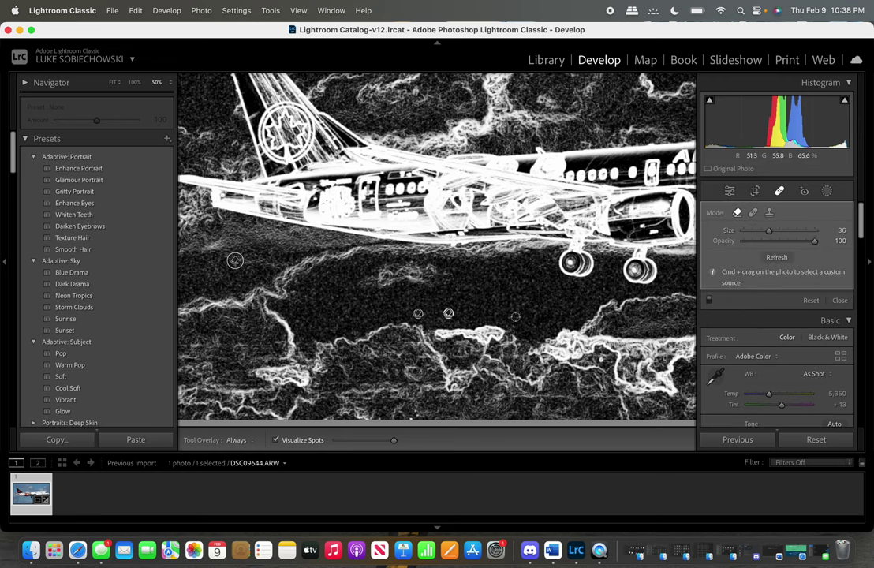
pyautogui.click(507, 317)
pyautogui.click(532, 281)
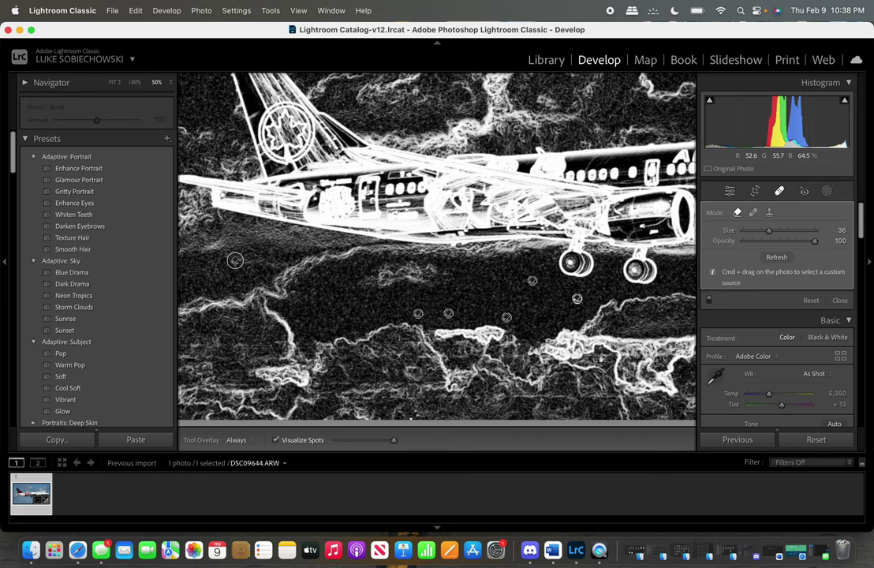
pyautogui.click(601, 359)
pyautogui.hscroll(10, 340, 276)
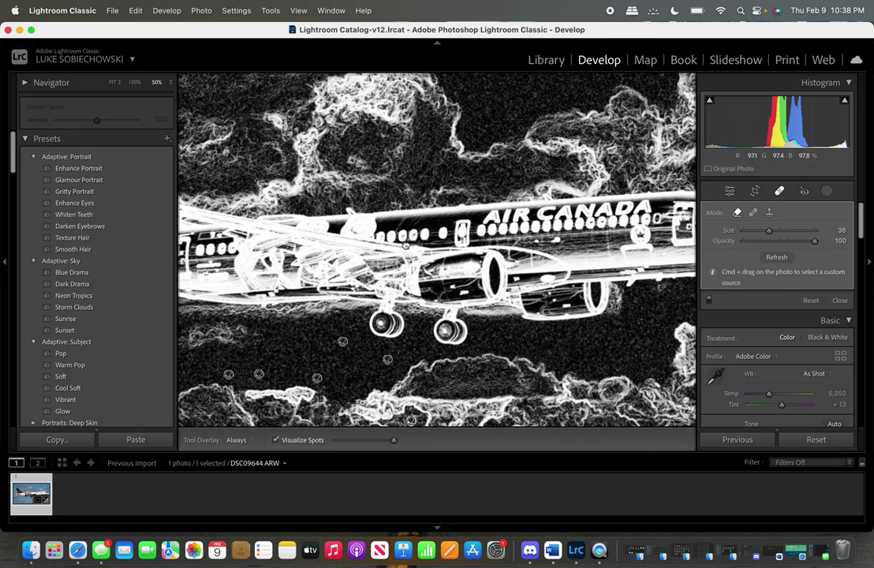
pyautogui.scroll(5, 341, 277)
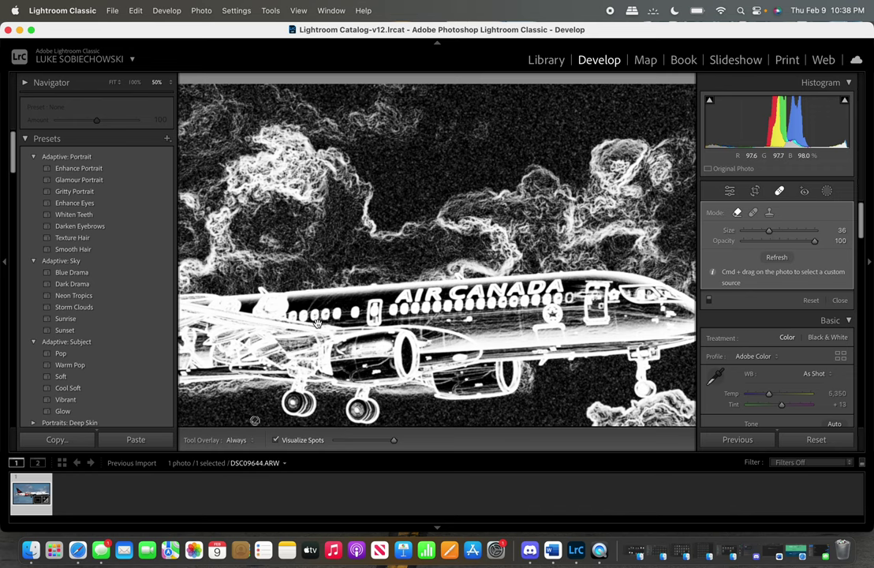
pyautogui.click(576, 111)
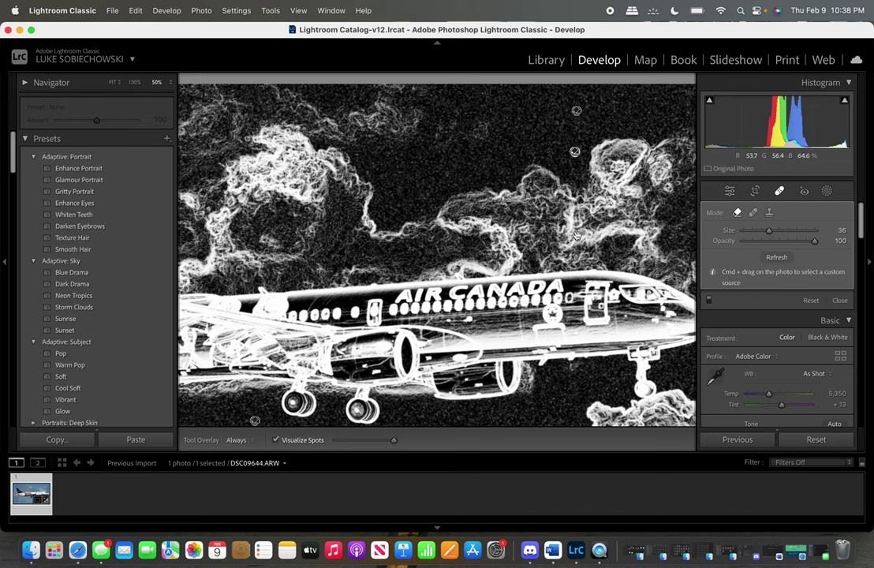
pyautogui.hscroll(5, 496, 326)
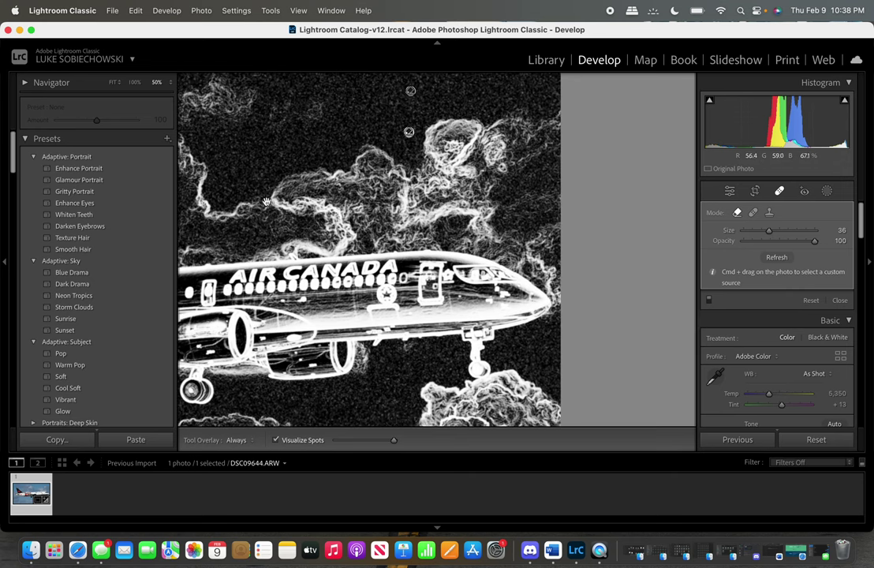
pyautogui.moveTo(249, 183); pyautogui.dragTo(579, 55)
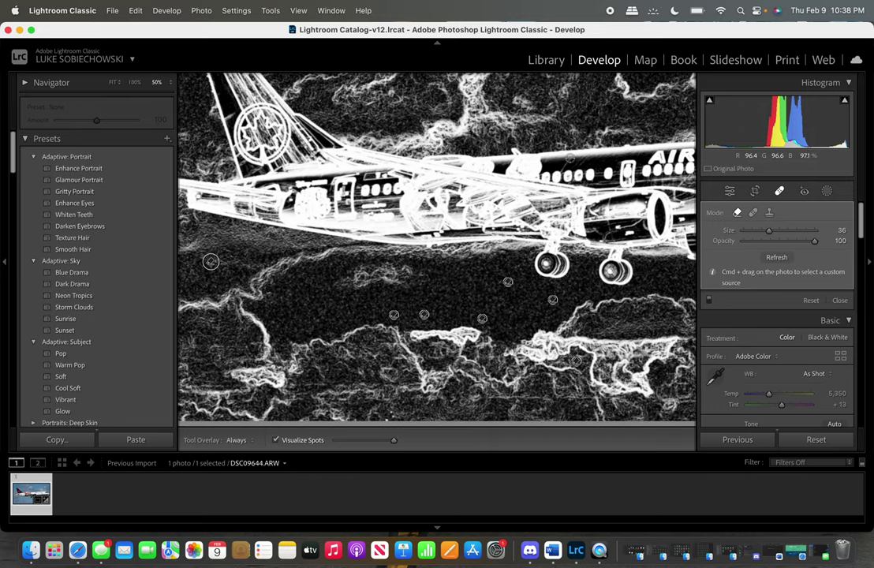
# Close Spot Removal, fit the photo, and set Texture and Clarity to 10.
pyautogui.press('q')
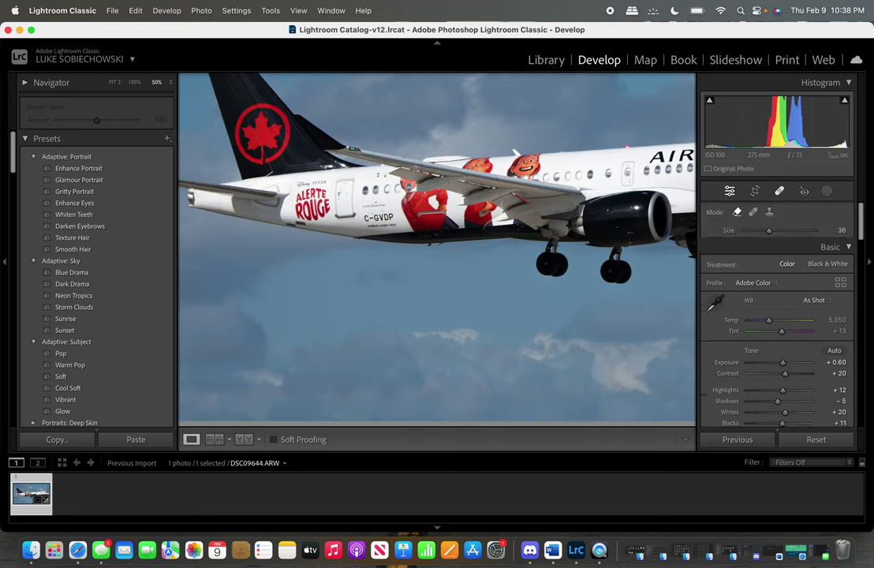
pyautogui.click(576, 270)
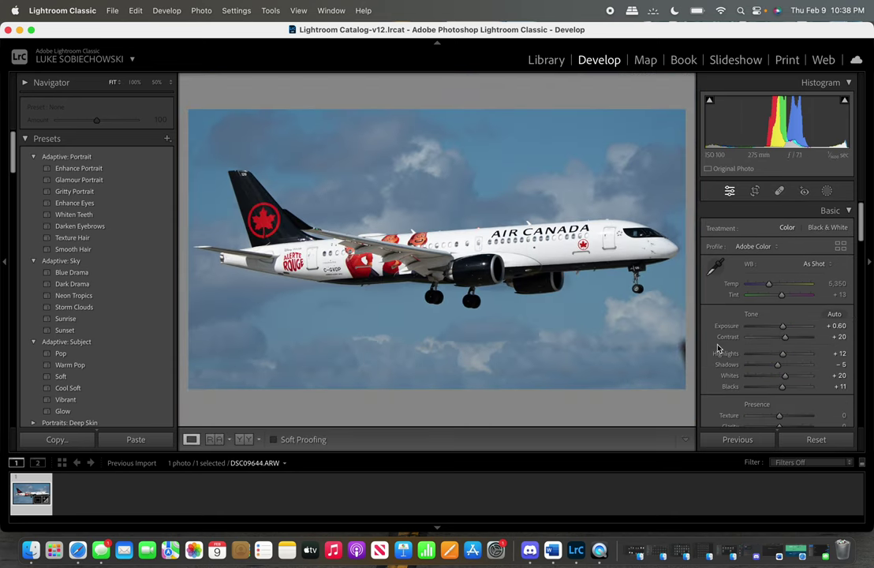
pyautogui.scroll(-3, 774, 364)
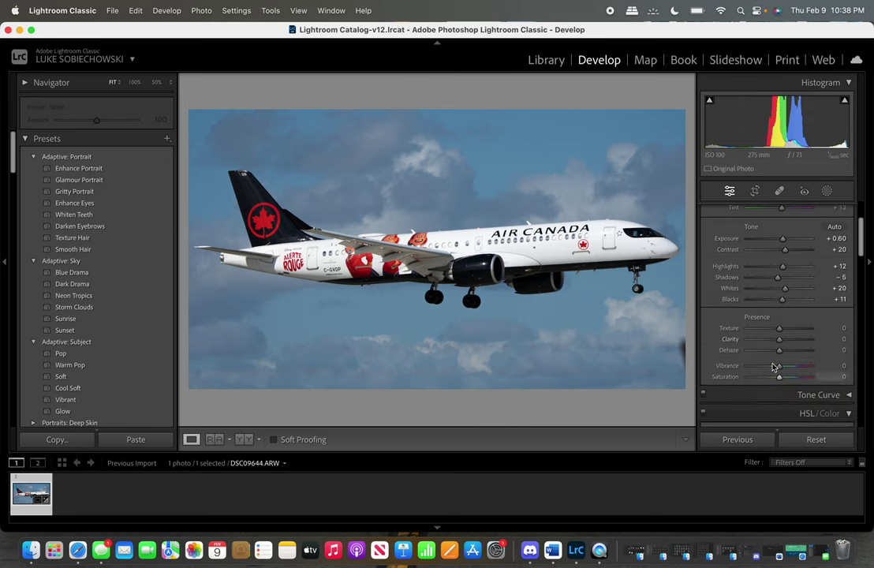
pyautogui.click(842, 328)
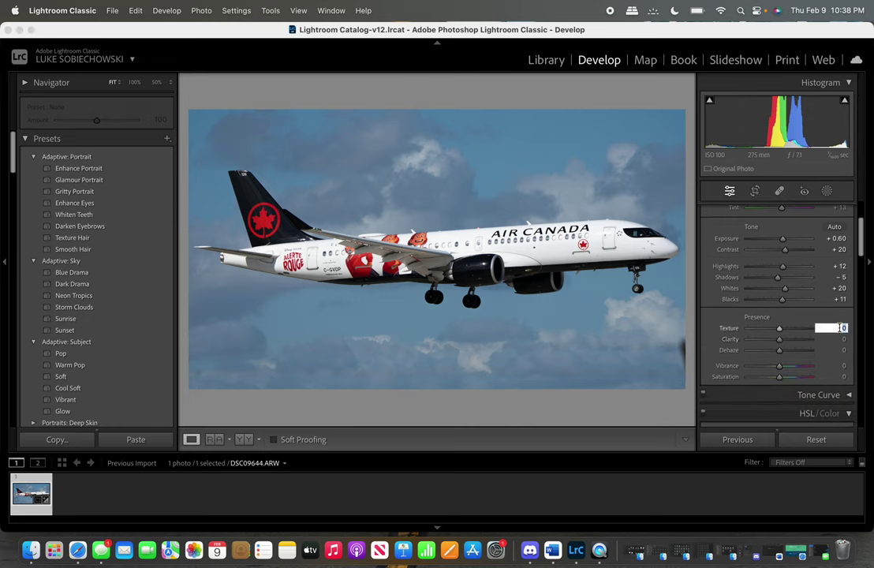
pyautogui.write('10')
pyautogui.press('Tab')
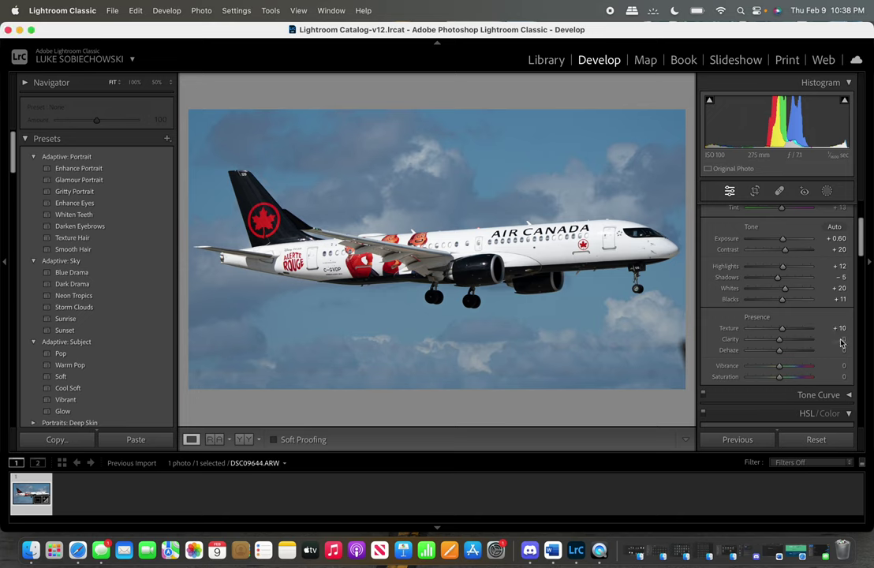
pyautogui.write('10')
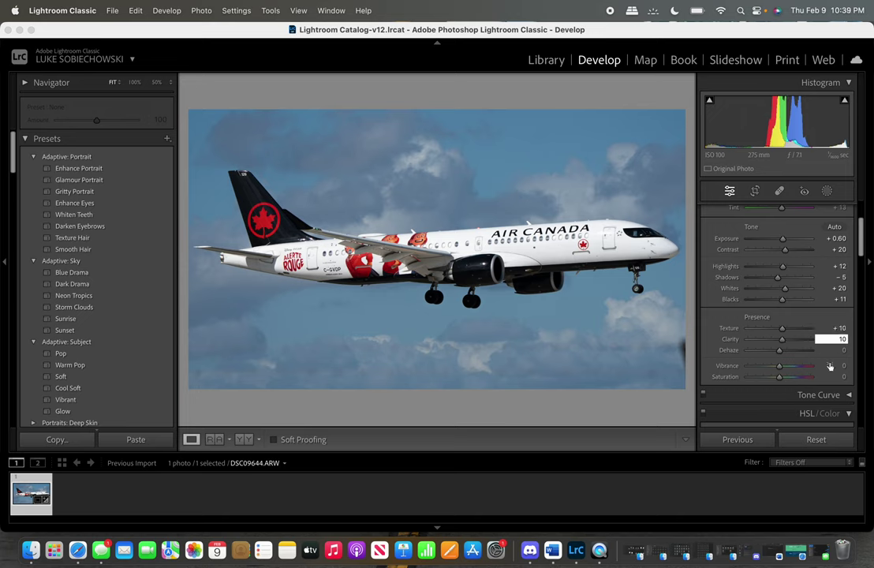
# Enable Remove Chromatic Aberration in Lens Corrections, leaving the lens profile correction off.
pyautogui.scroll(-1, 812, 379)
pyautogui.click(800, 394)
pyautogui.scroll(-4, 795, 391)
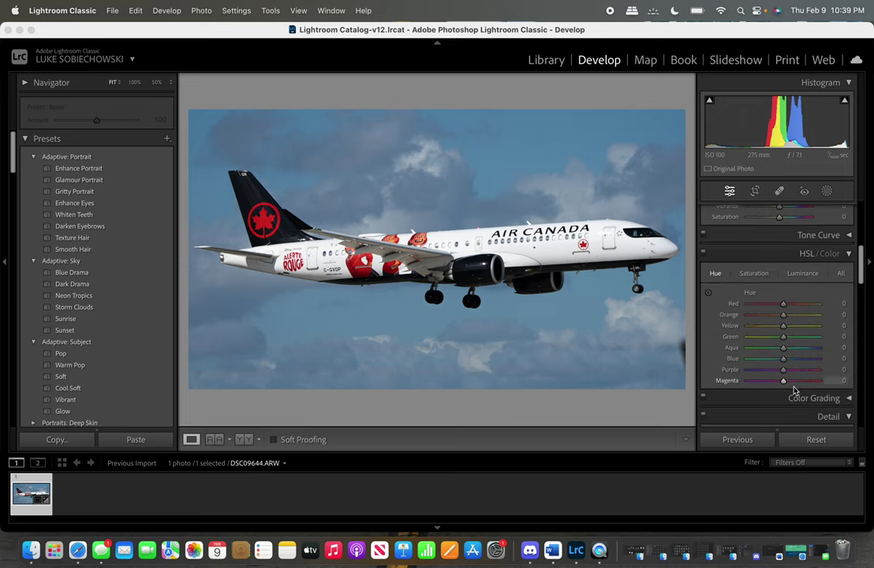
pyautogui.scroll(-6, 795, 390)
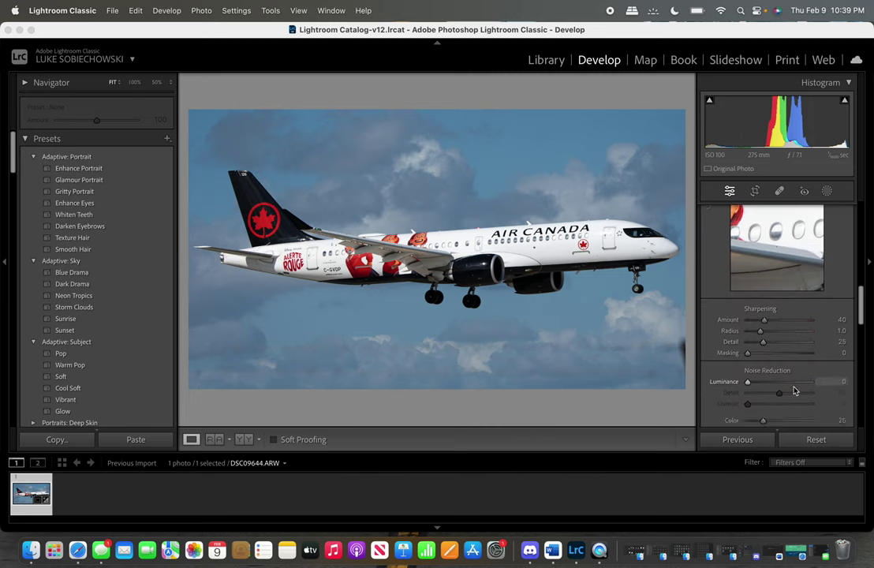
pyautogui.scroll(-5, 794, 390)
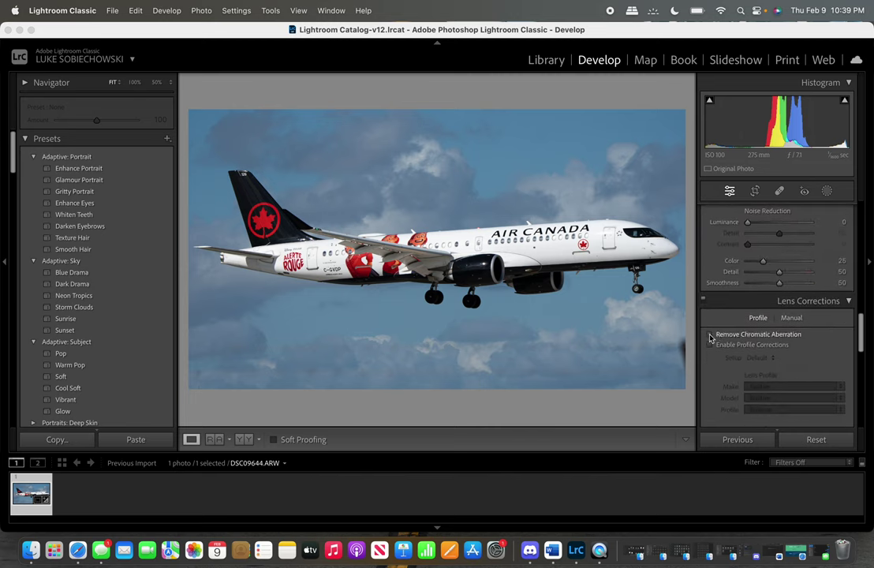
pyautogui.click(710, 336)
pyautogui.click(711, 346)
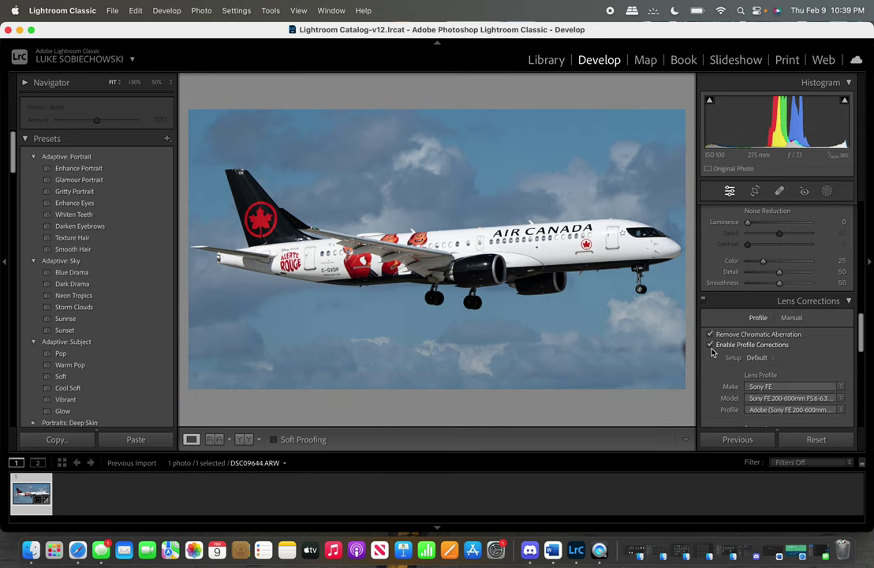
pyautogui.click(711, 347)
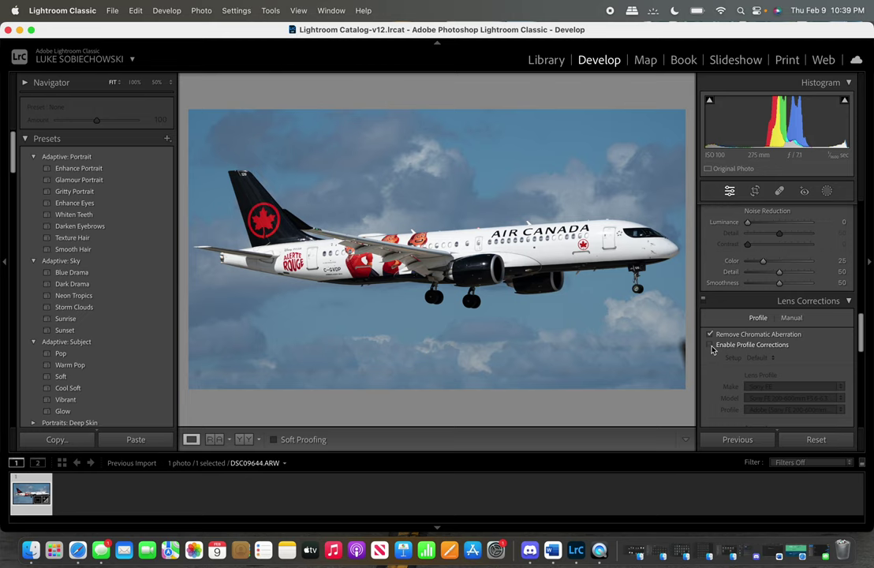
# Enable the Sony FE lens profile correction and widen the 16x9 crop slightly on the left.
pyautogui.click(712, 346)
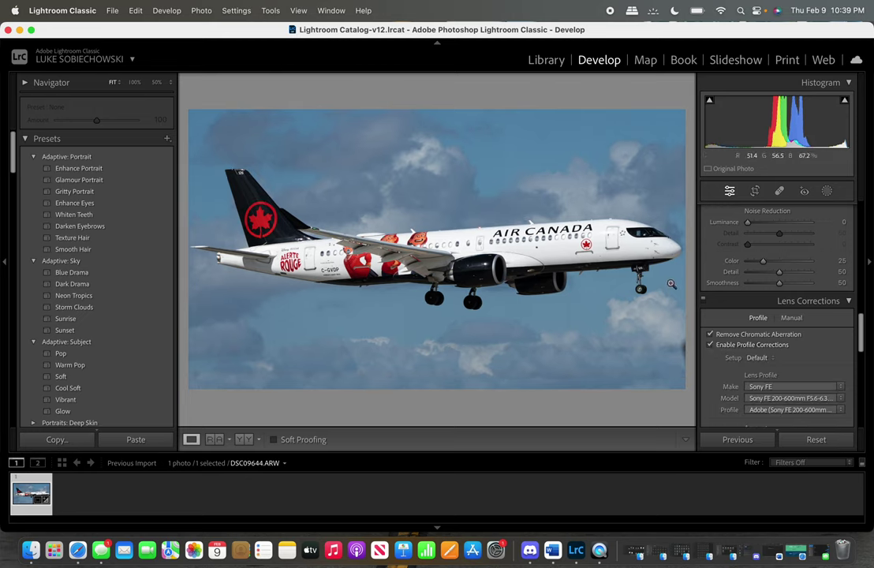
pyautogui.press('r')
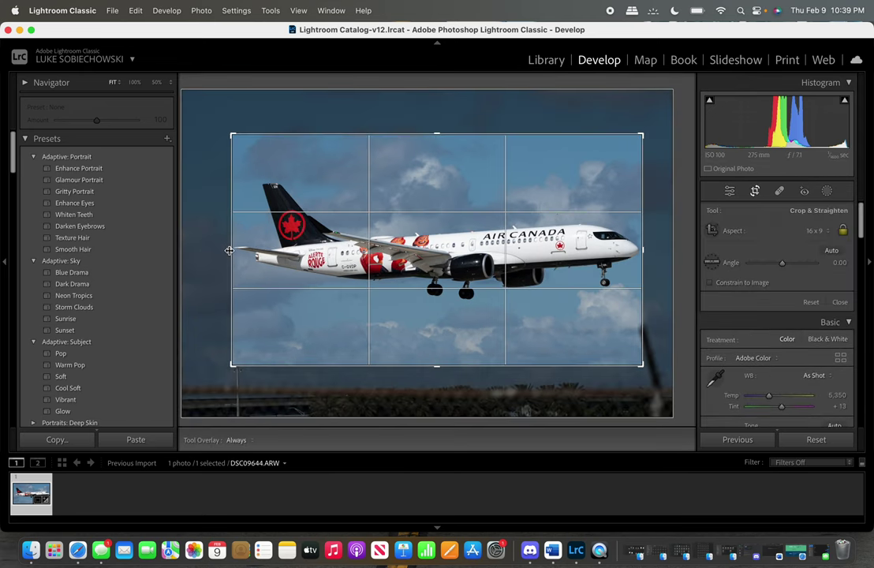
pyautogui.moveTo(229, 251); pyautogui.dragTo(227, 251)
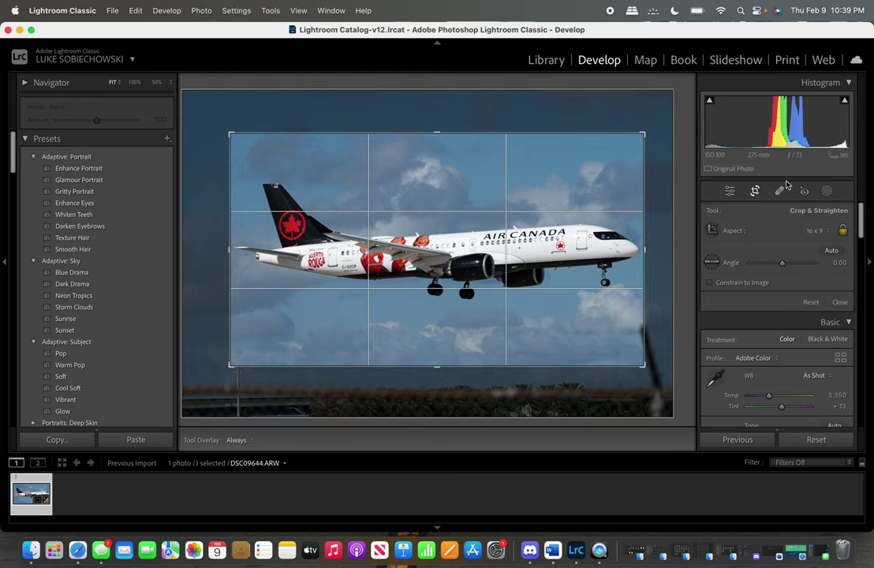
pyautogui.click(760, 195)
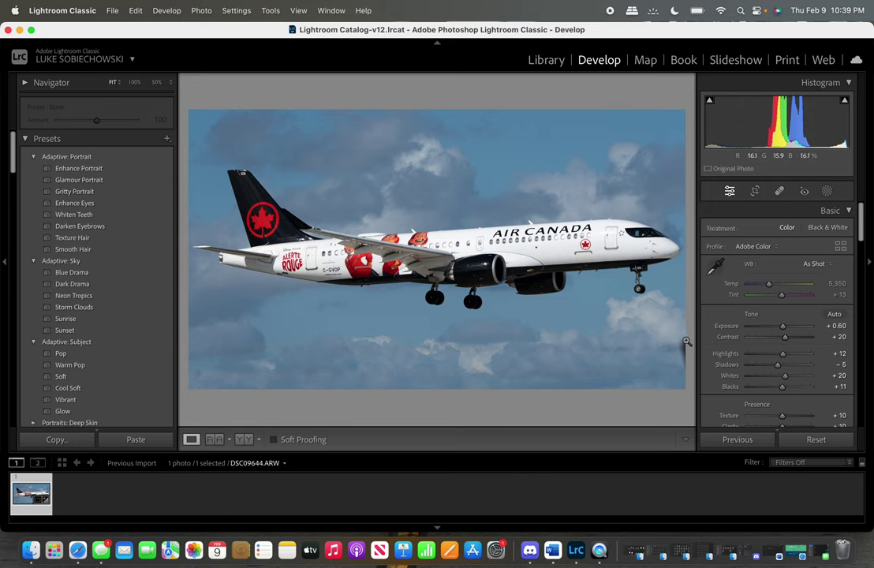
pyautogui.press('r')
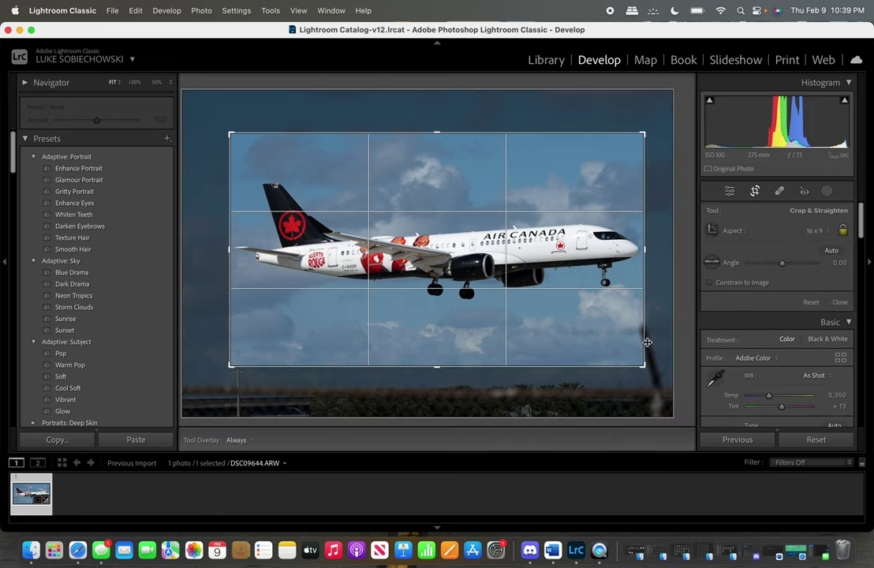
pyautogui.click(756, 192)
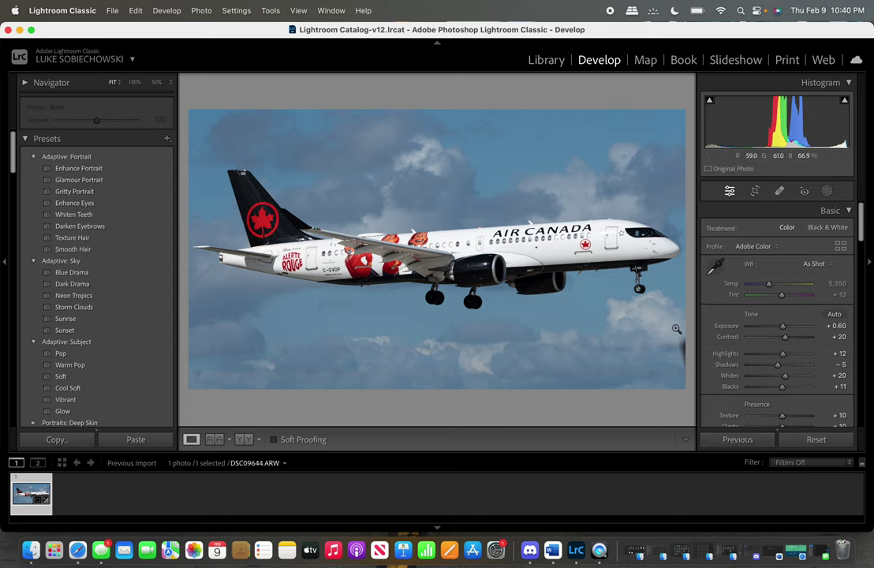
pyautogui.scroll(-2, 761, 371)
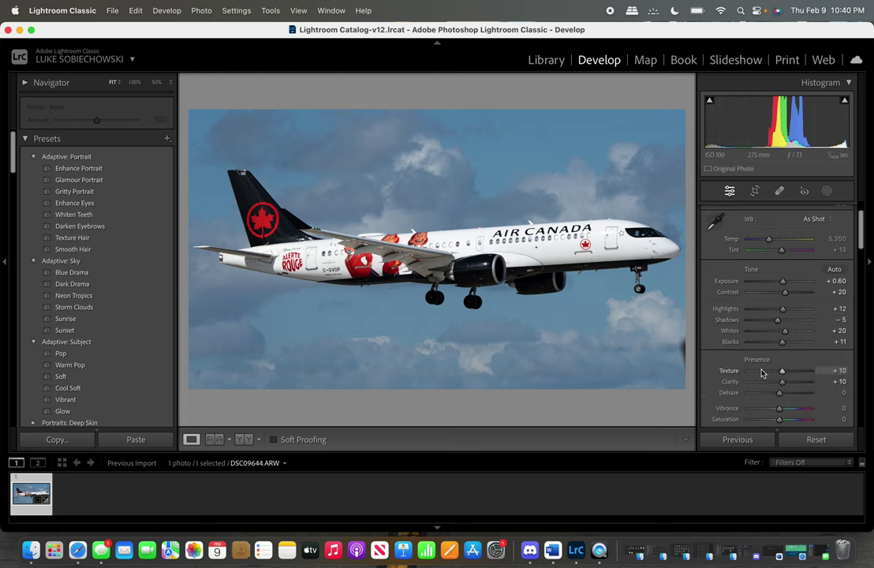
pyautogui.scroll(2, 761, 374)
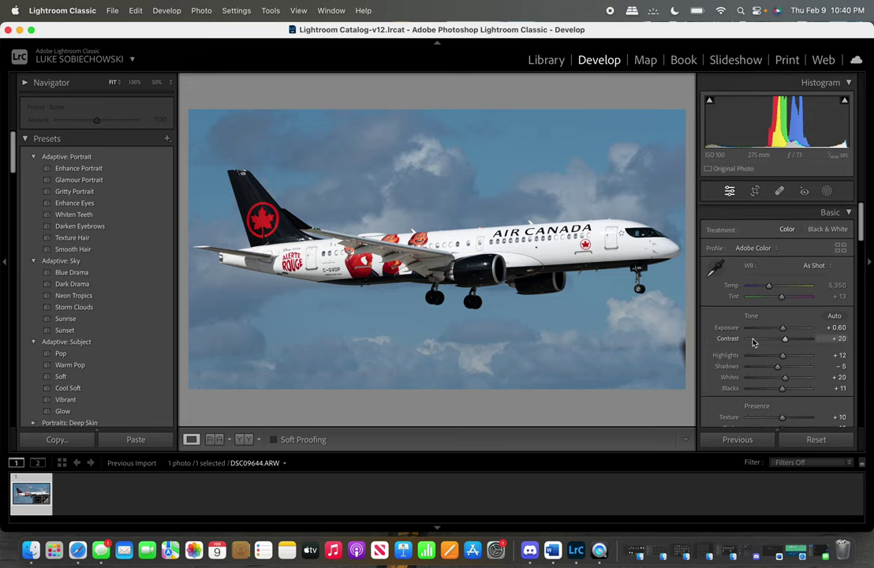
pyautogui.scroll(-5, 754, 341)
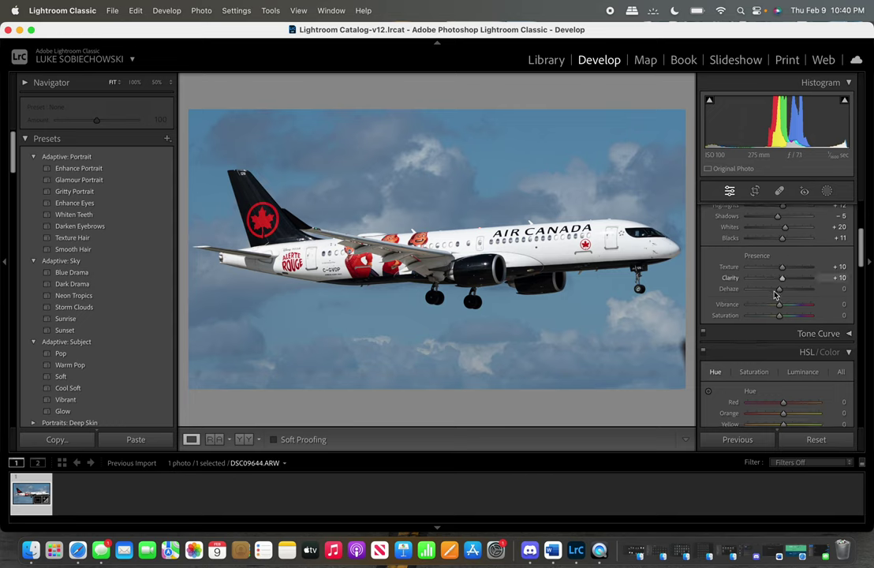
pyautogui.scroll(-4, 770, 312)
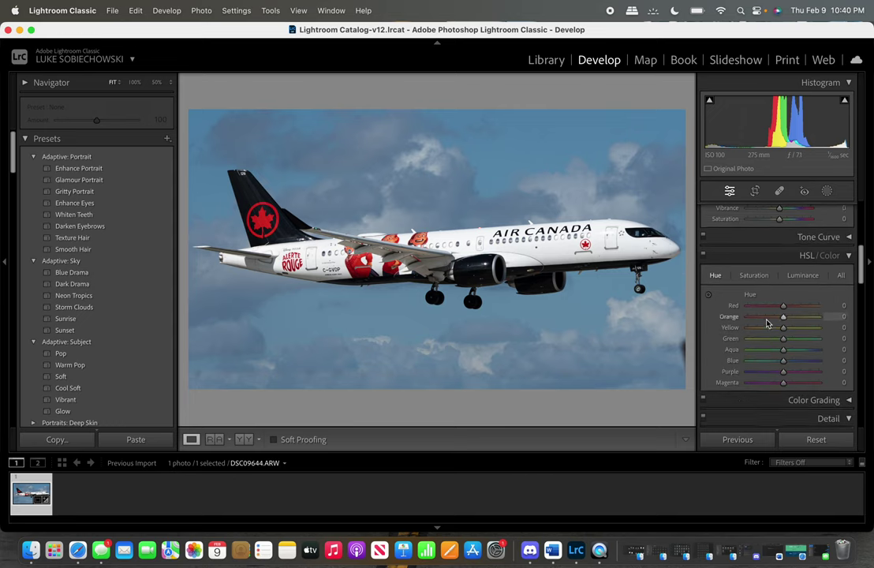
pyautogui.scroll(-10, 766, 323)
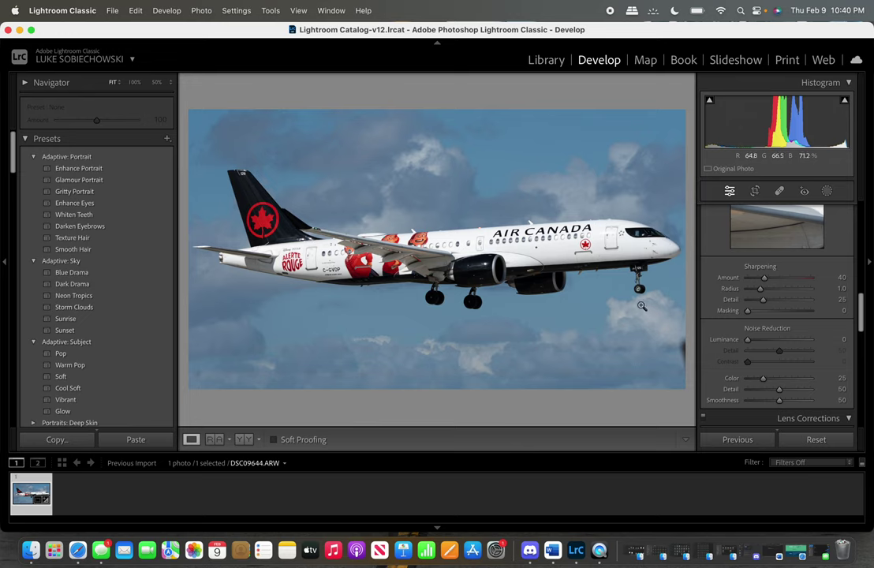
pyautogui.click(533, 259)
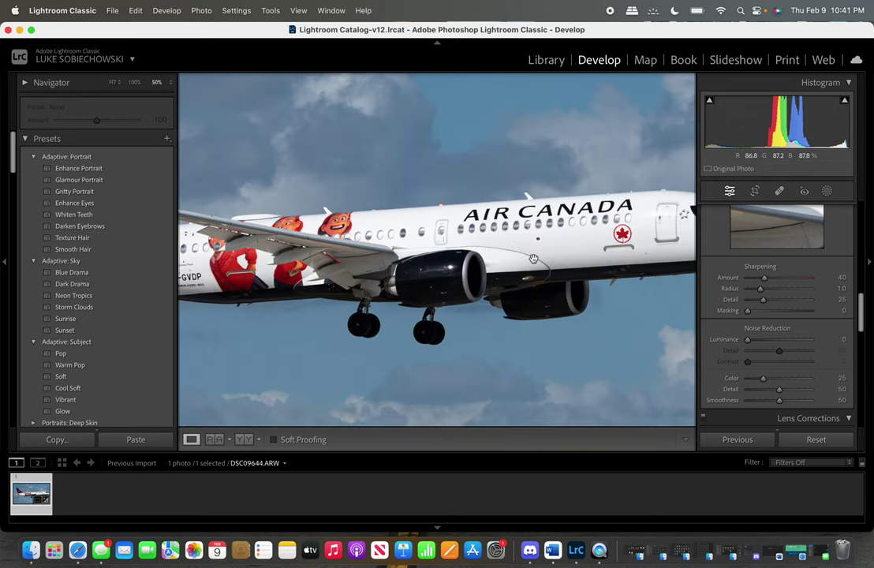
pyautogui.press('super+equal')
pyautogui.press('super+equal')
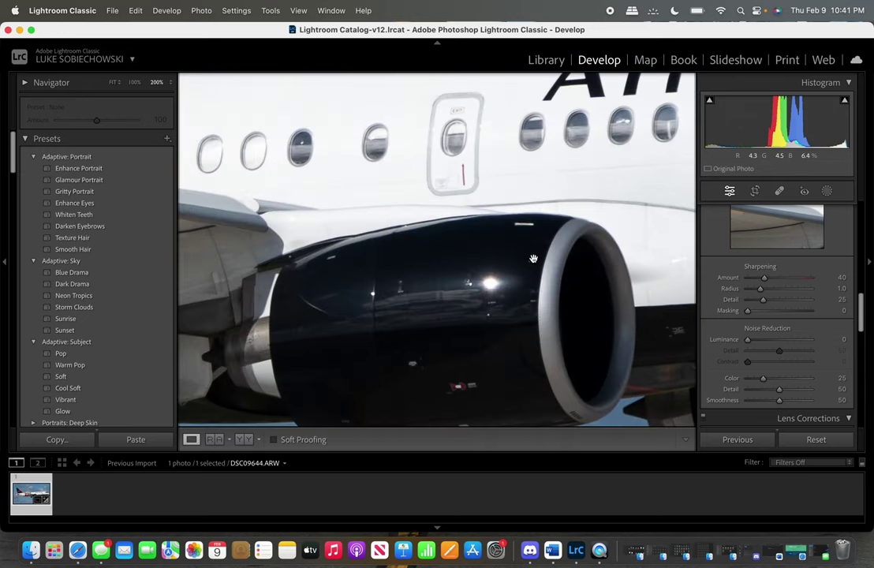
pyautogui.click(534, 258)
pyautogui.press('super+equal')
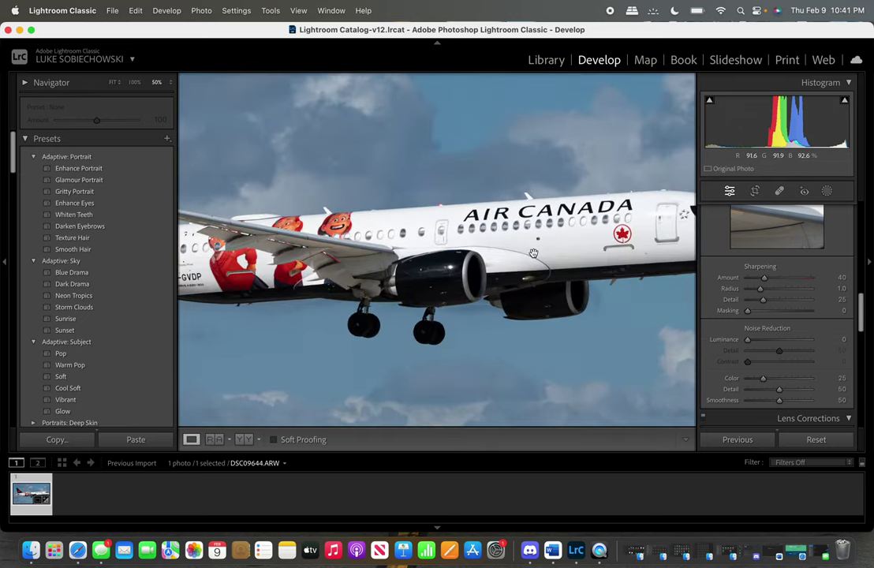
pyautogui.press('super+equal')
pyautogui.press('super+equal')
pyautogui.press('super+equal')
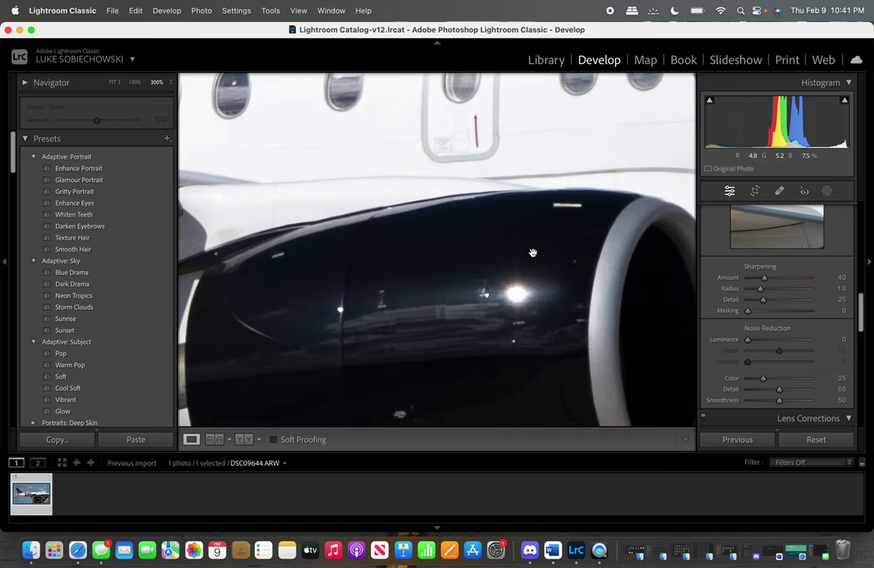
pyautogui.moveTo(571, 190); pyautogui.dragTo(471, 277)
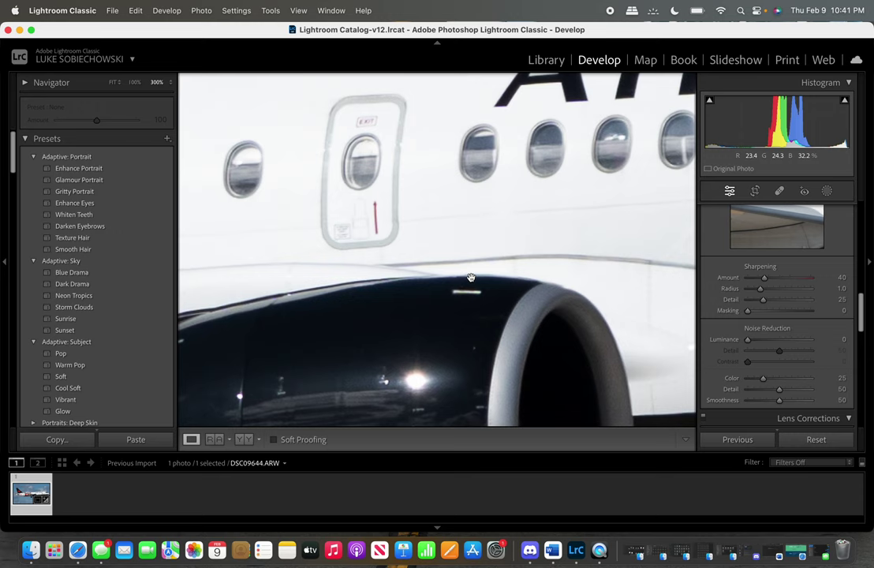
pyautogui.click(471, 278)
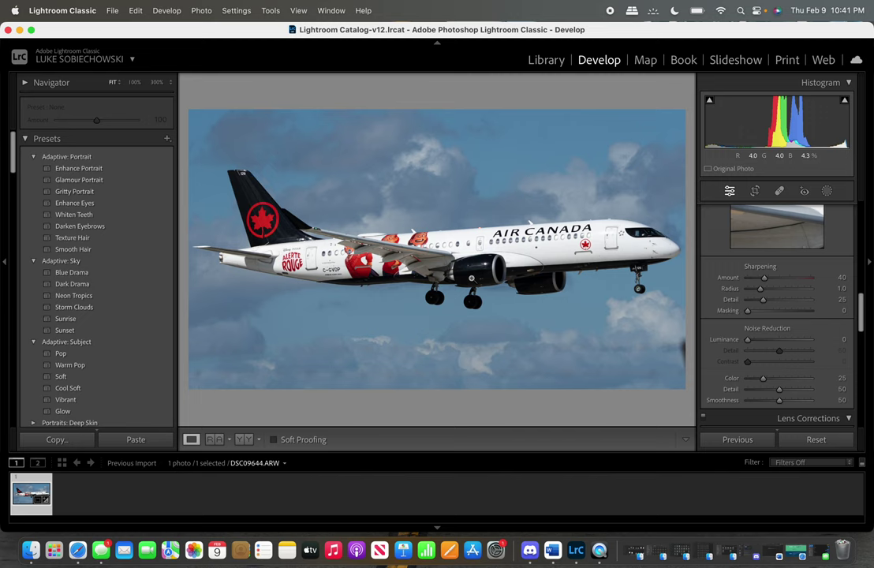
# Send the plane photo from Lightroom to Topaz DeNoise AI for editing.
pyautogui.rightClick(382, 254)
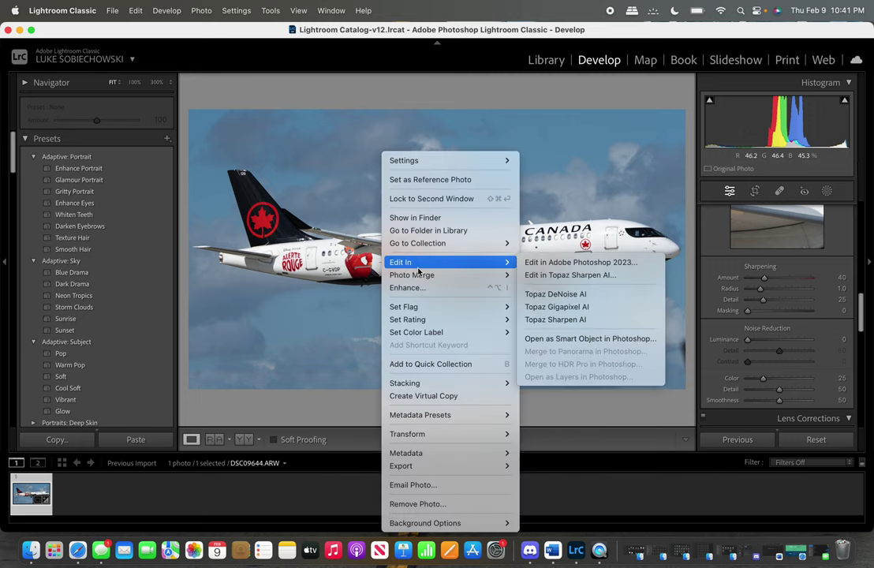
pyautogui.click(550, 297)
pyautogui.click(509, 370)
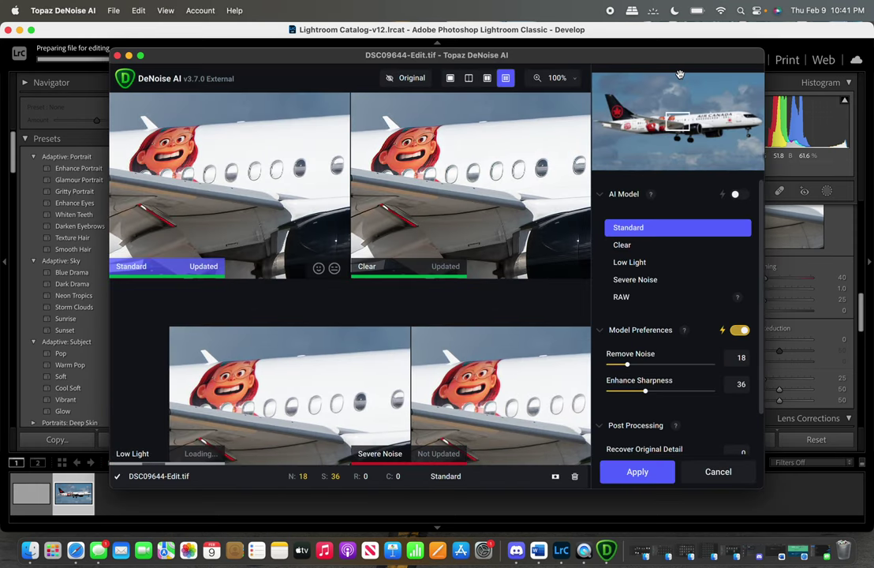
# Compare the four denoise model previews on the tail and front fuselage, trying Clear.
pyautogui.click(623, 120)
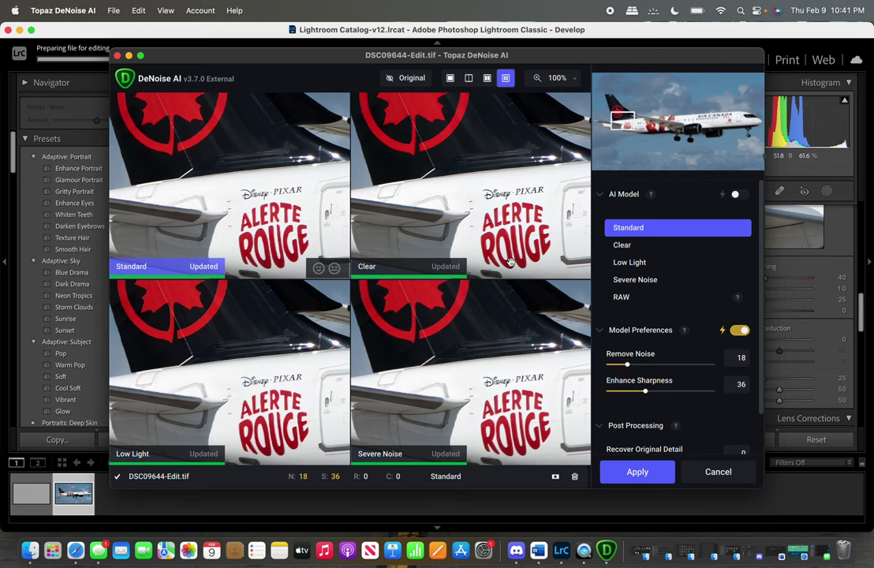
pyautogui.click(756, 118)
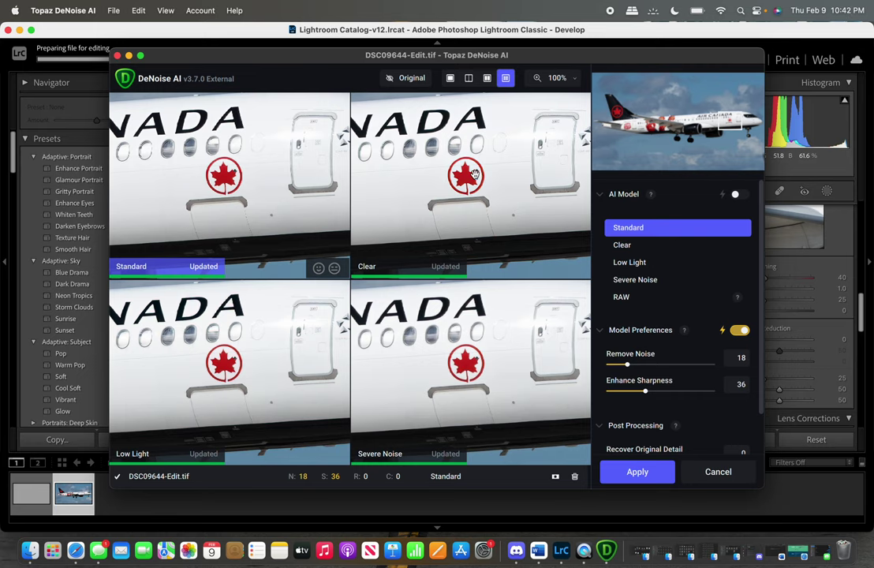
pyautogui.moveTo(485, 171); pyautogui.dragTo(436, 173)
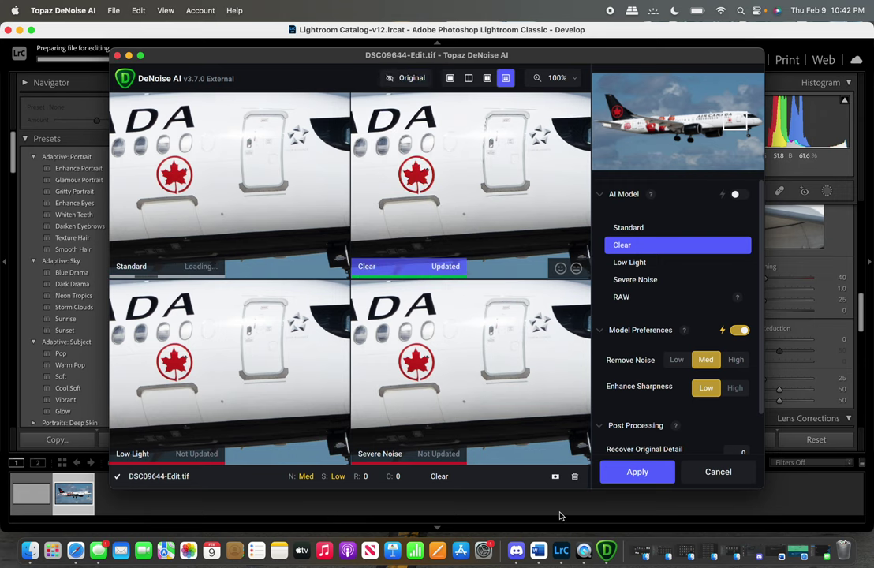
# Inspect the model previews around the nose gear and the ALERTE ROUGE livery.
pyautogui.moveTo(471, 315); pyautogui.dragTo(354, 291)
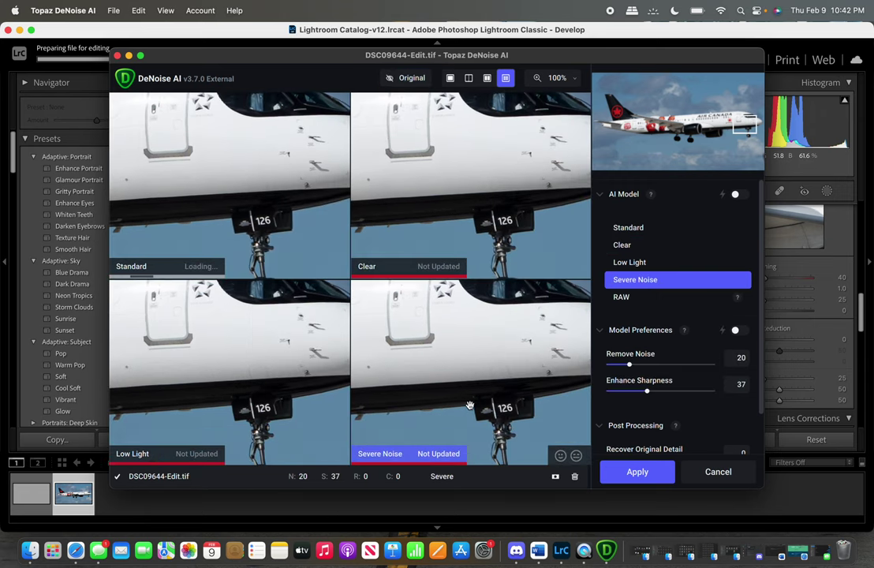
pyautogui.moveTo(491, 394); pyautogui.dragTo(439, 343)
pyautogui.scroll(3, 439, 342)
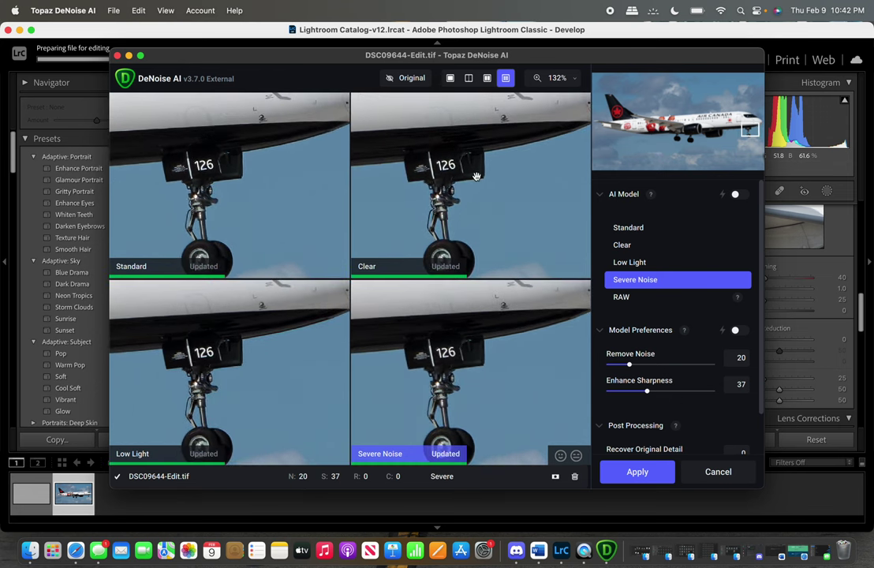
pyautogui.click(631, 131)
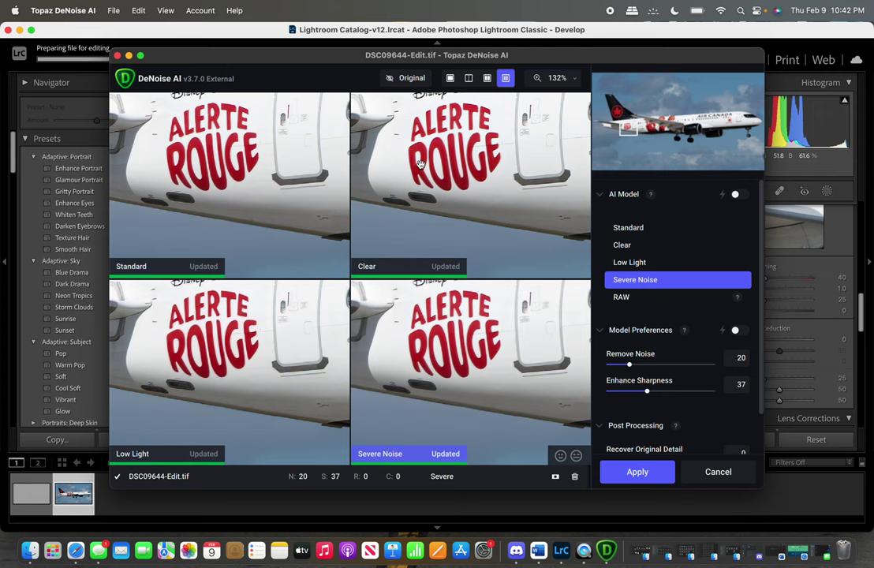
# Choose the Clear model, compare it against the original at the C-GVDP registration, and apply it.
pyautogui.moveTo(364, 143); pyautogui.dragTo(338, 192)
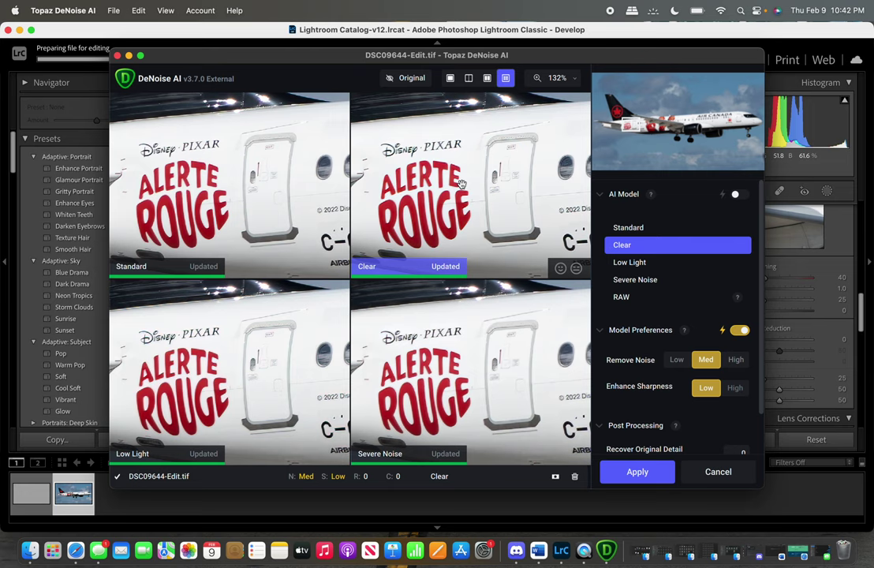
pyautogui.click(462, 184)
pyautogui.click(461, 184)
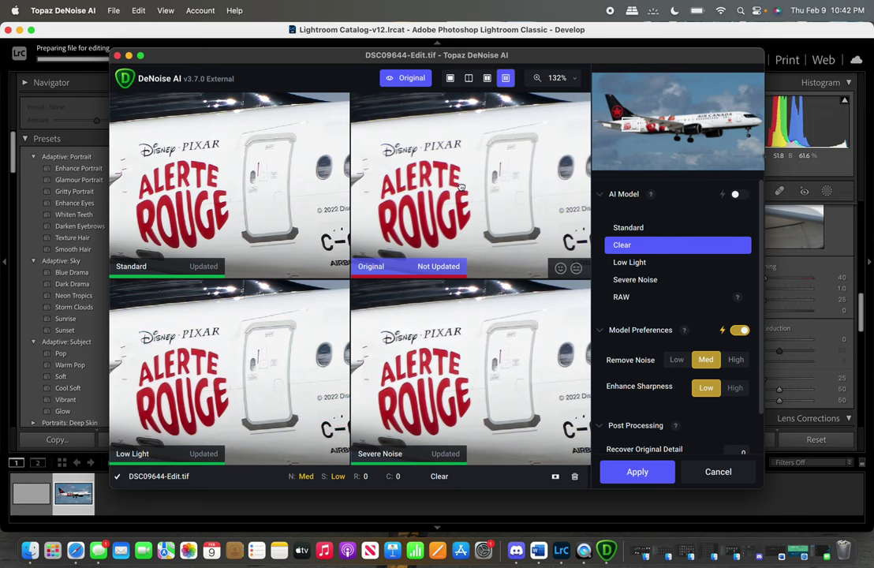
pyautogui.click(461, 185)
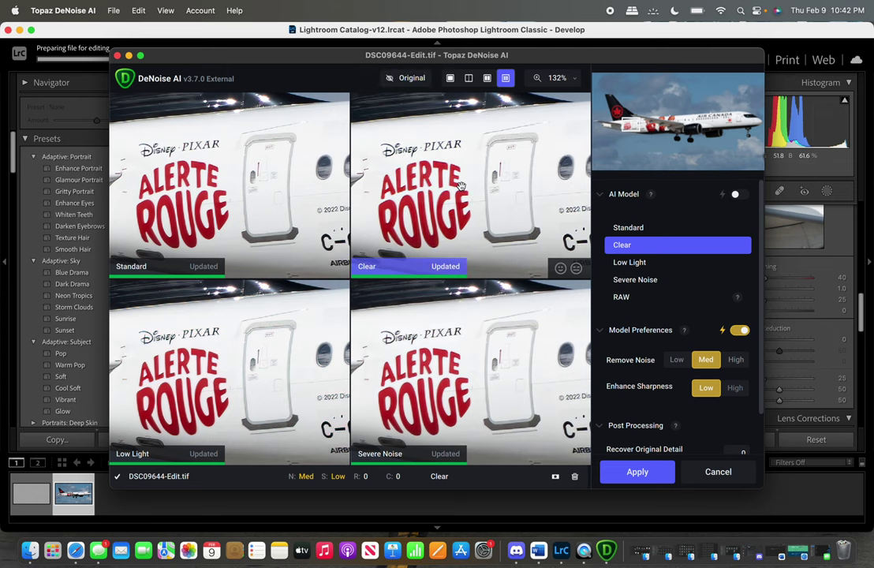
pyautogui.moveTo(461, 184); pyautogui.dragTo(496, 190)
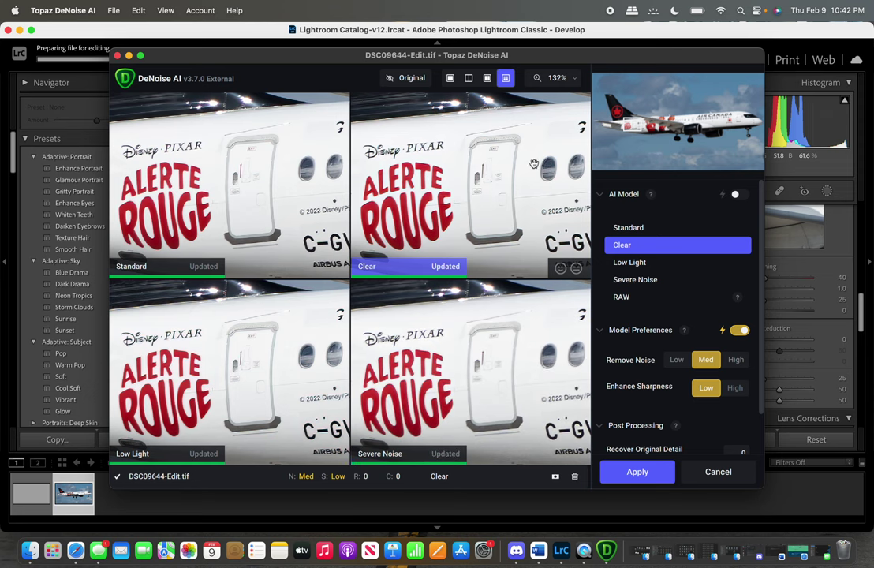
pyautogui.moveTo(534, 164); pyautogui.dragTo(436, 203)
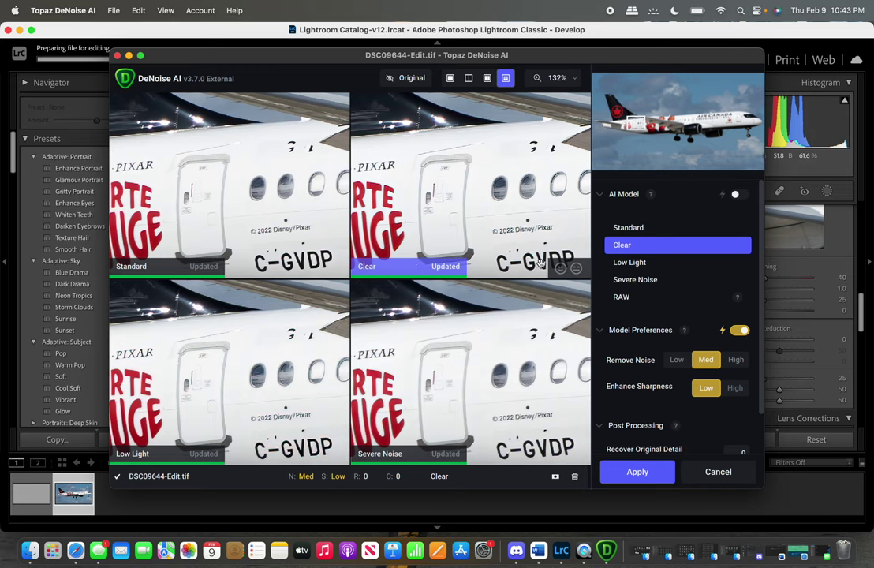
pyautogui.click(636, 472)
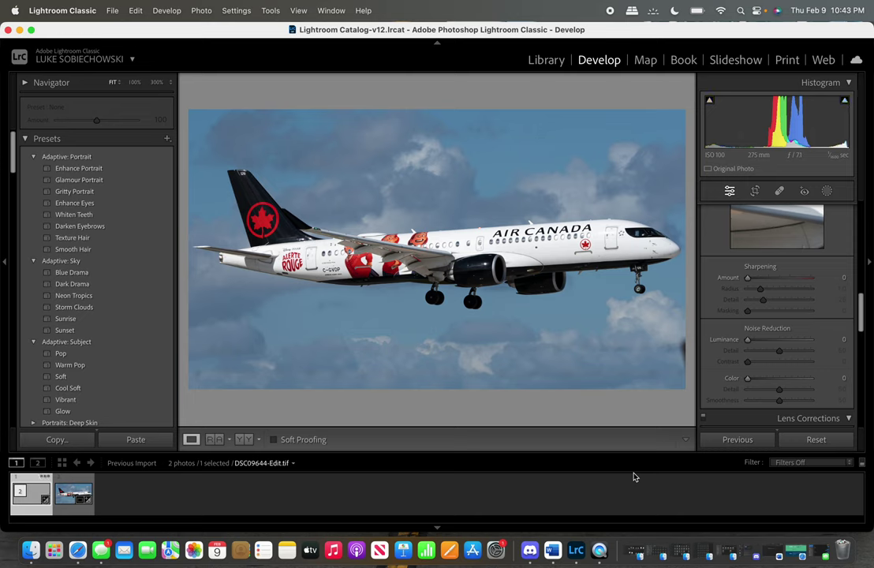
# Flip between the raw original and the denoised TIFF, ending on DSC09644-Edit.tif.
pyautogui.click(71, 509)
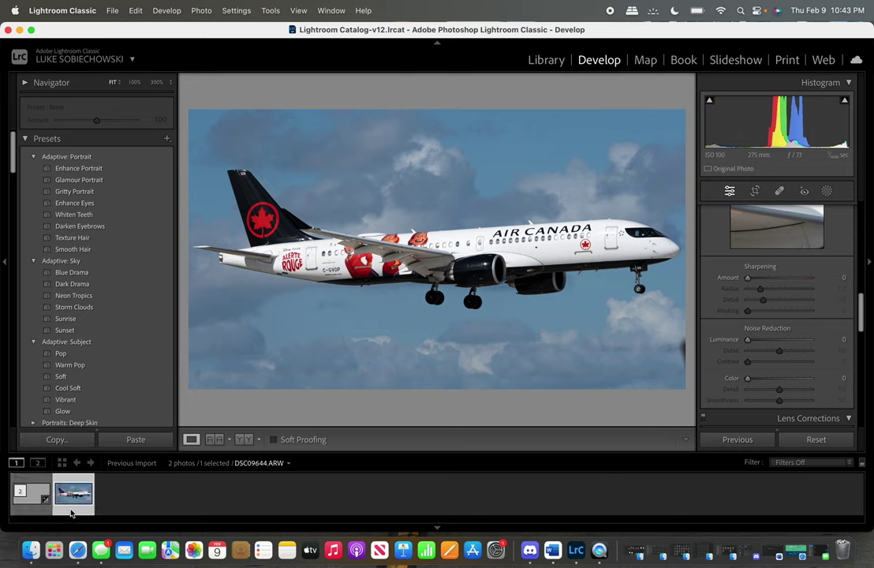
pyautogui.click(40, 512)
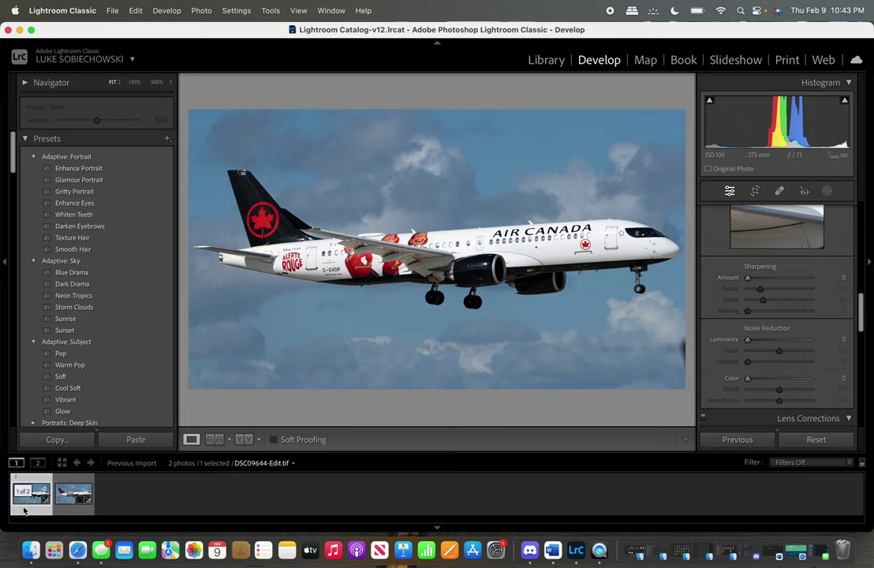
pyautogui.click(80, 491)
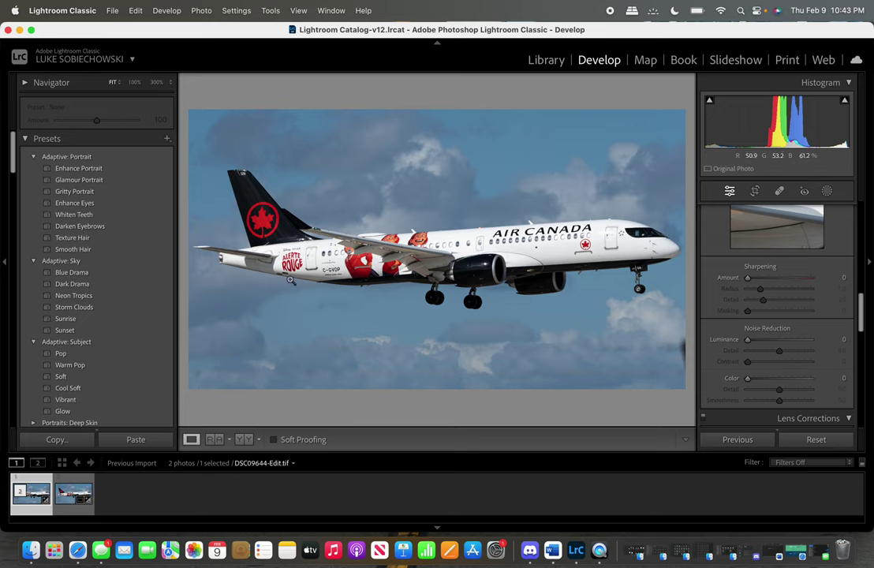
pyautogui.press('Left')
pyautogui.click(36, 505)
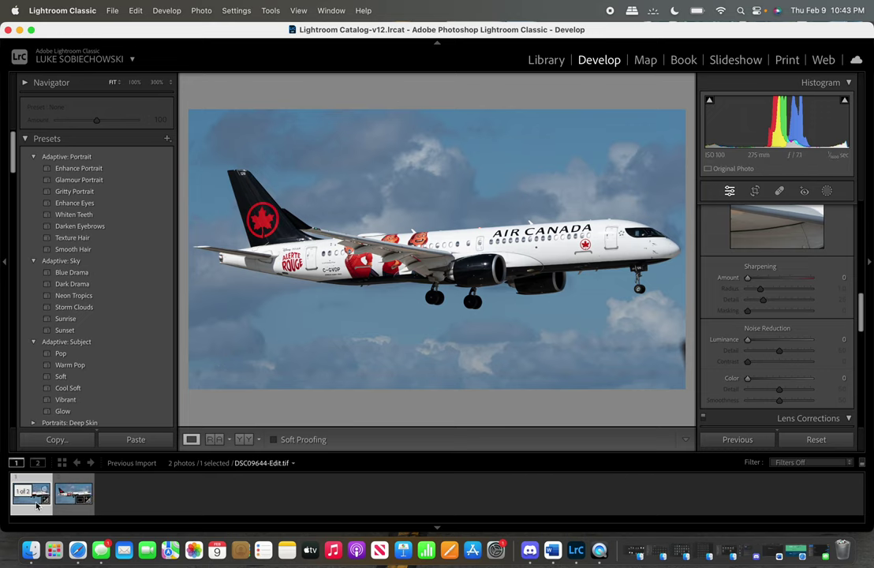
# Open DSC09644-Edit.tif in Topaz Sharpen AI via Edit In, editing a copy with Lightroom adjustments.
pyautogui.rightClick(338, 152)
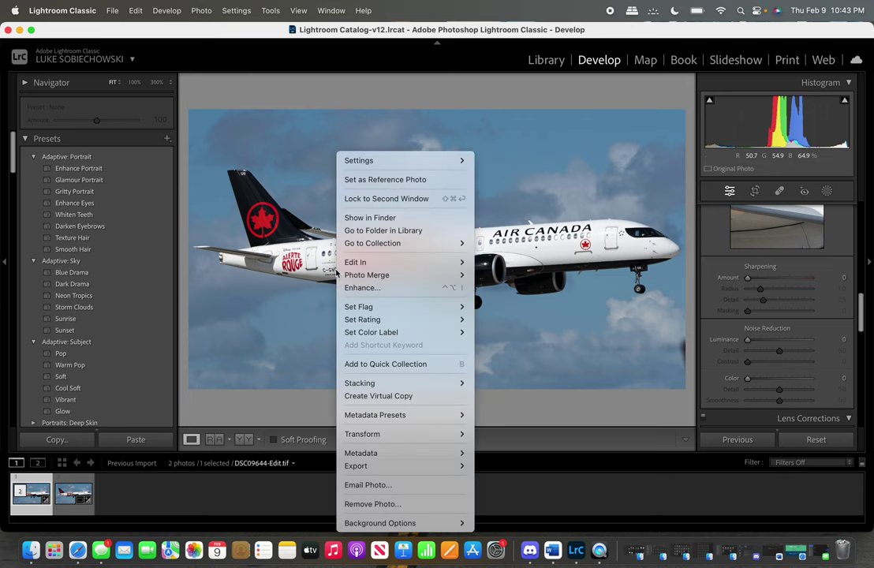
pyautogui.moveTo(357, 260)
pyautogui.click(514, 319)
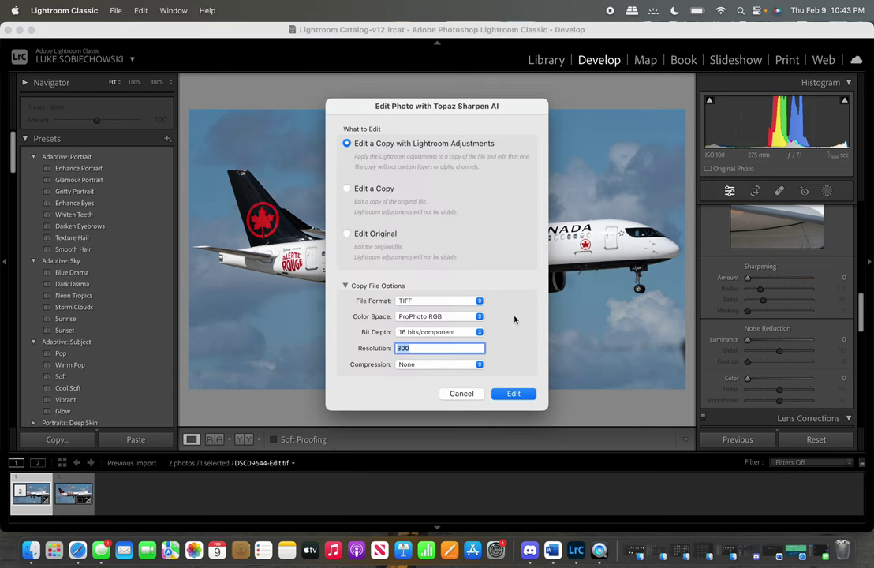
pyautogui.click(514, 394)
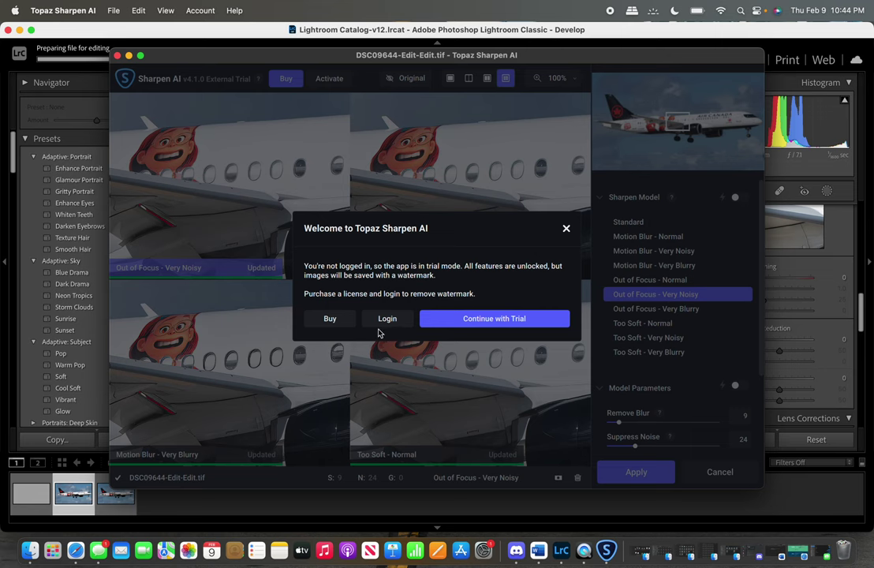
# Log in to Topaz Sharpen AI with the account e-mail and password.
pyautogui.click(386, 323)
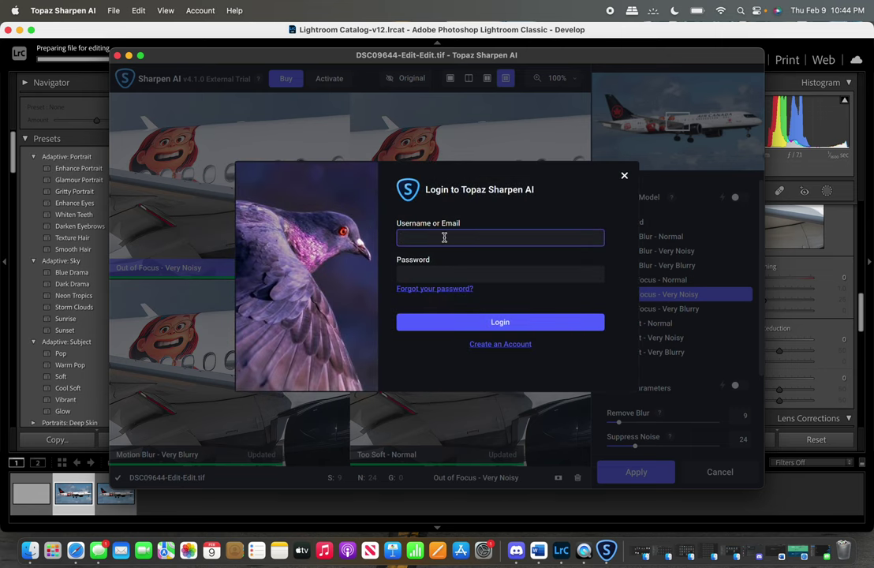
pyautogui.click(412, 274)
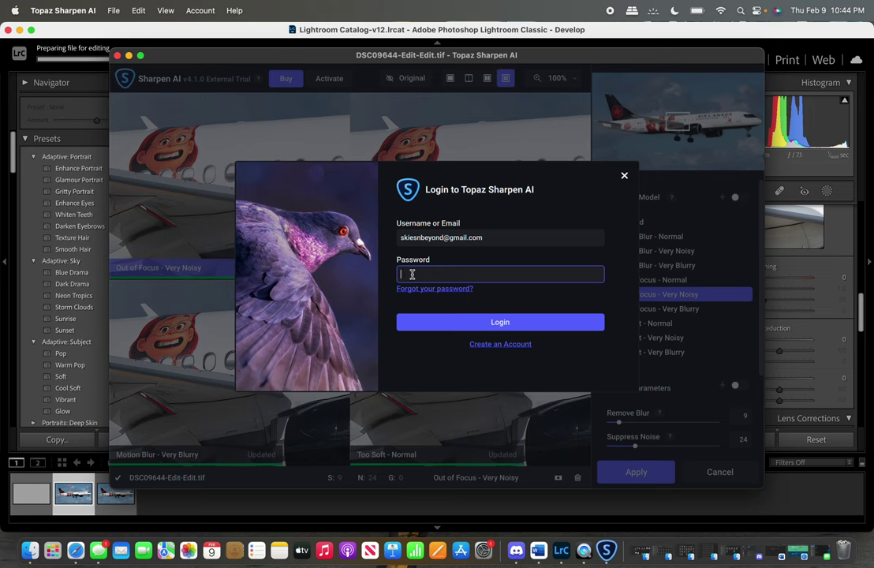
pyautogui.write('•••')
pyautogui.click(443, 323)
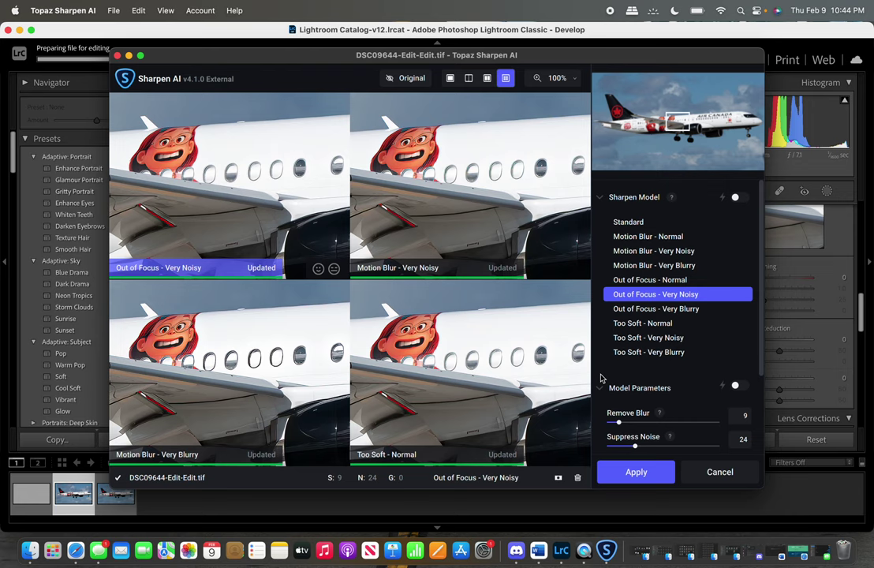
# Select Motion Blur - Very Noisy and compare it with the original along the livery and registration.
pyautogui.click(406, 246)
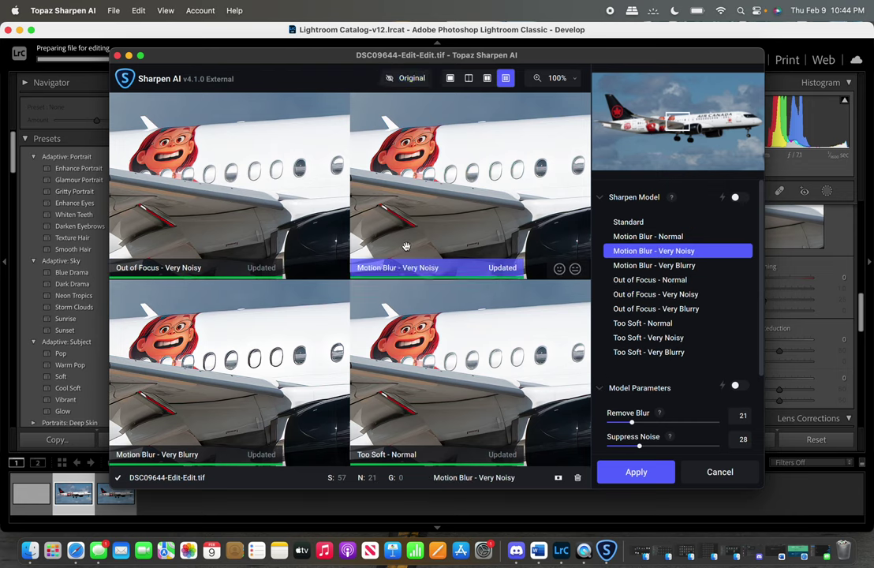
pyautogui.click(631, 131)
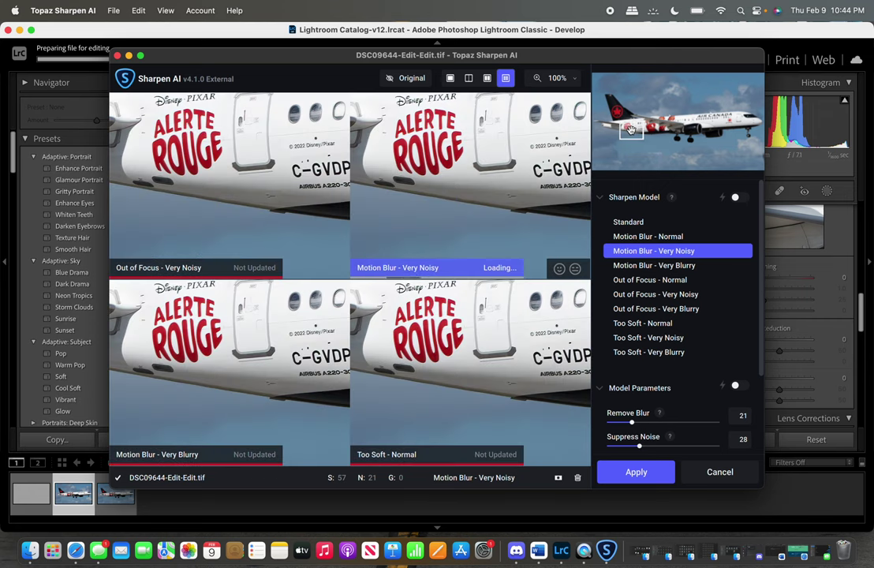
pyautogui.moveTo(497, 210); pyautogui.dragTo(469, 238)
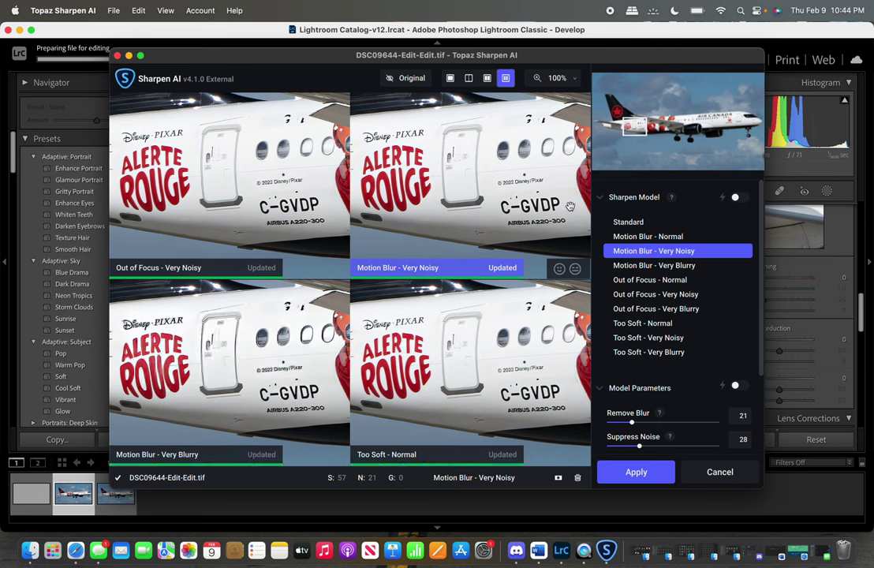
pyautogui.click(533, 215)
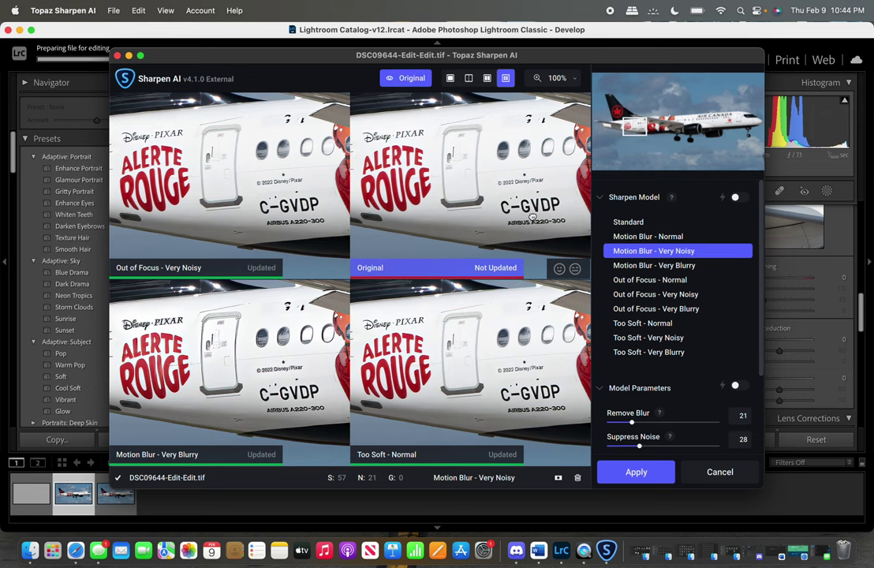
pyautogui.moveTo(532, 216); pyautogui.dragTo(453, 170)
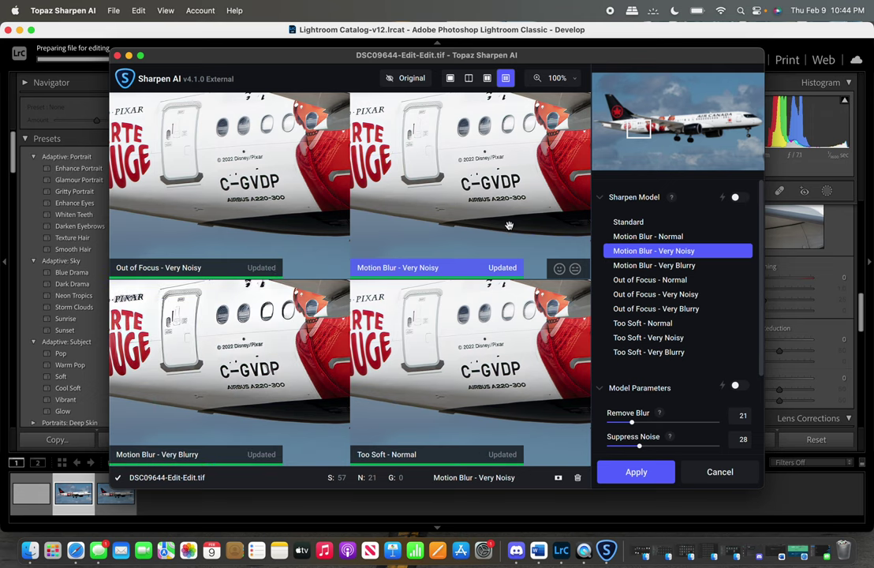
pyautogui.moveTo(571, 222); pyautogui.dragTo(570, 224)
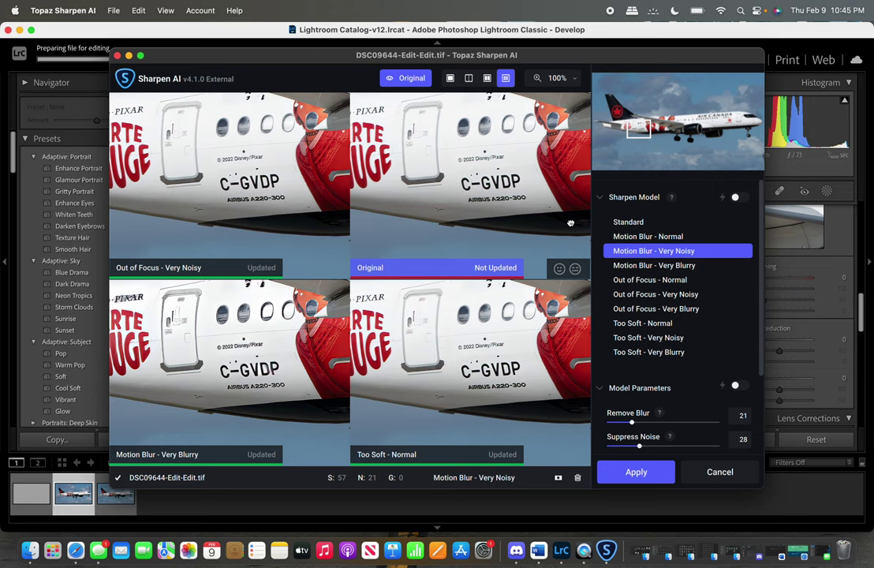
pyautogui.moveTo(571, 224); pyautogui.dragTo(571, 222)
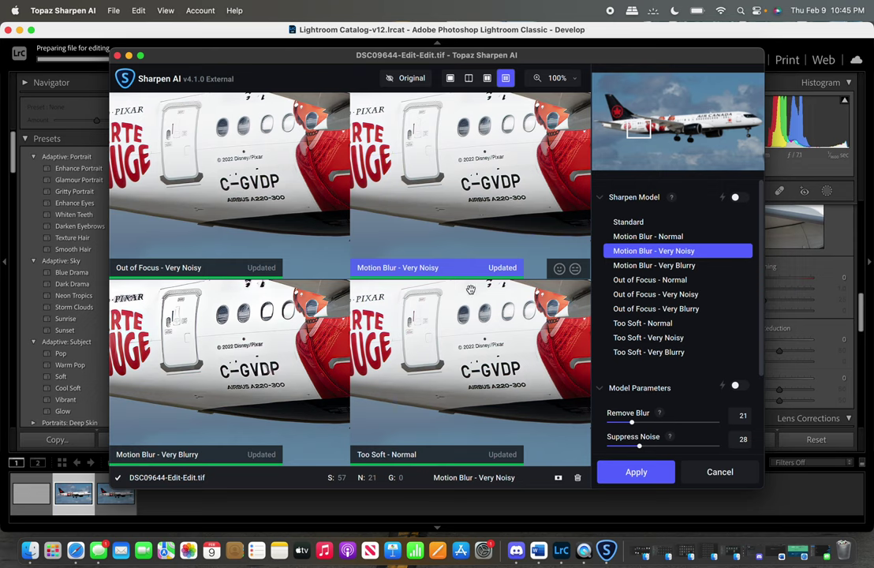
# Try Too Soft - Normal, then return to Motion Blur - Very Noisy and check the engine and nose gear.
pyautogui.click(555, 392)
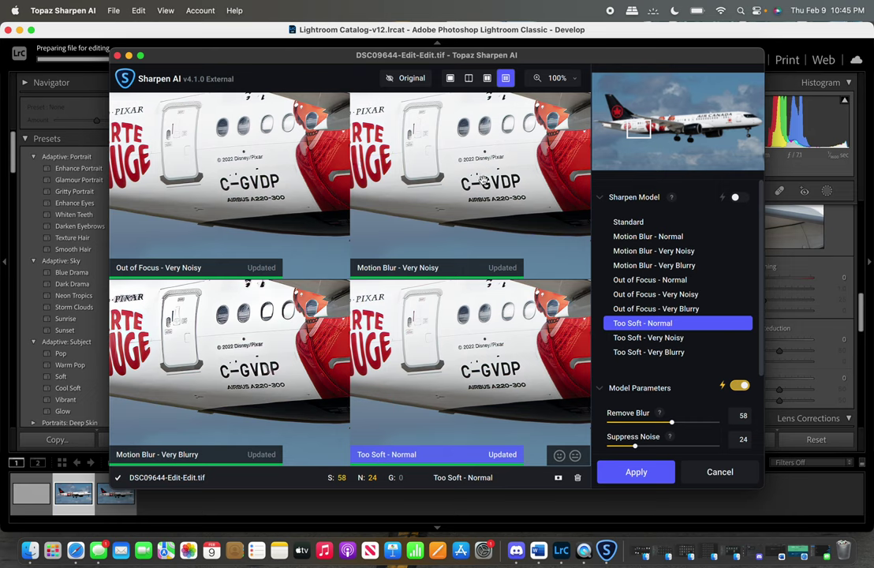
pyautogui.click(508, 211)
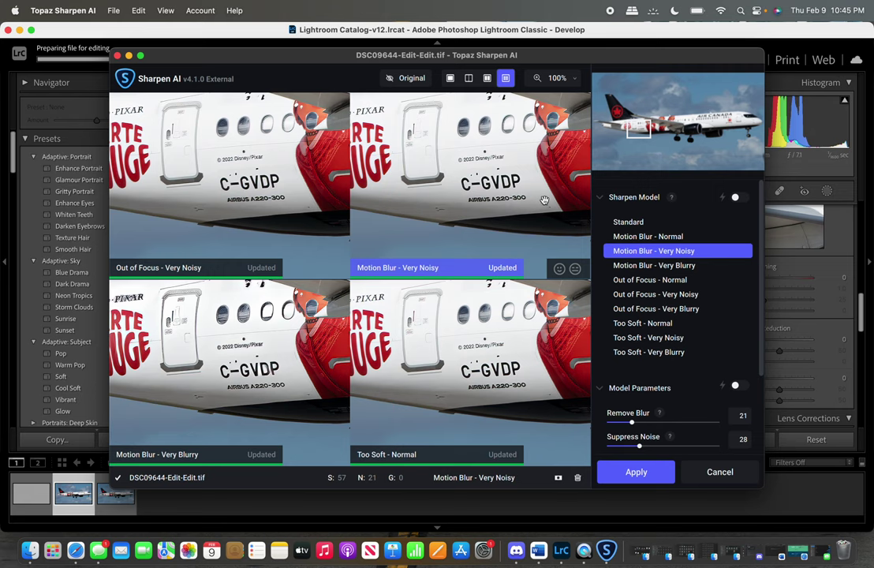
pyautogui.click(680, 128)
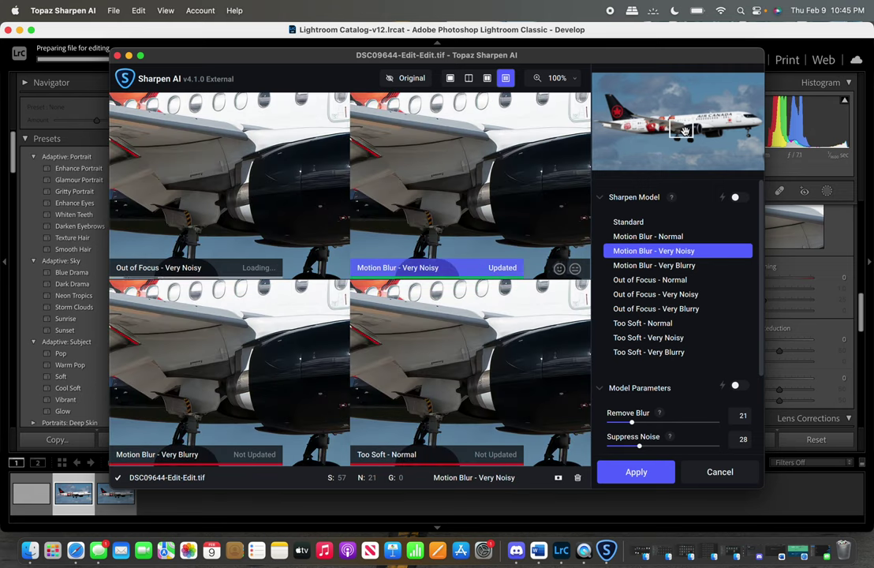
pyautogui.click(696, 132)
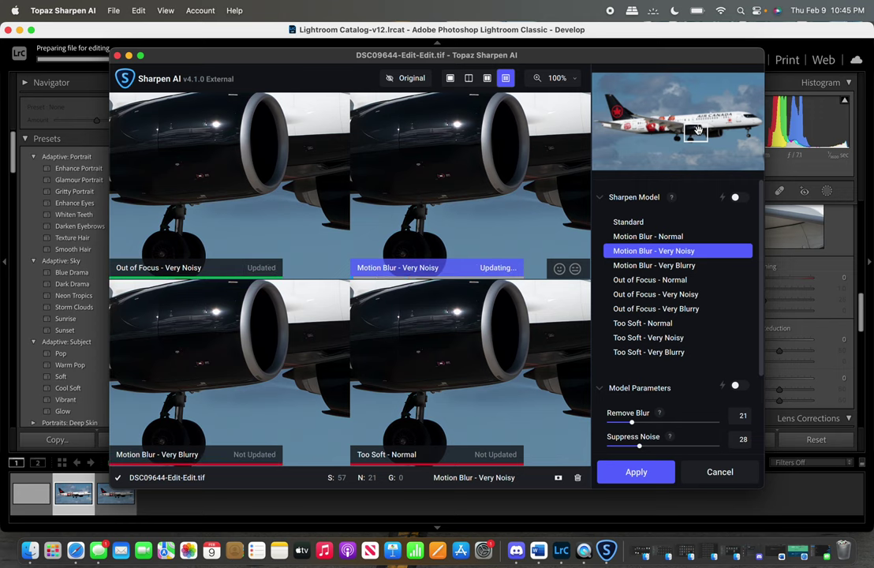
pyautogui.click(754, 124)
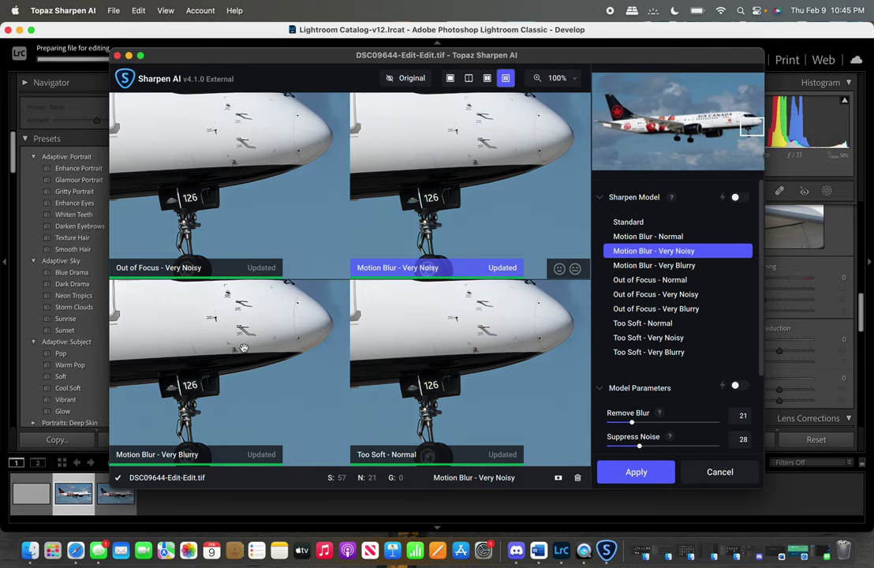
# Check Motion Blur - Very Blurry and Out of Focus - Very Noisy, then apply Motion Blur - Very Noisy (Remove Blur 21, Suppress Noise 28).
pyautogui.click(189, 403)
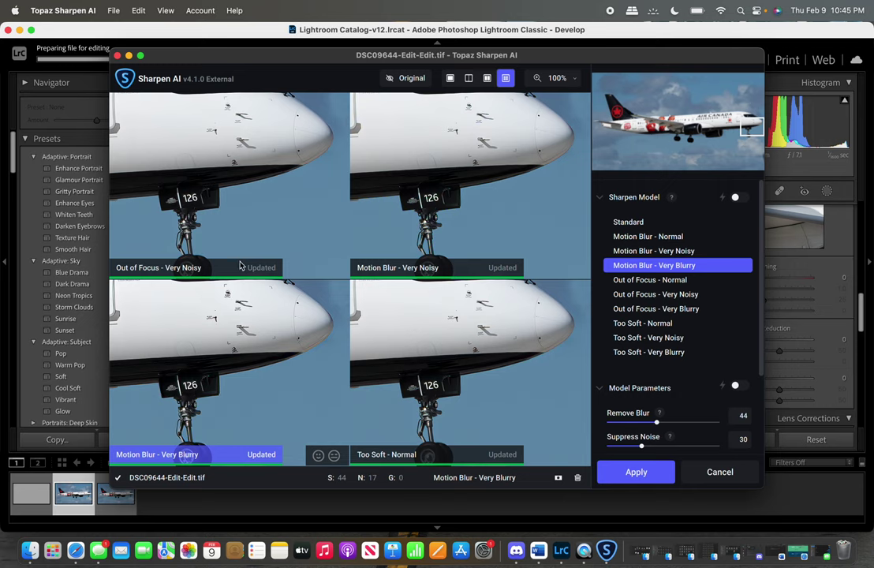
pyautogui.click(282, 208)
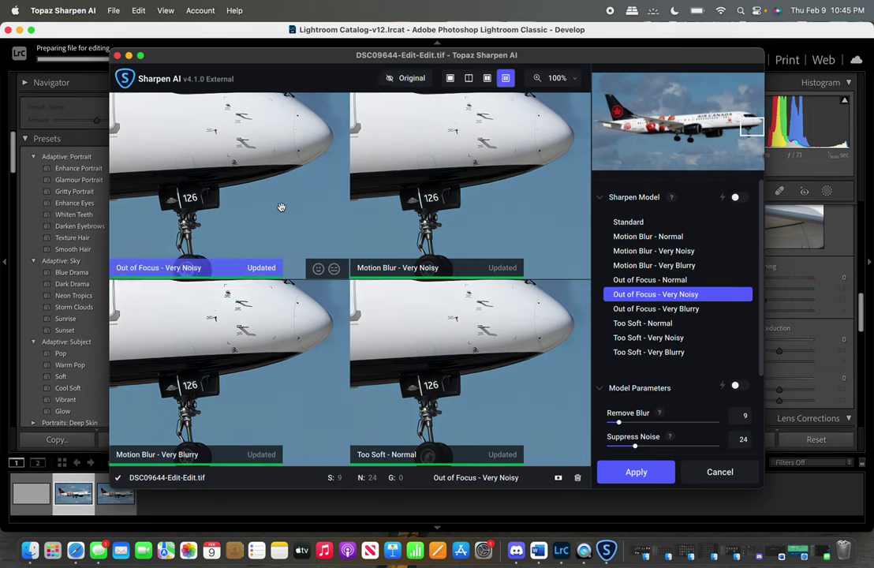
pyautogui.click(514, 237)
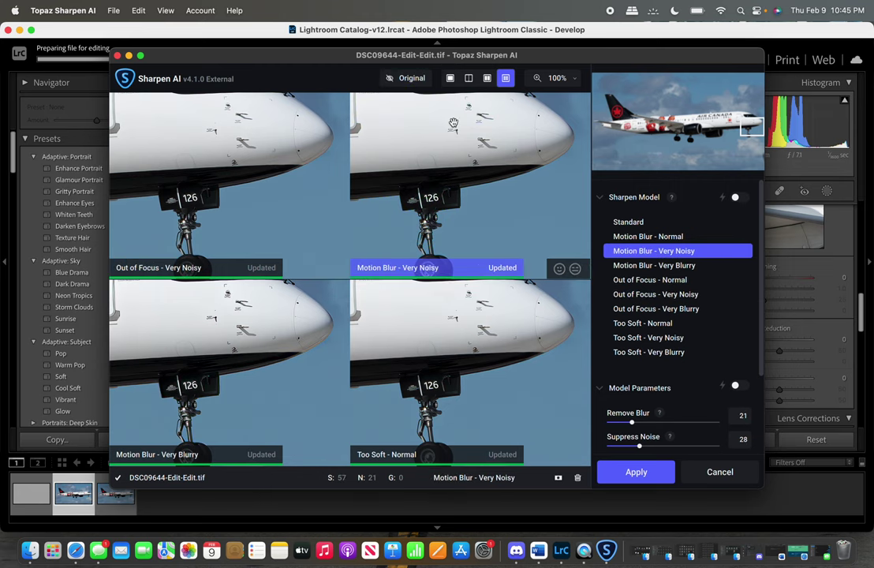
pyautogui.moveTo(456, 178); pyautogui.dragTo(454, 234)
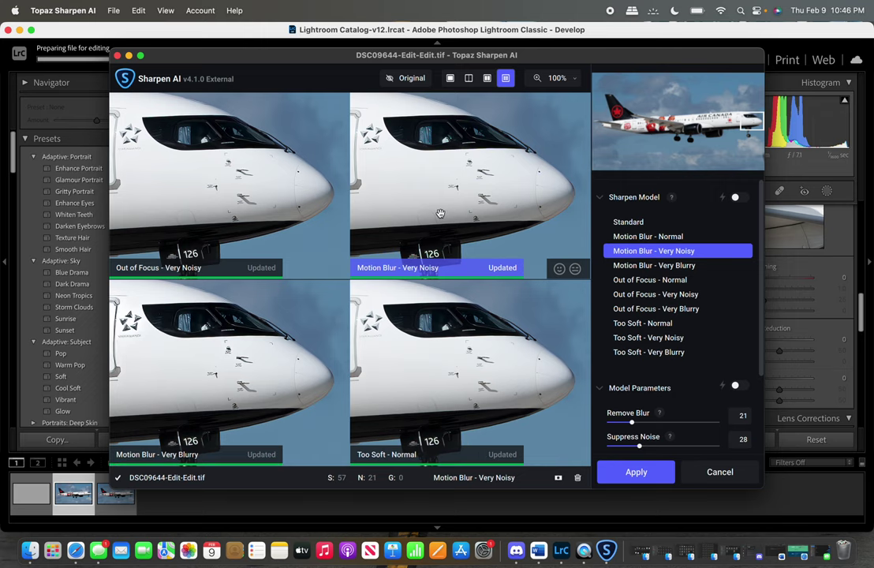
pyautogui.click(631, 472)
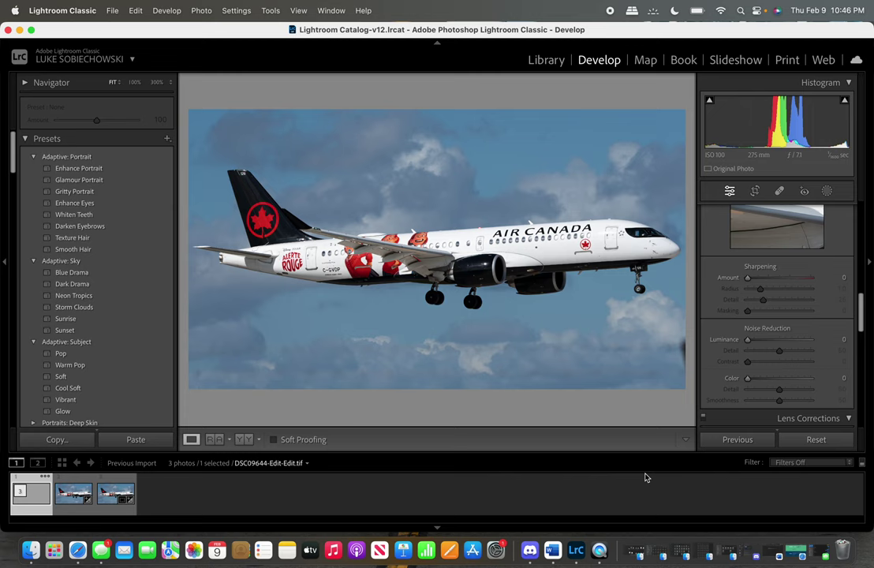
# Cycle through the raw, denoised and sharpened copies and zoom into the ALERTE ROUGE livery.
pyautogui.click(113, 510)
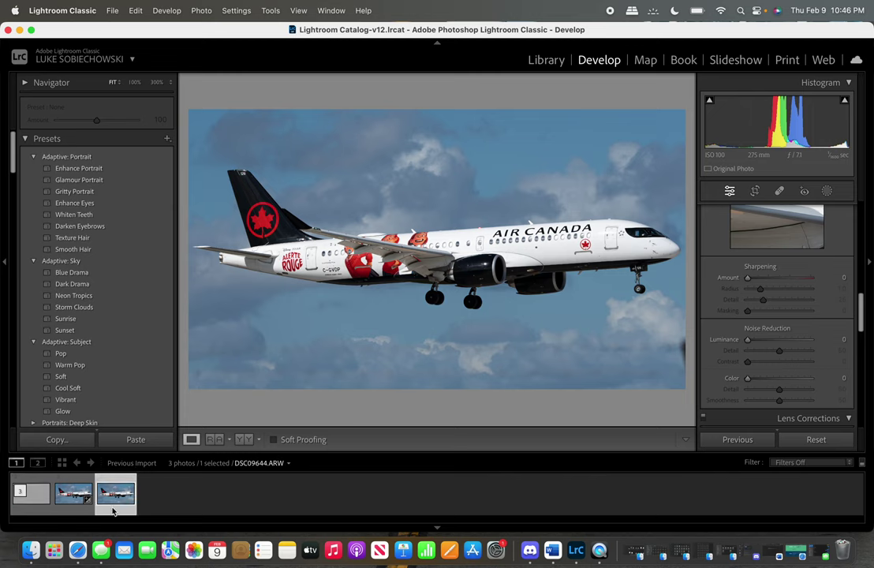
pyautogui.click(79, 509)
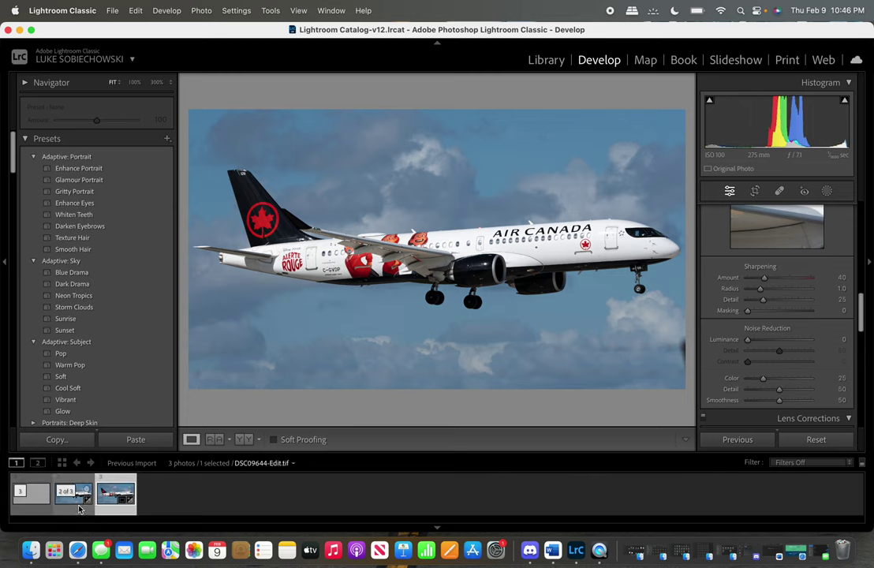
pyautogui.click(37, 505)
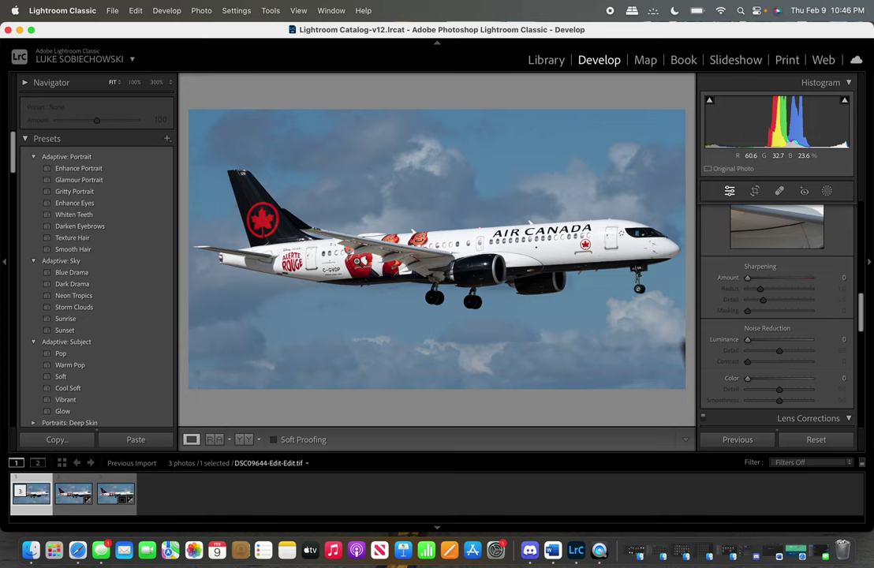
pyautogui.click(272, 255)
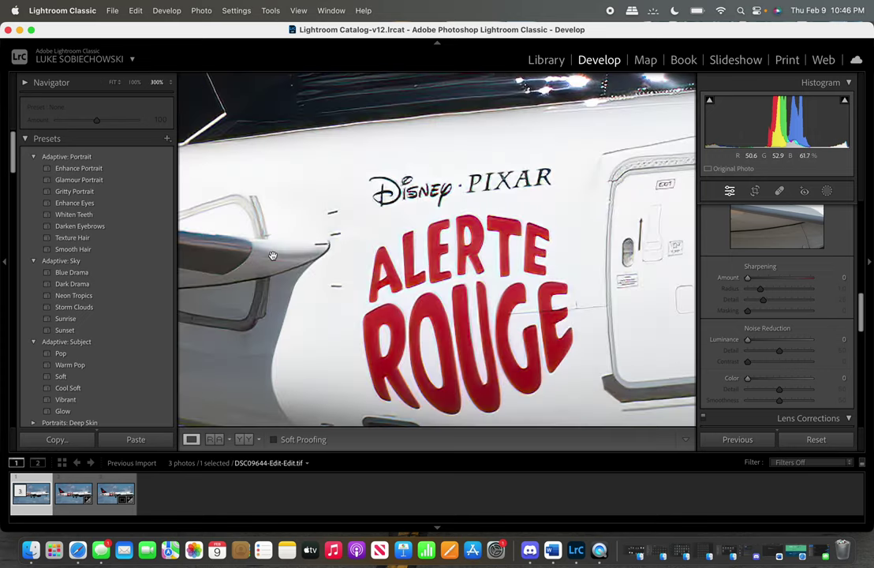
pyautogui.press('super+minus')
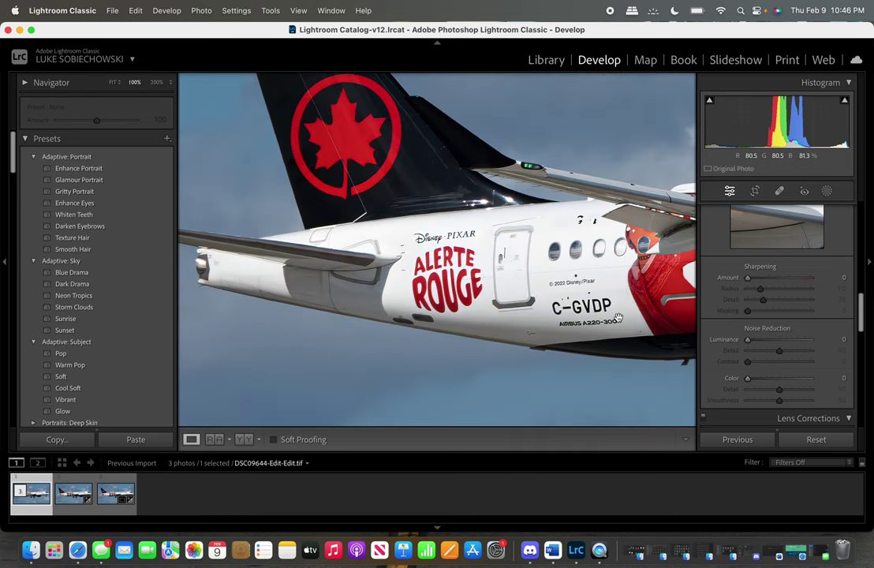
pyautogui.click(117, 513)
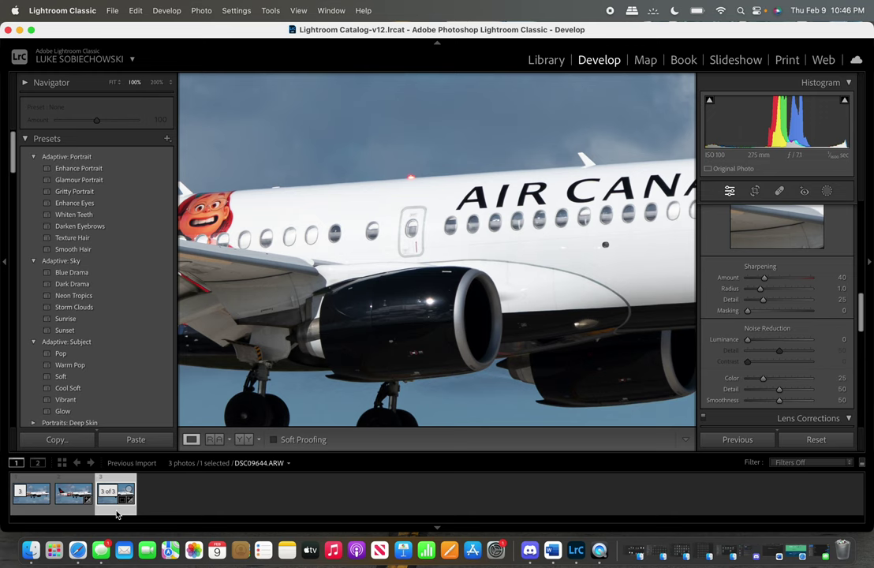
# Pan the sharpened copy at 100% from tail to nose, then return to Fit view.
pyautogui.moveTo(307, 356); pyautogui.dragTo(445, 303)
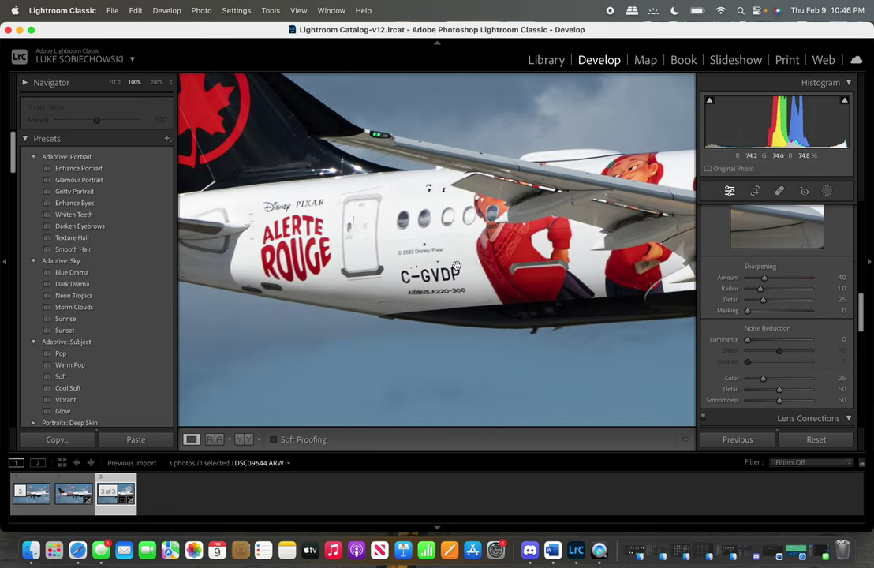
pyautogui.click(29, 509)
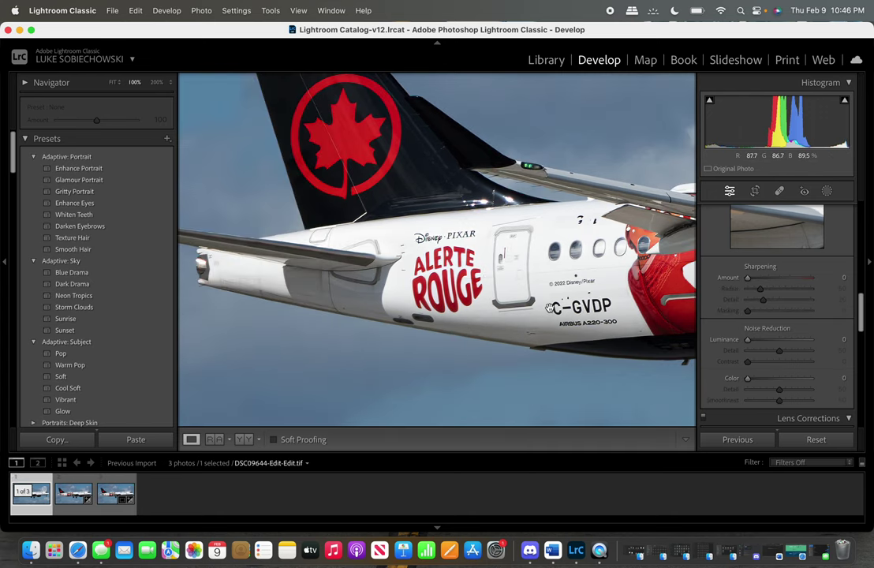
pyautogui.moveTo(604, 282); pyautogui.dragTo(237, 215)
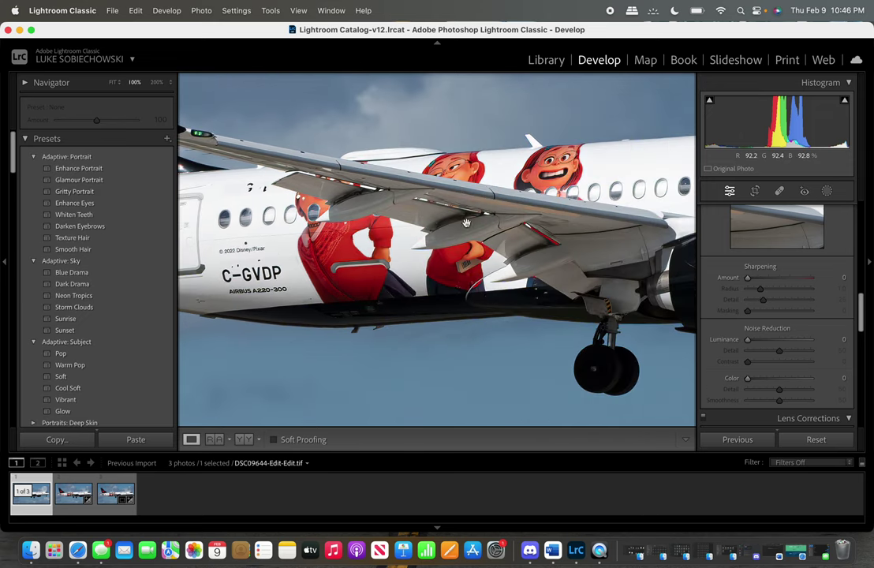
pyautogui.moveTo(501, 184); pyautogui.dragTo(247, 228)
pyautogui.moveTo(446, 289); pyautogui.dragTo(244, 276)
pyautogui.moveTo(692, 235); pyautogui.dragTo(454, 224)
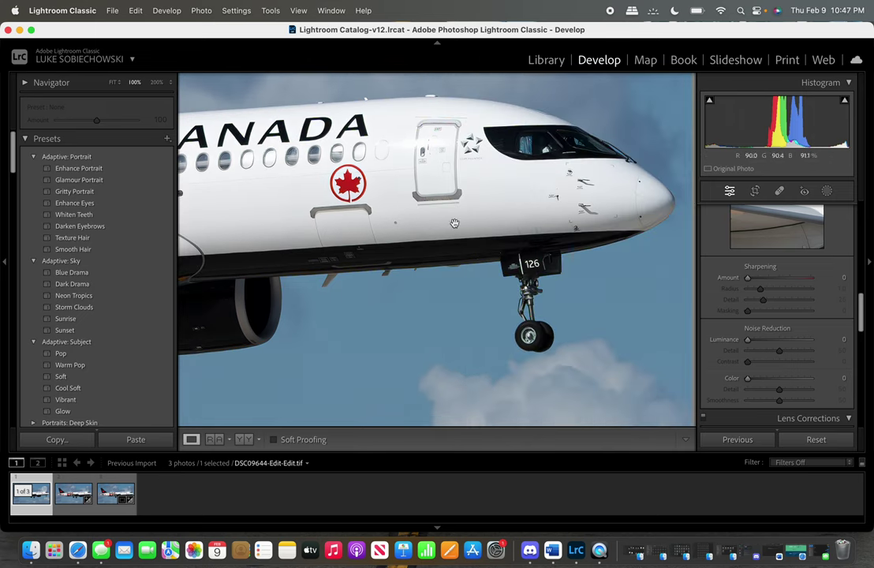
pyautogui.click(505, 261)
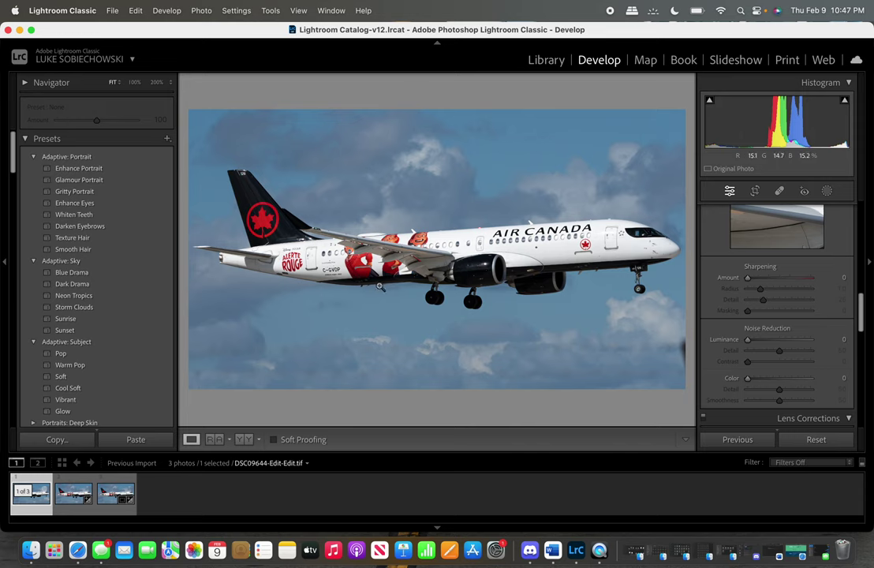
# Open DSC09644-Edit-Edit.tif in Topaz Gigapixel AI as a copy with Lightroom adjustments.
pyautogui.rightClick(405, 215)
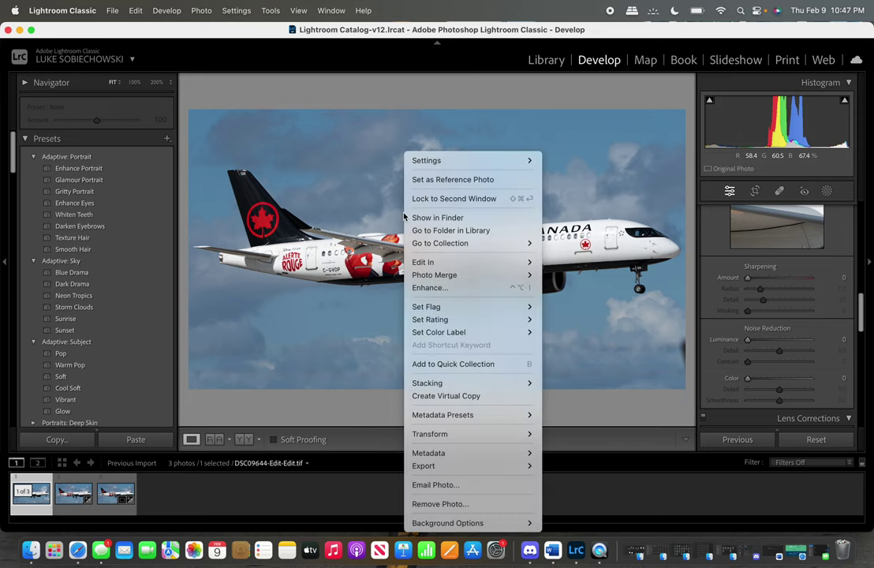
pyautogui.moveTo(456, 263)
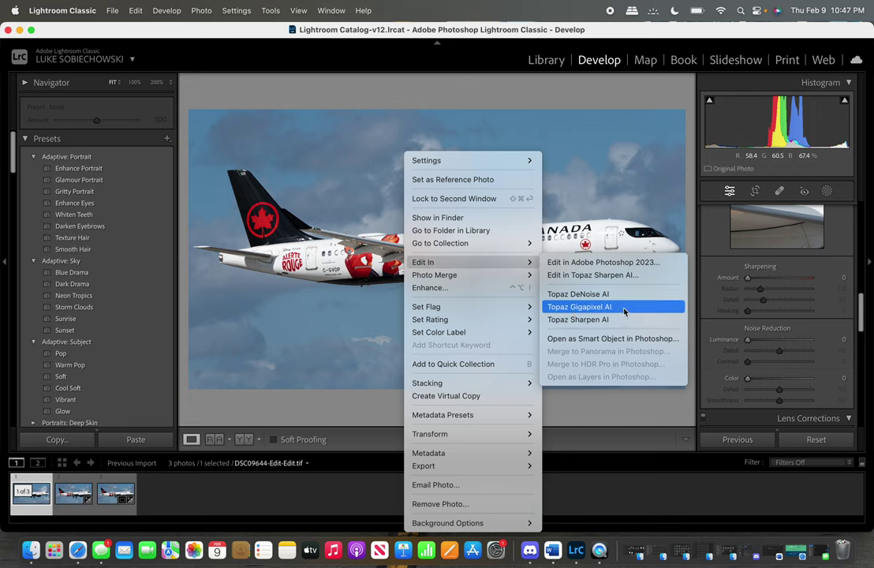
pyautogui.click(620, 308)
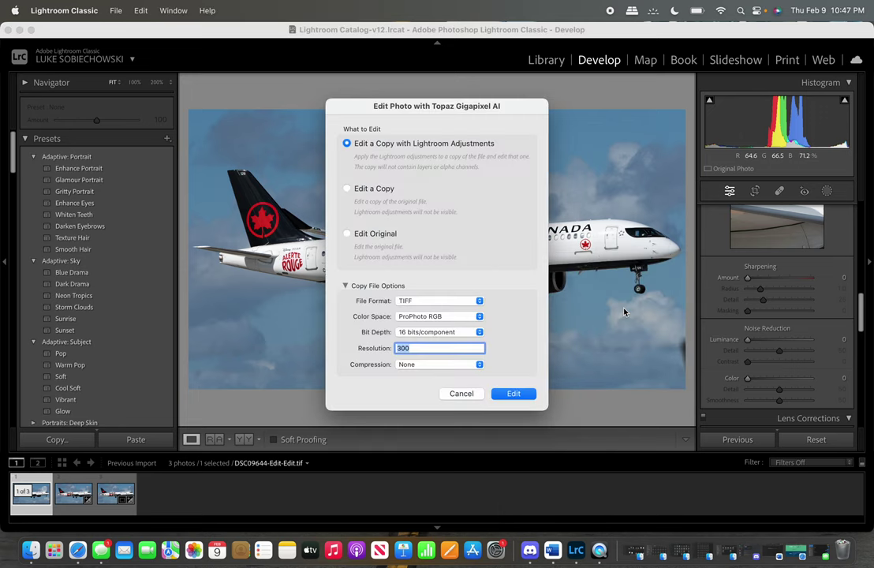
pyautogui.click(513, 394)
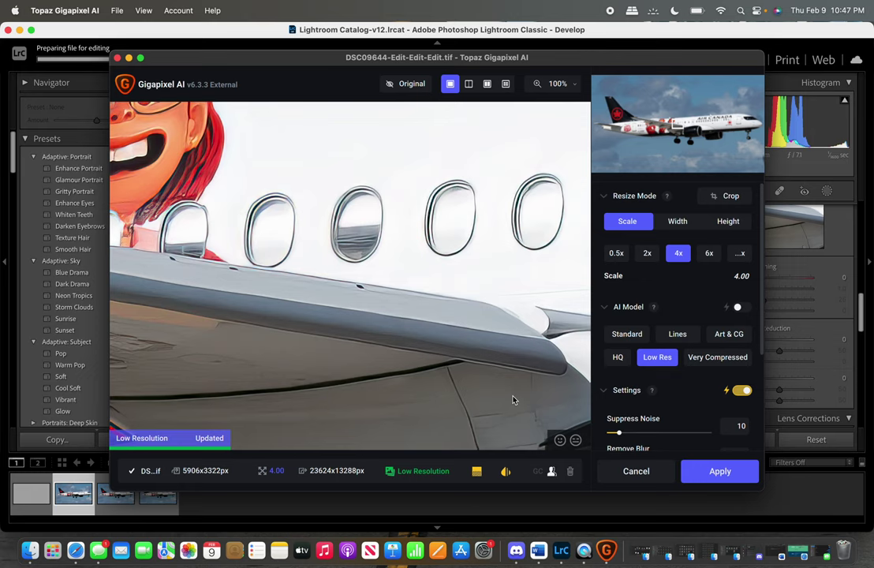
# Compare 2x, 4x and the largest custom scale, then apply the 4x Low Res upscale.
pyautogui.click(646, 252)
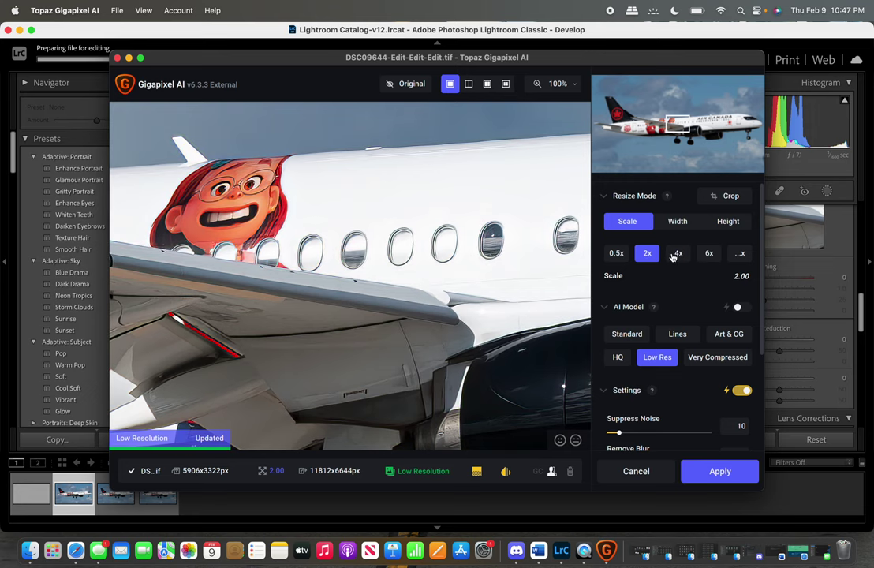
pyautogui.click(675, 254)
pyautogui.click(739, 253)
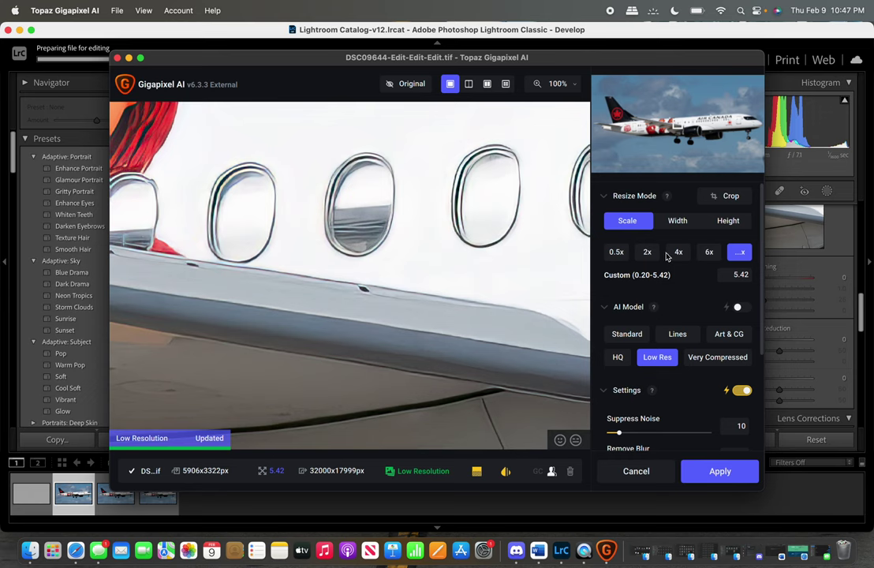
pyautogui.click(675, 254)
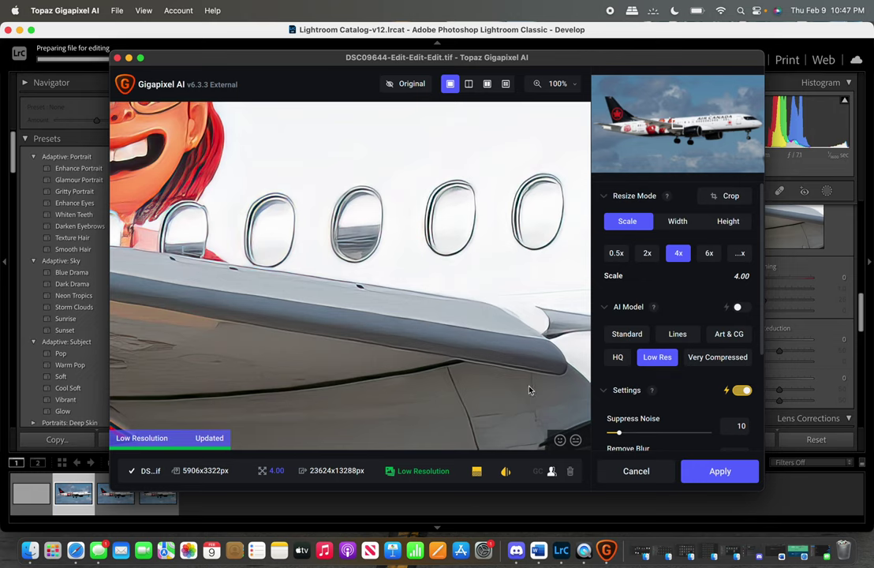
pyautogui.click(720, 472)
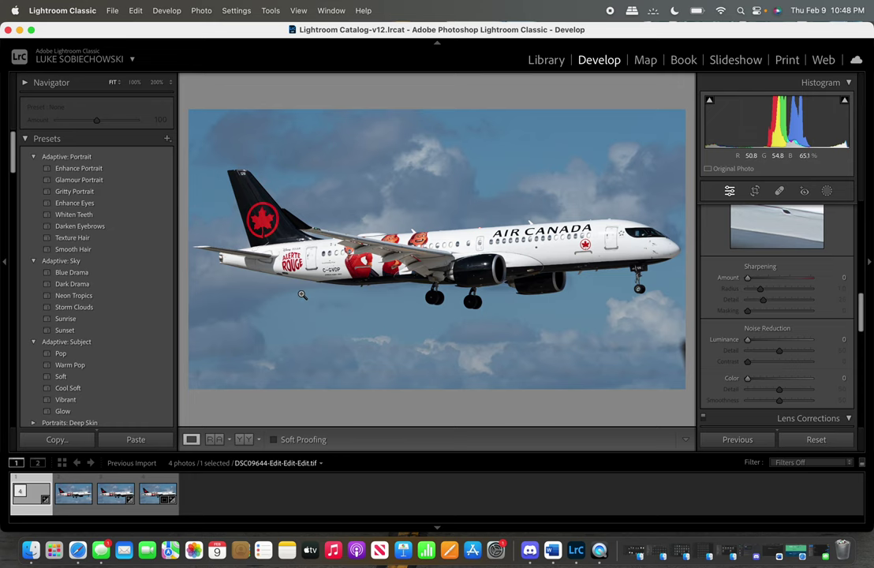
# In Library, compare the original DSC09644.ARW with the upscaled TIFF, then open Export for the TIFF.
pyautogui.click(522, 60)
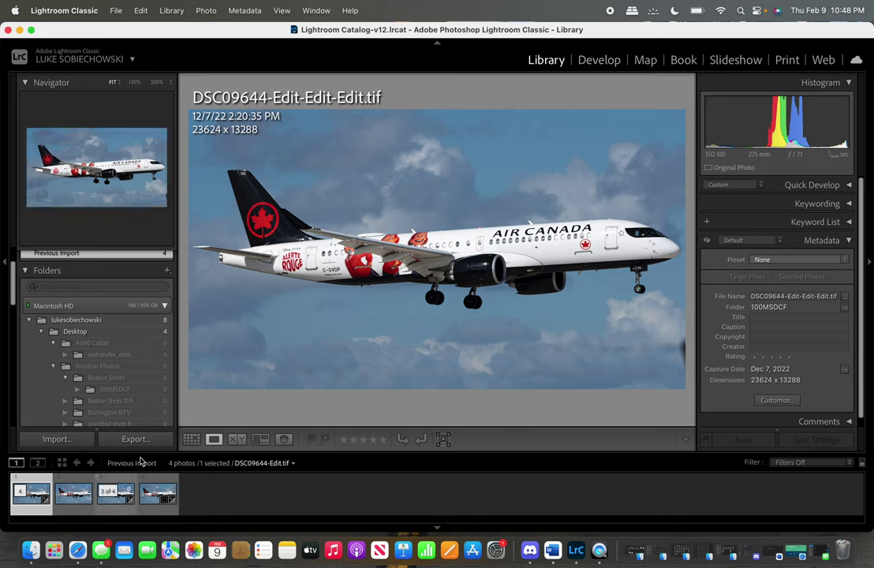
pyautogui.click(162, 511)
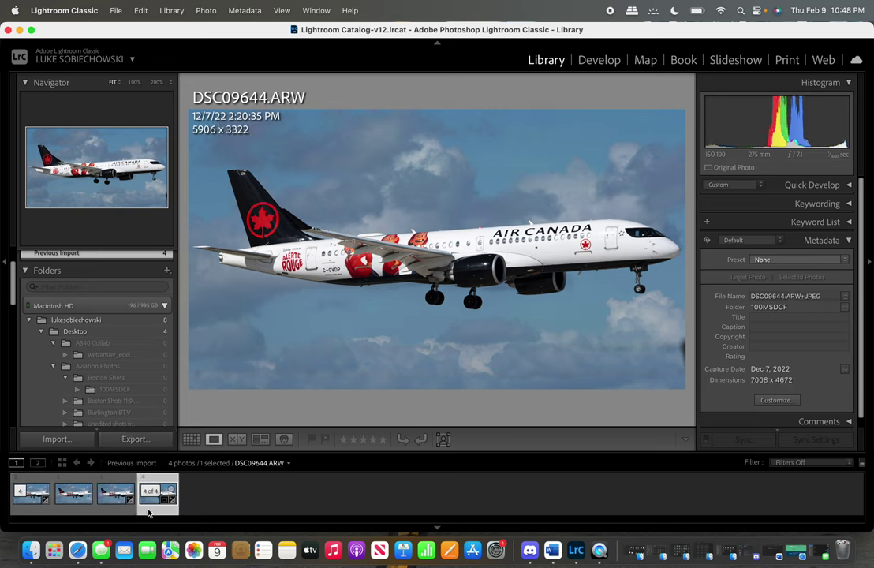
pyautogui.click(34, 509)
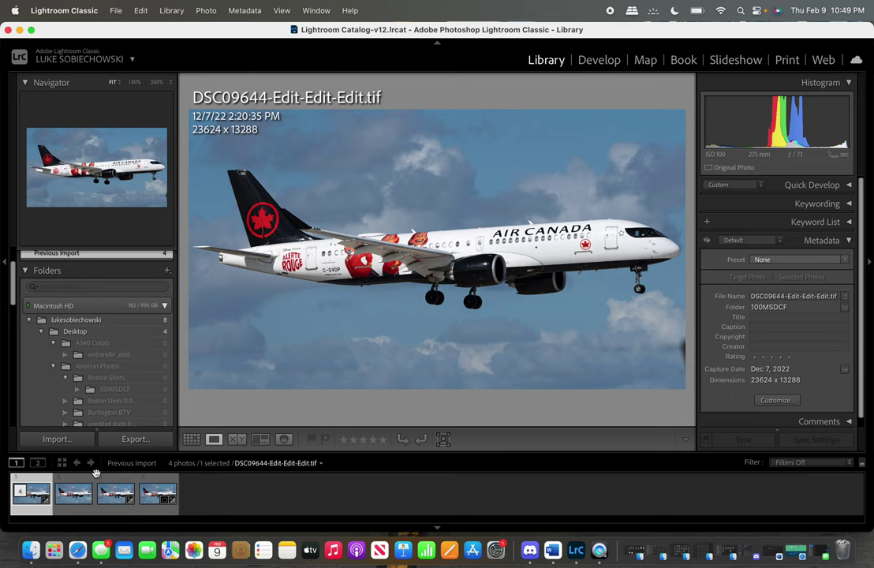
pyautogui.click(154, 438)
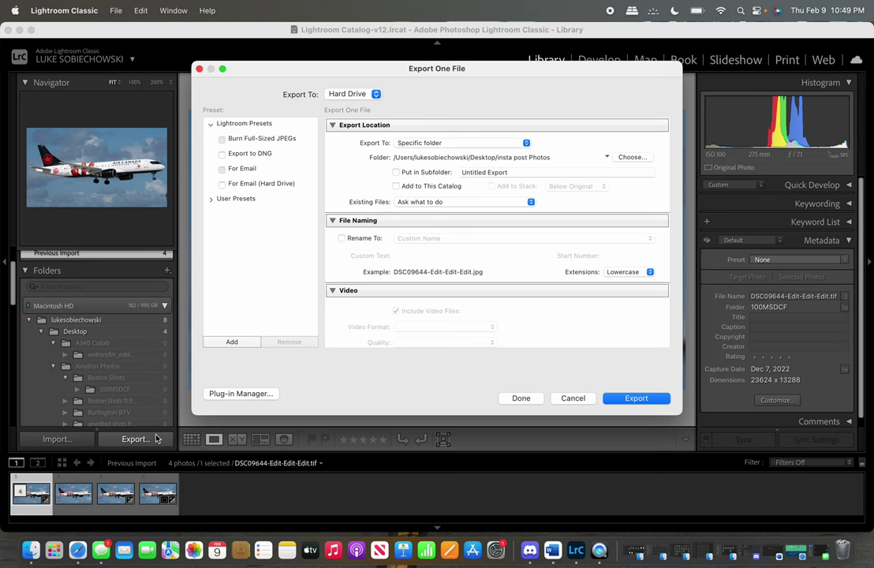
# Change the export folder from insta post Photos to Desktop/Feb JP.
pyautogui.click(631, 157)
pyautogui.click(240, 167)
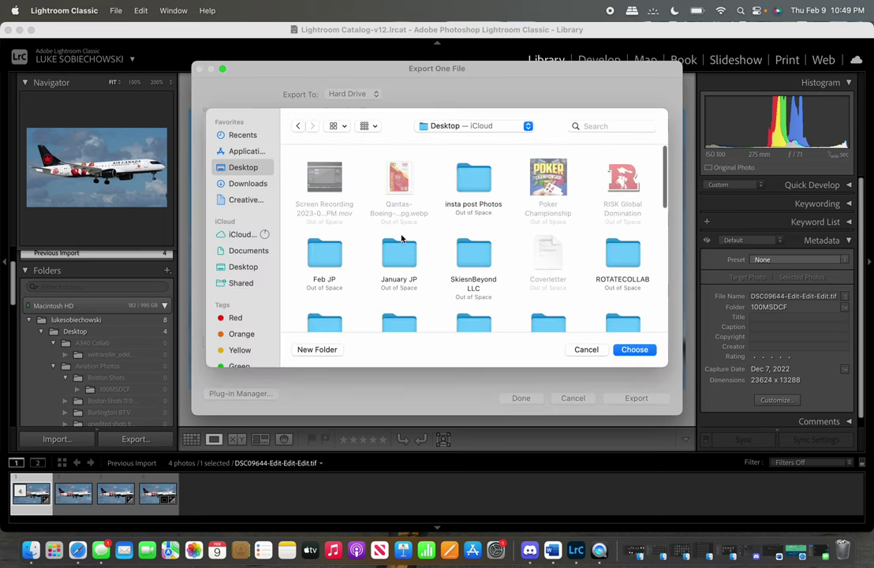
pyautogui.scroll(-3, 402, 238)
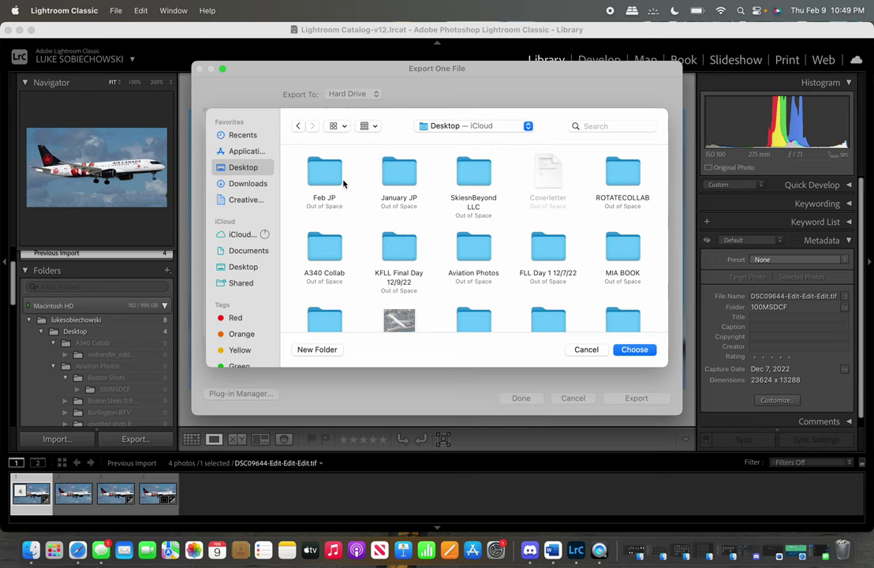
pyautogui.doubleClick(317, 173)
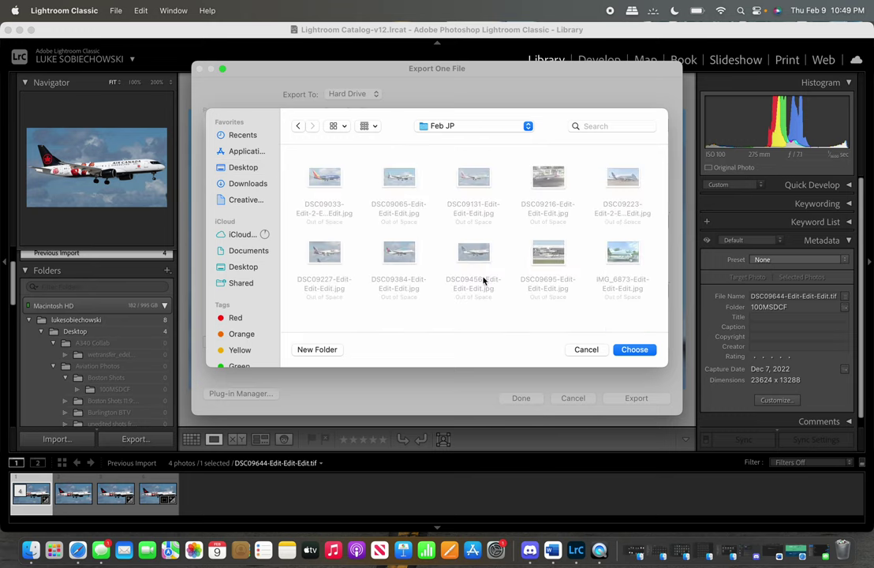
pyautogui.click(639, 351)
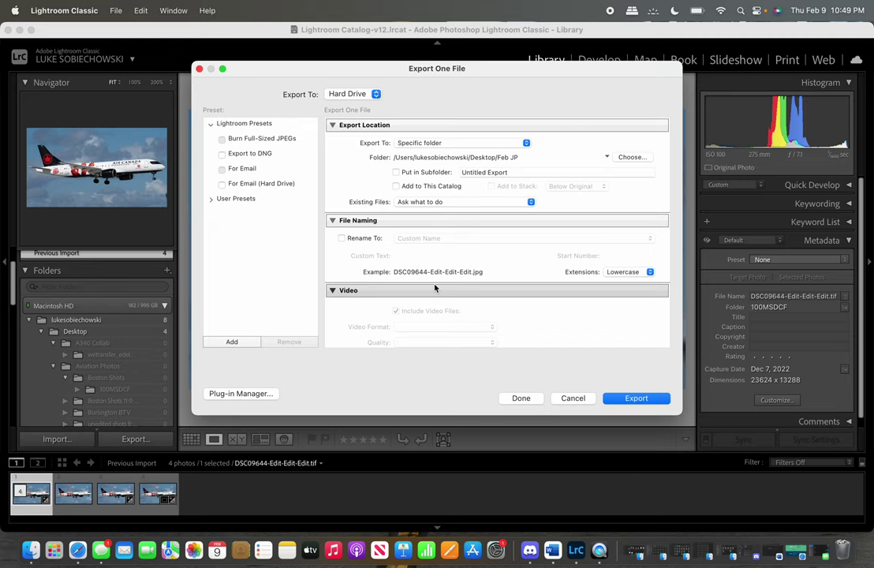
# Enable Resize to Fit with a 1600-pixel long edge and export the JPEG.
pyautogui.scroll(-10, 434, 288)
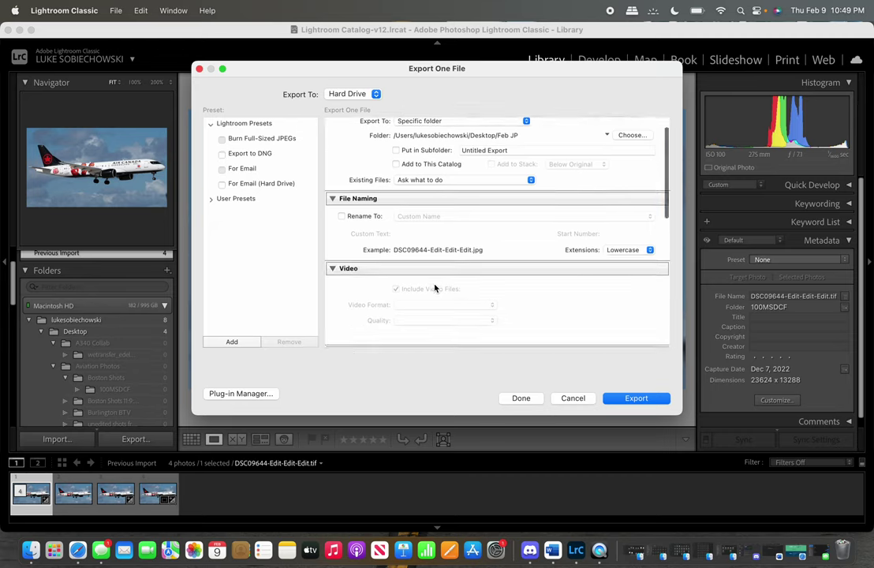
pyautogui.scroll(-5, 430, 290)
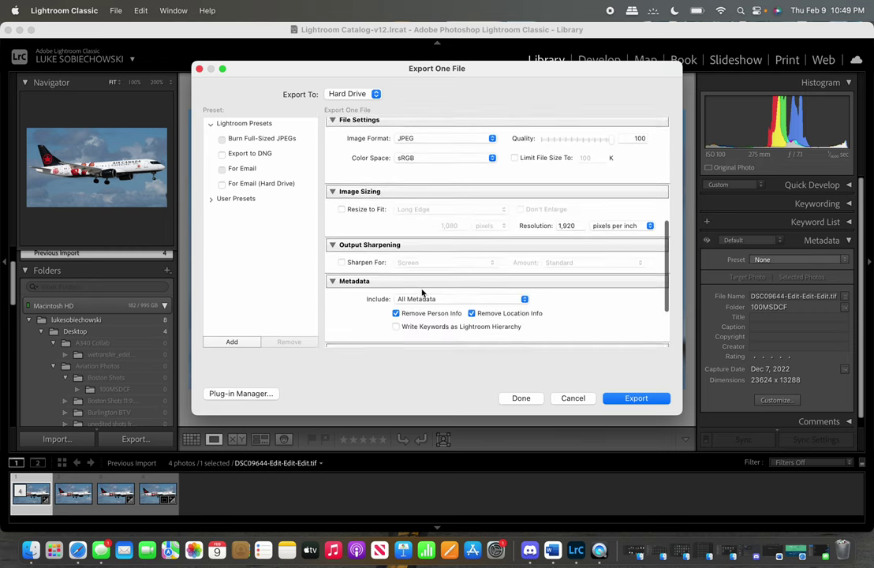
pyautogui.scroll(2, 422, 293)
pyautogui.scroll(3, 422, 292)
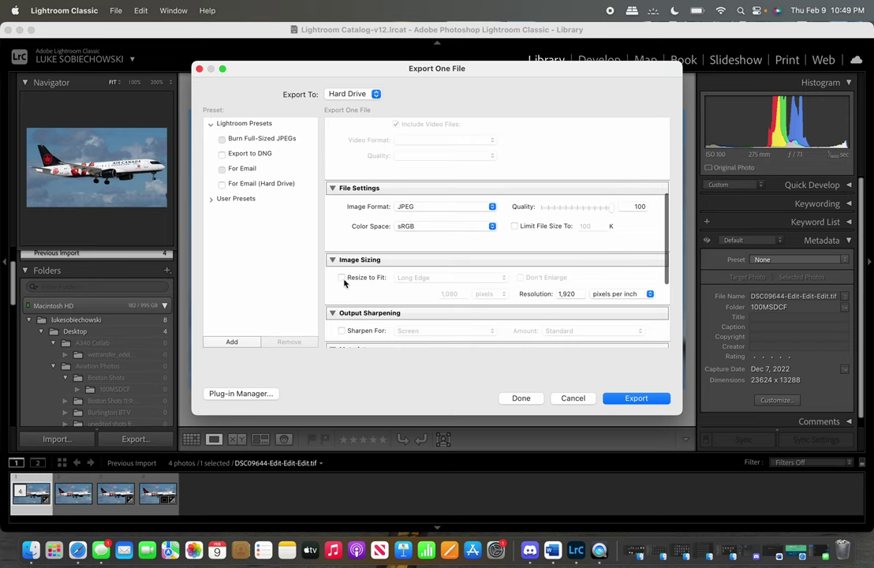
pyautogui.click(341, 278)
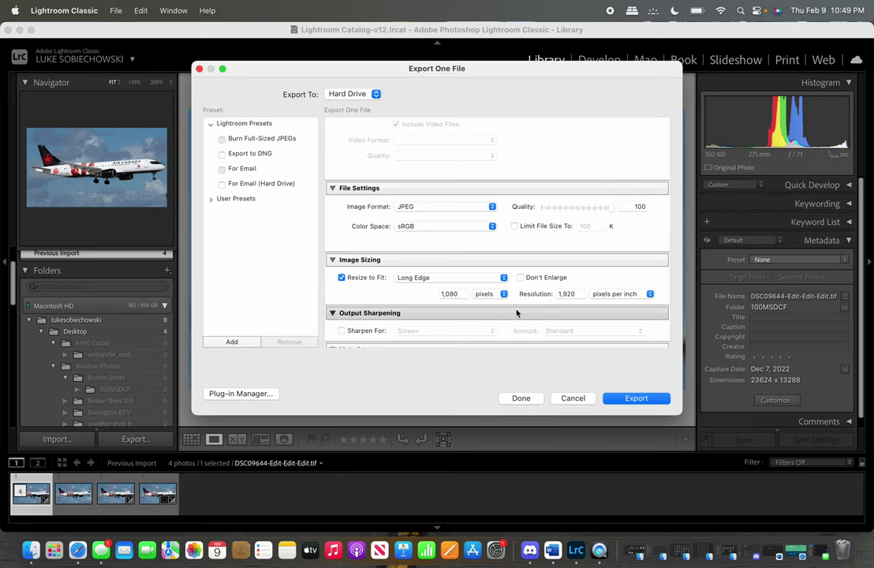
pyautogui.click(460, 293)
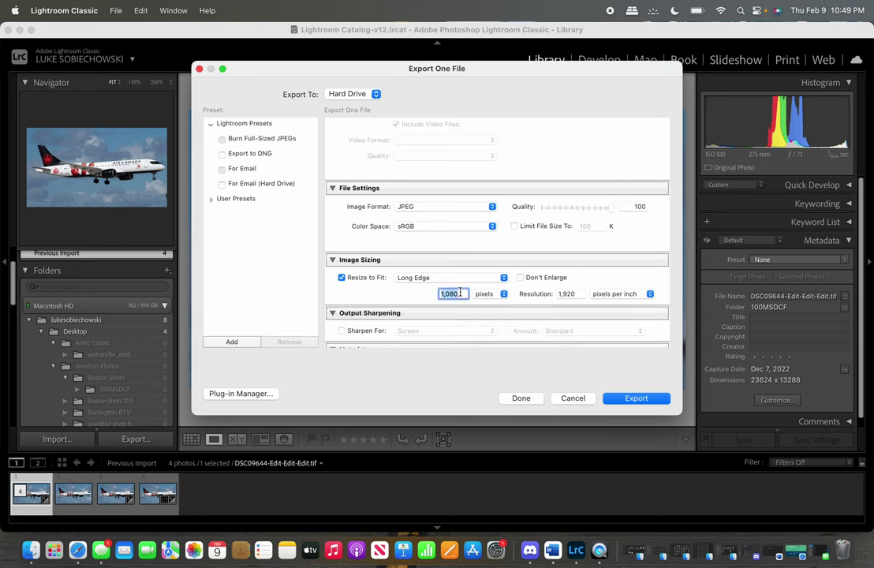
pyautogui.write('1600')
pyautogui.click(396, 292)
pyautogui.click(638, 399)
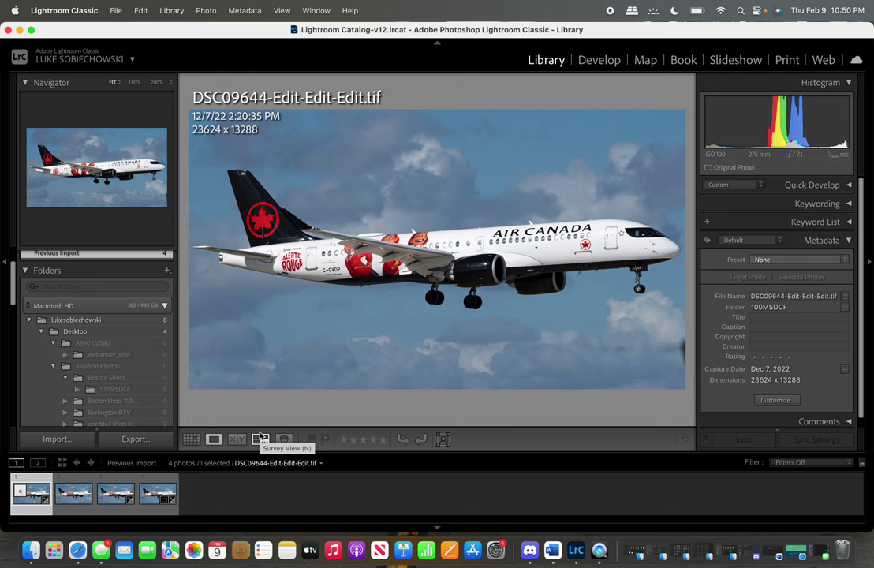
pyautogui.click(130, 438)
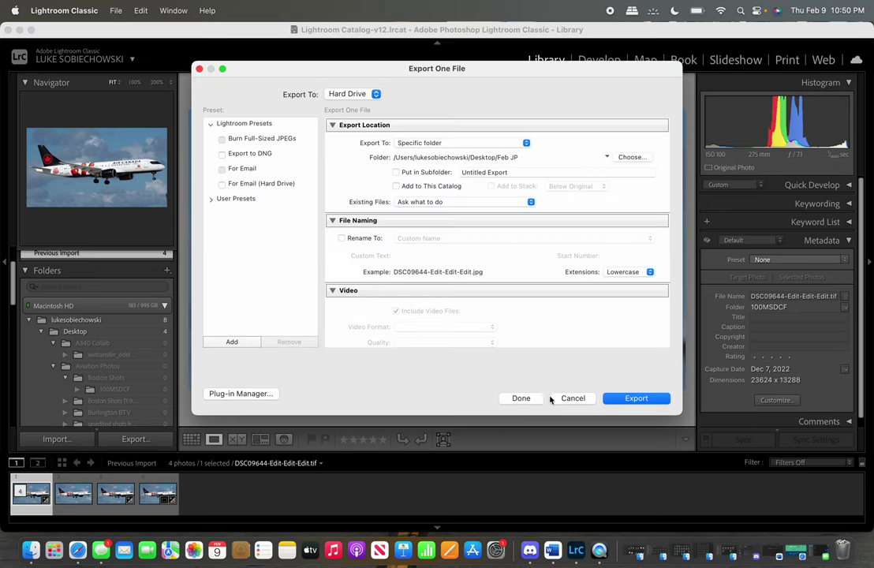
pyautogui.scroll(-10, 601, 333)
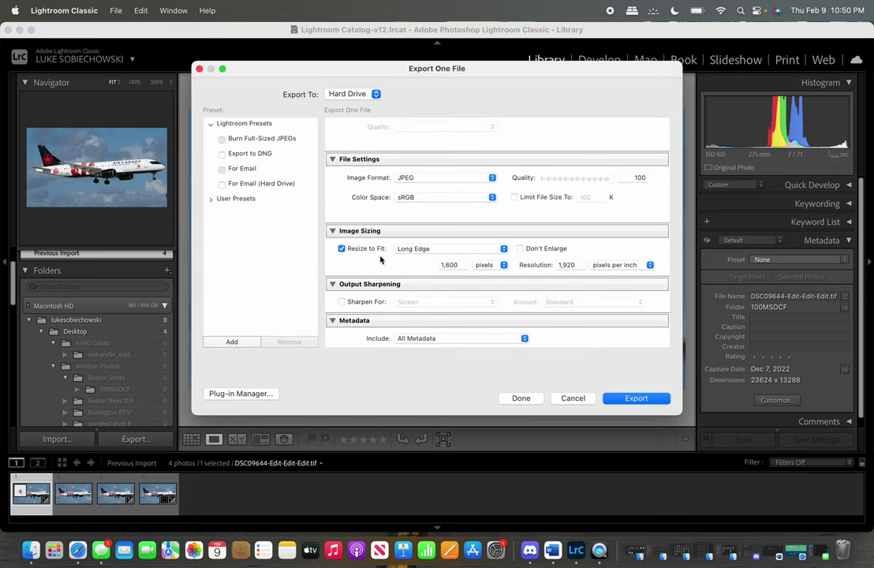
pyautogui.click(340, 249)
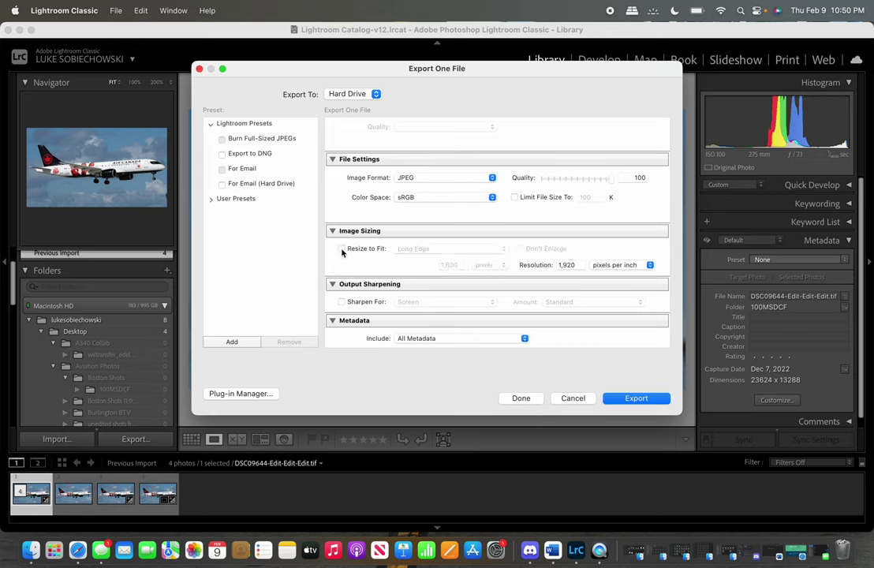
pyautogui.click(341, 249)
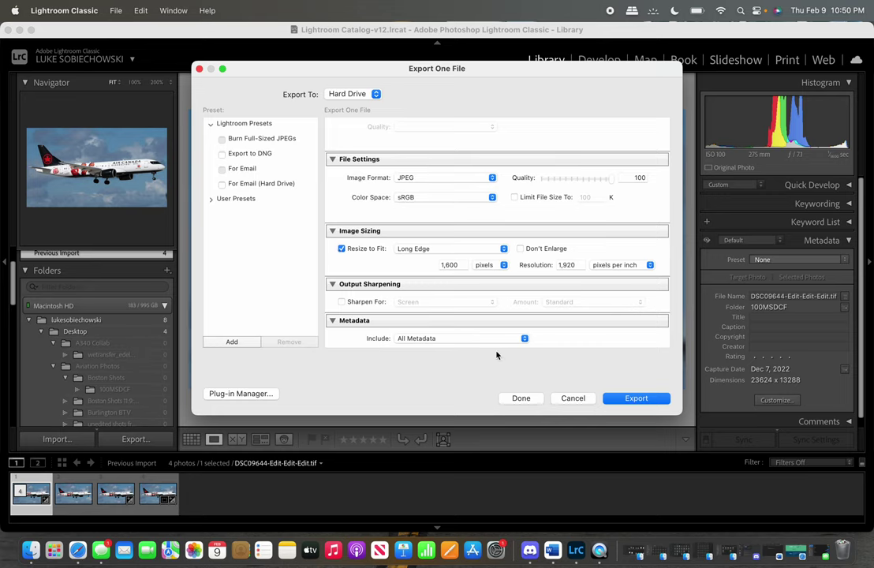
pyautogui.click(572, 401)
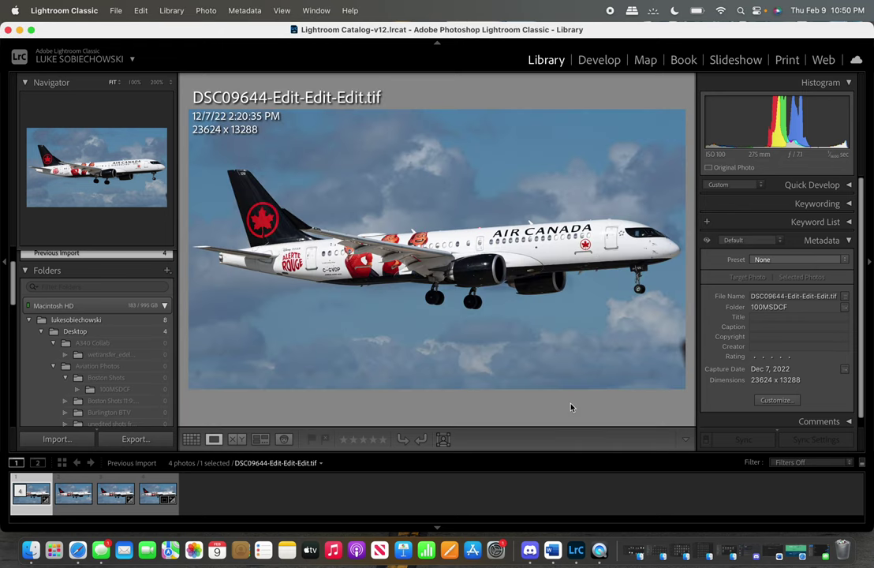